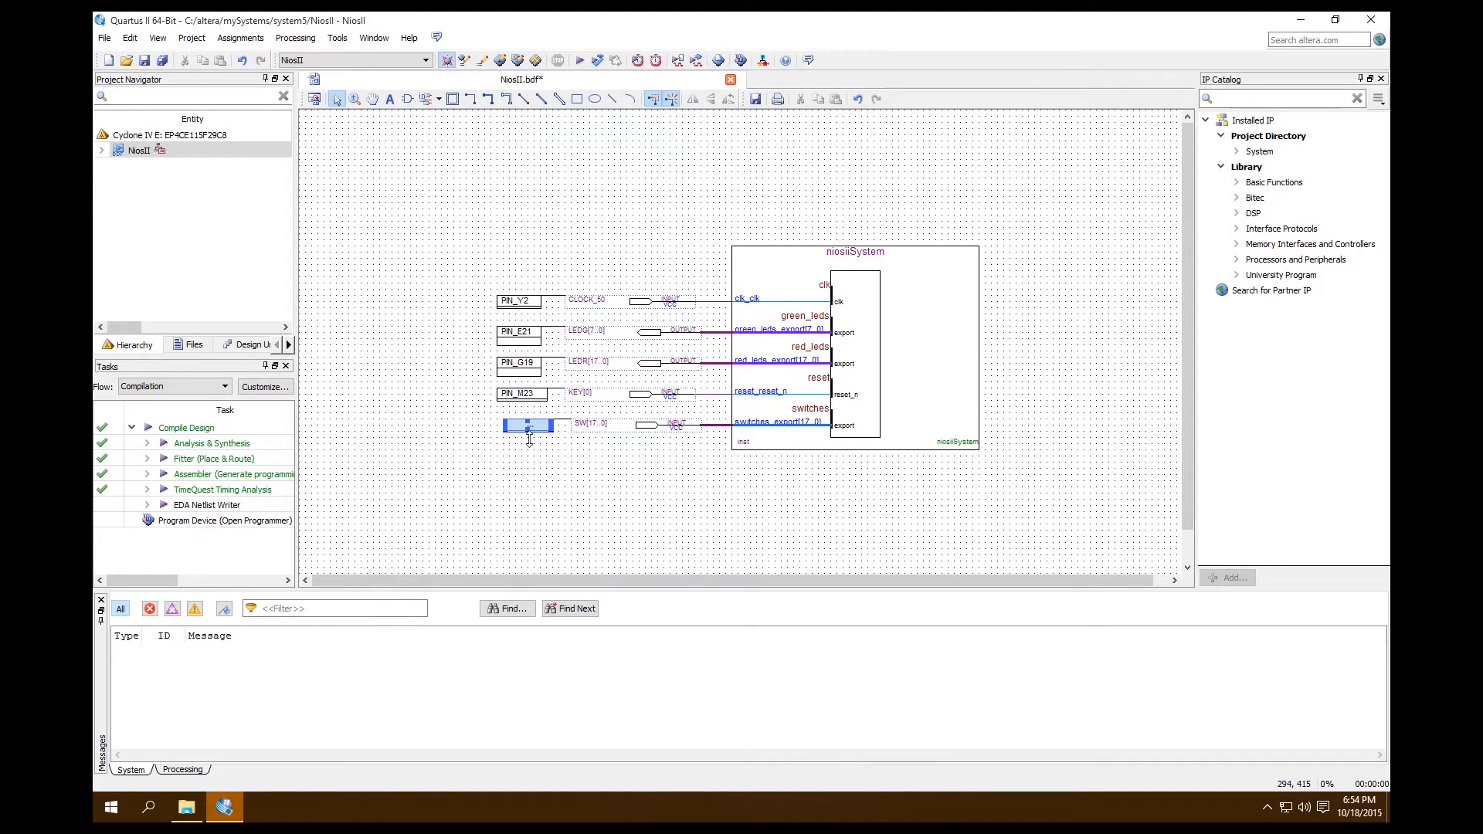
Switch to Qsys, open the niosiiSystem.qsys system from the system5 folder, and maximize its window
click(503, 473)
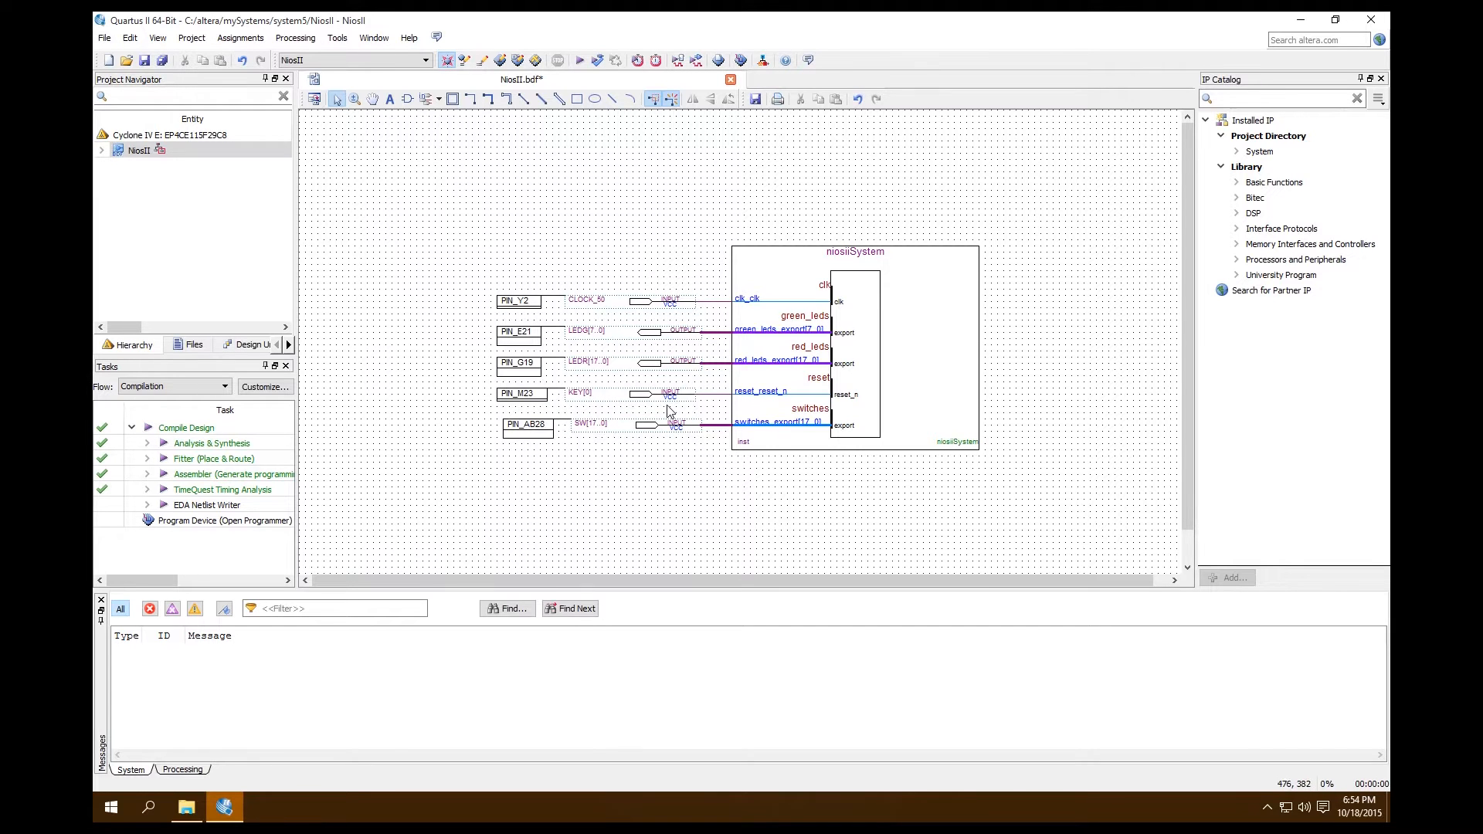
click(763, 62)
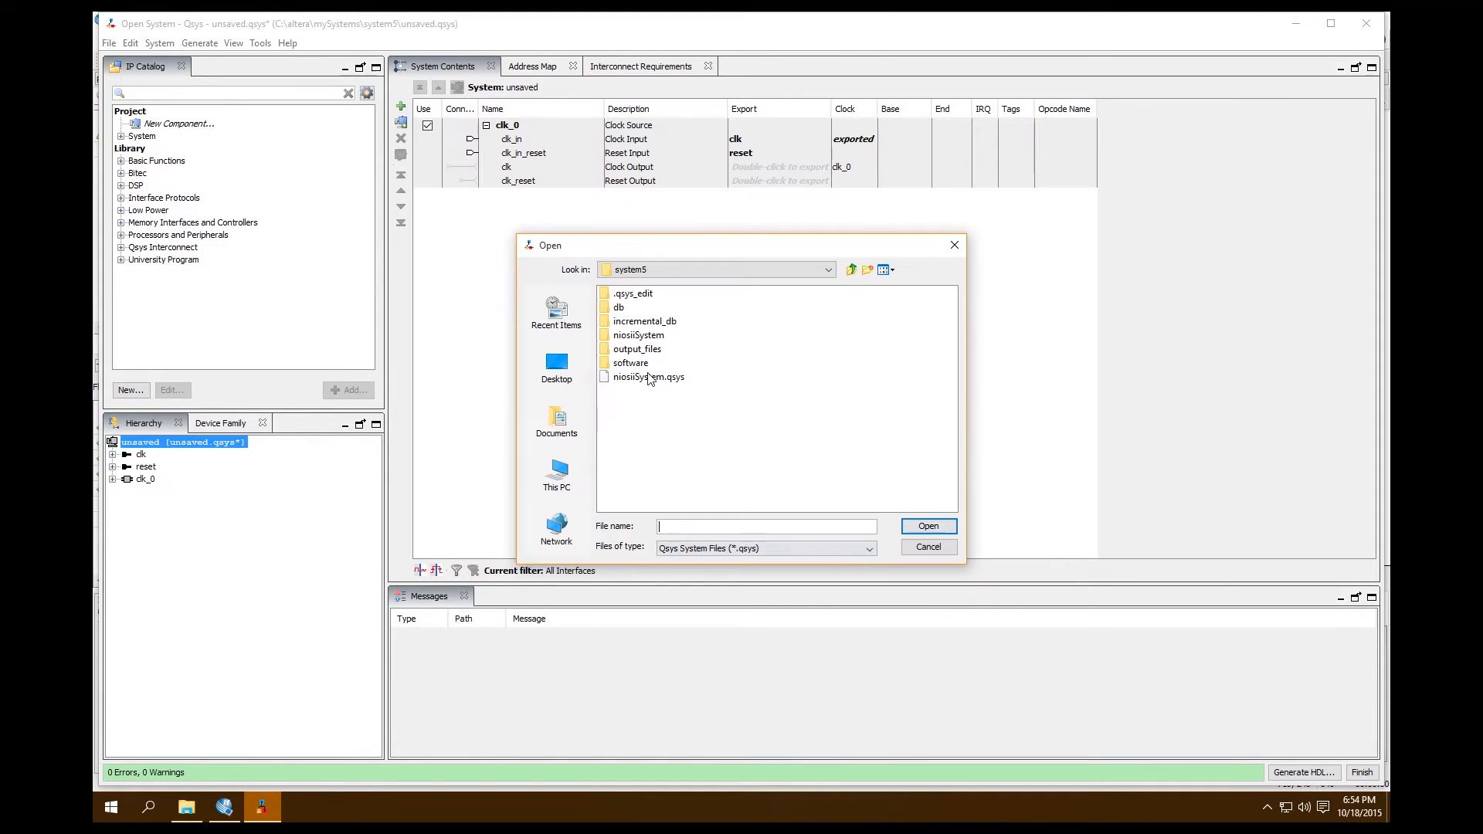
click(648, 377)
click(928, 527)
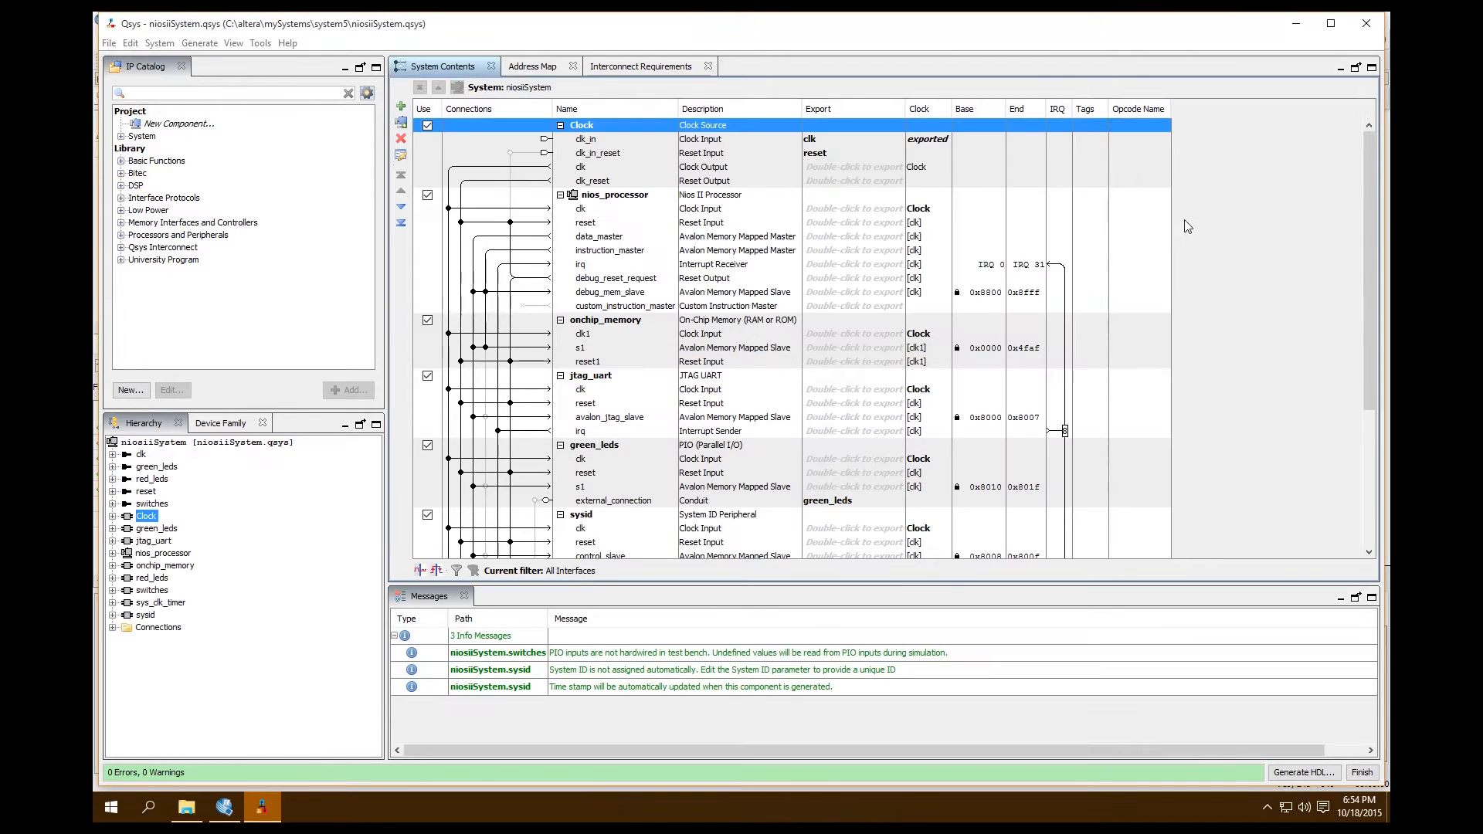
click(1343, 30)
Search the IP catalog for pio and add a PIO (Parallel I/O) component to the system
scroll(772, 309, down, 4)
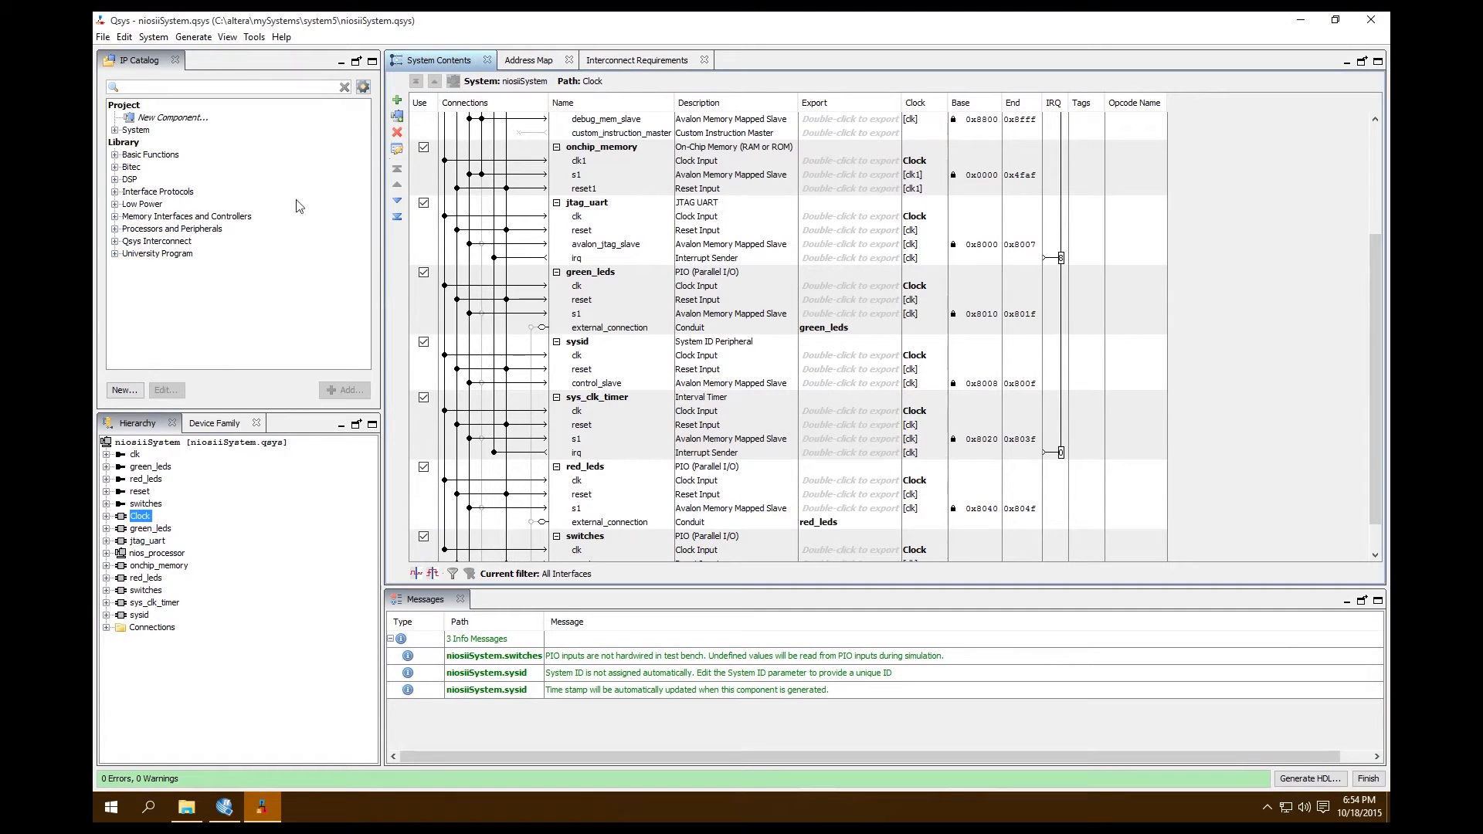
click(232, 85)
text(pio)
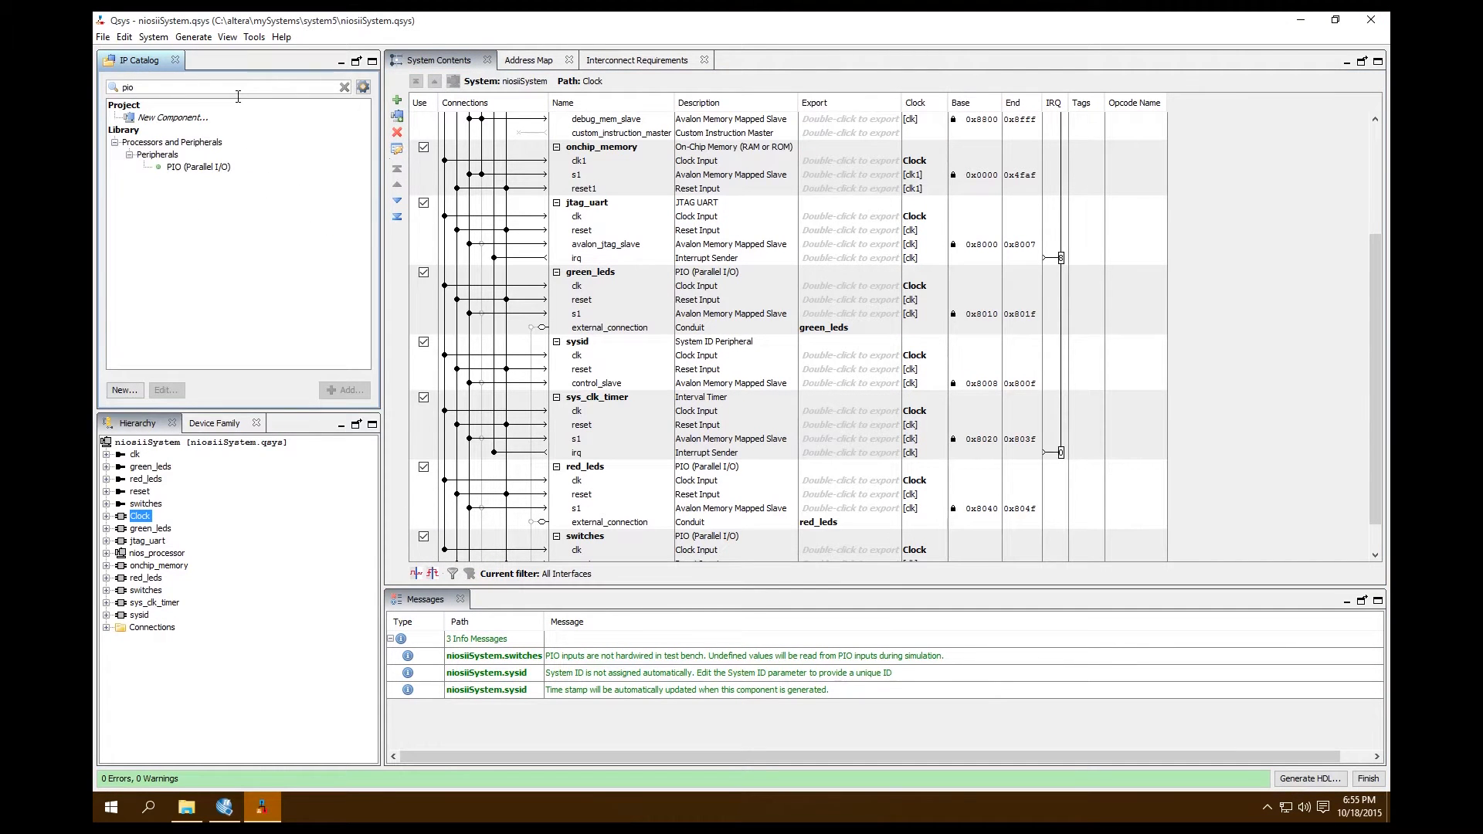
click(202, 168)
double_click(193, 173)
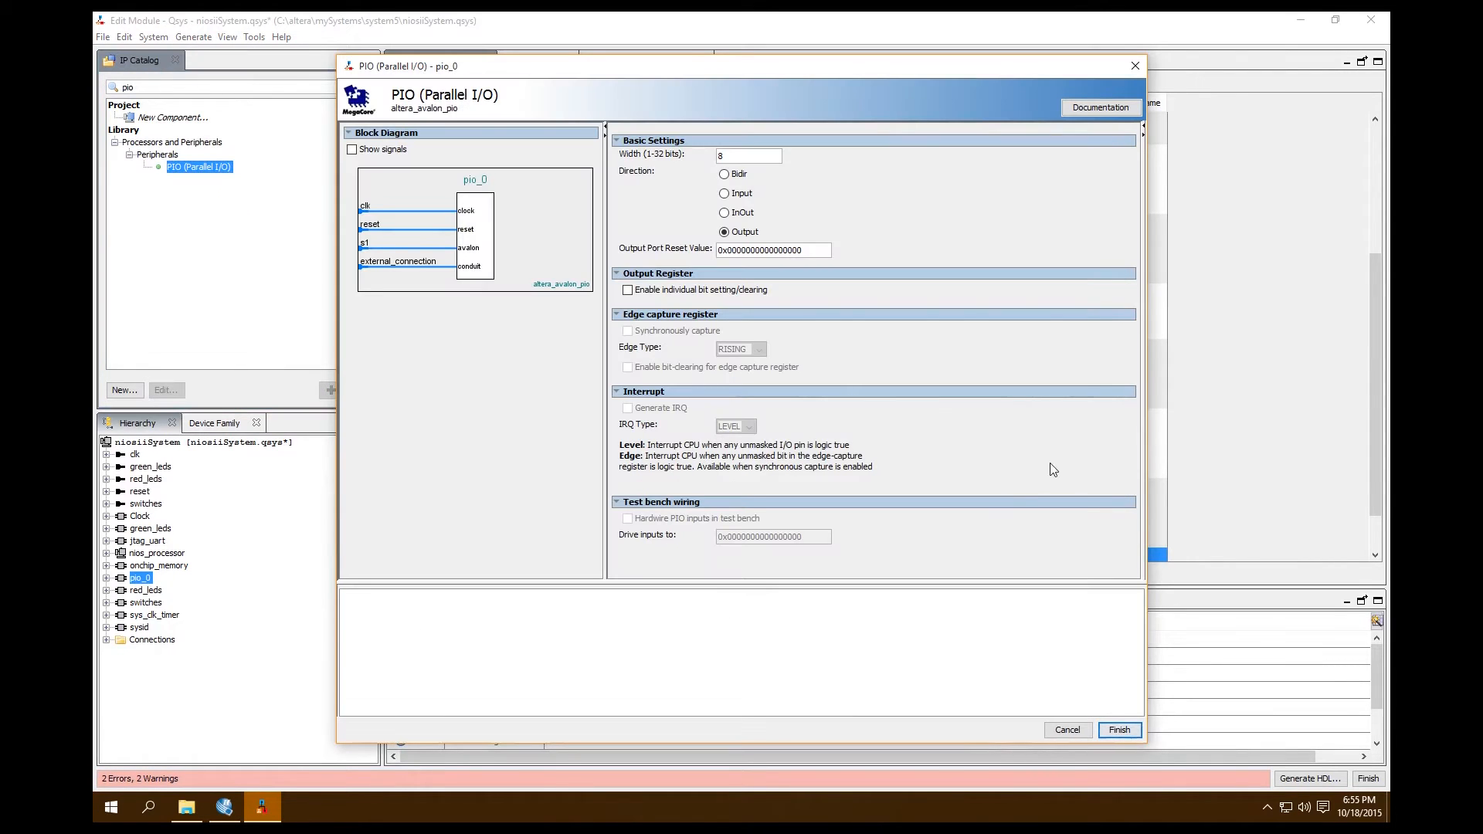
Set the new PIO to a width of 1 bit and Input direction, with synchronous capture on the FALLING edge
drag(758, 159, 678, 163)
click(724, 194)
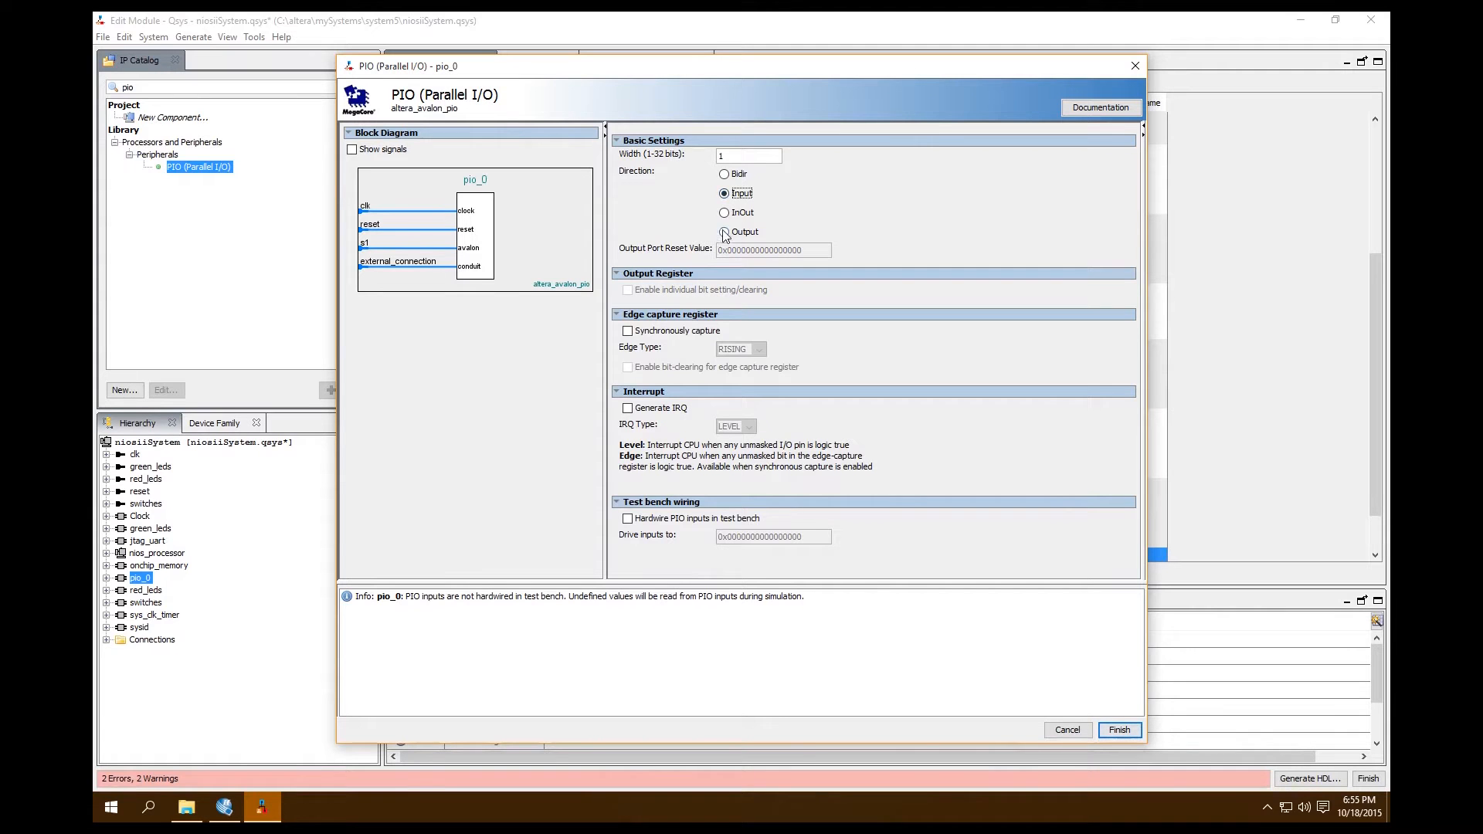
click(628, 332)
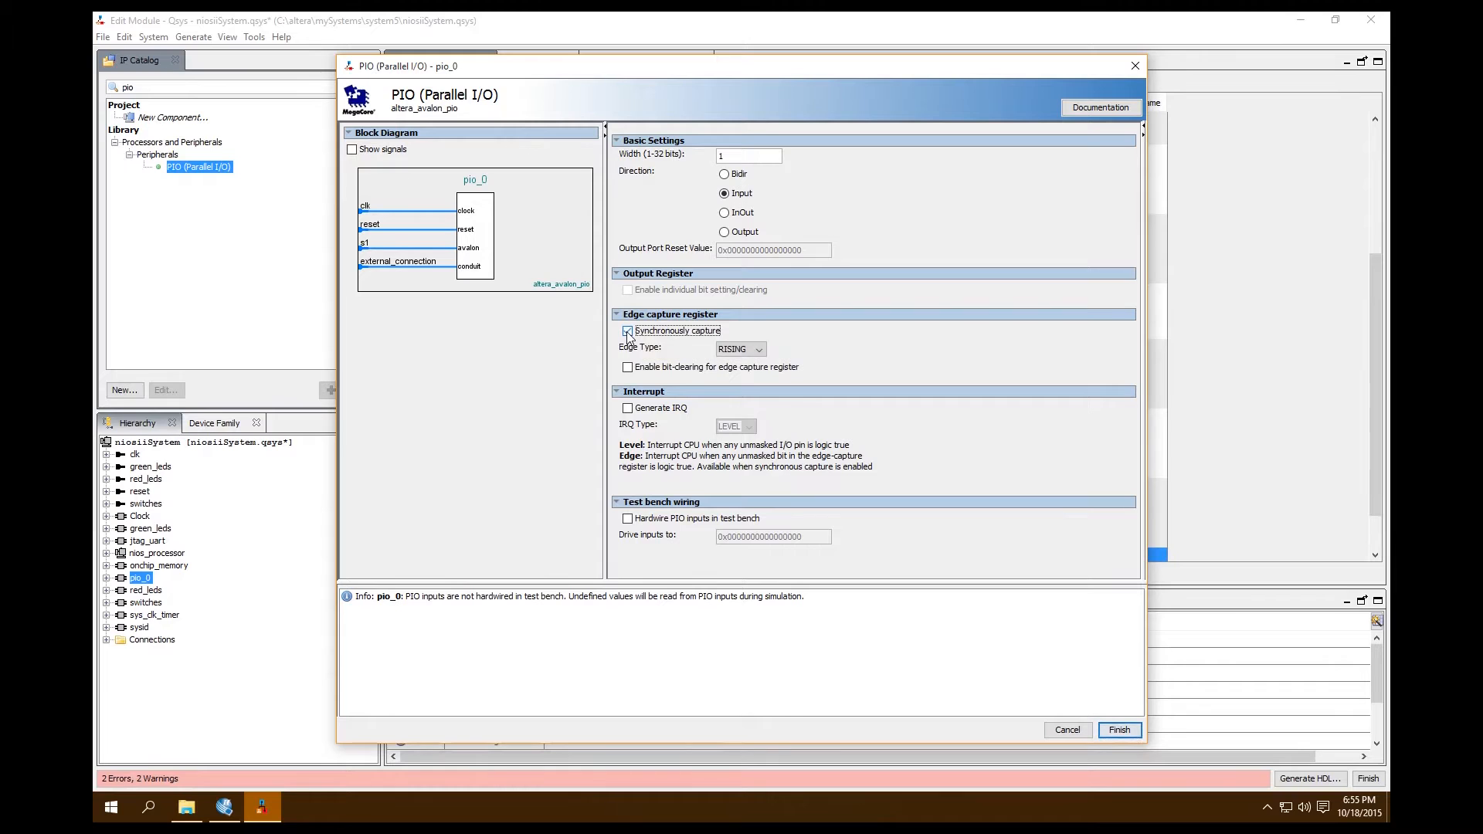
click(759, 350)
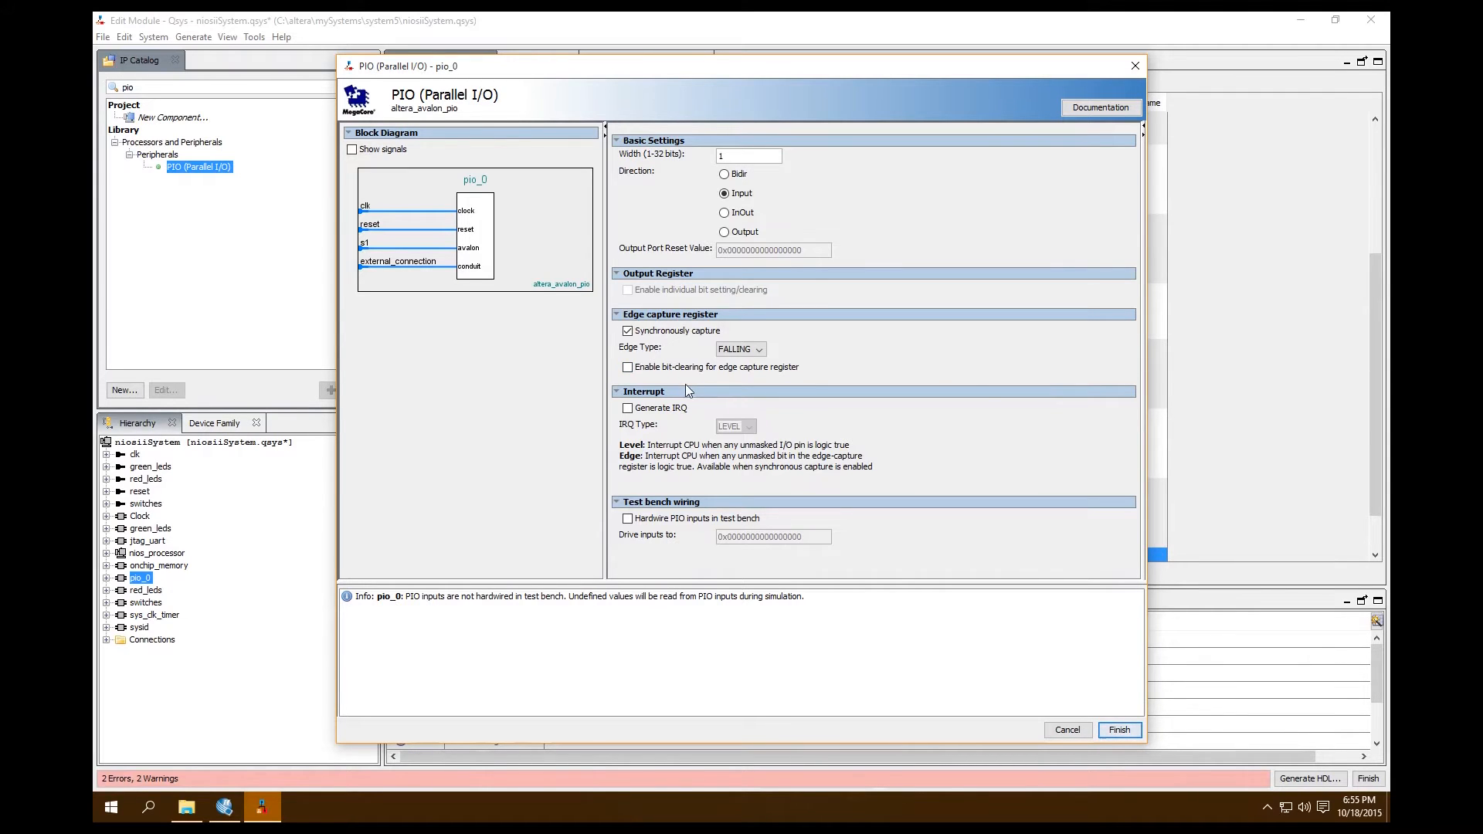
Enable IRQ generation with the LEVEL type for the PIO and finish its configuration
click(628, 409)
click(744, 427)
click(742, 443)
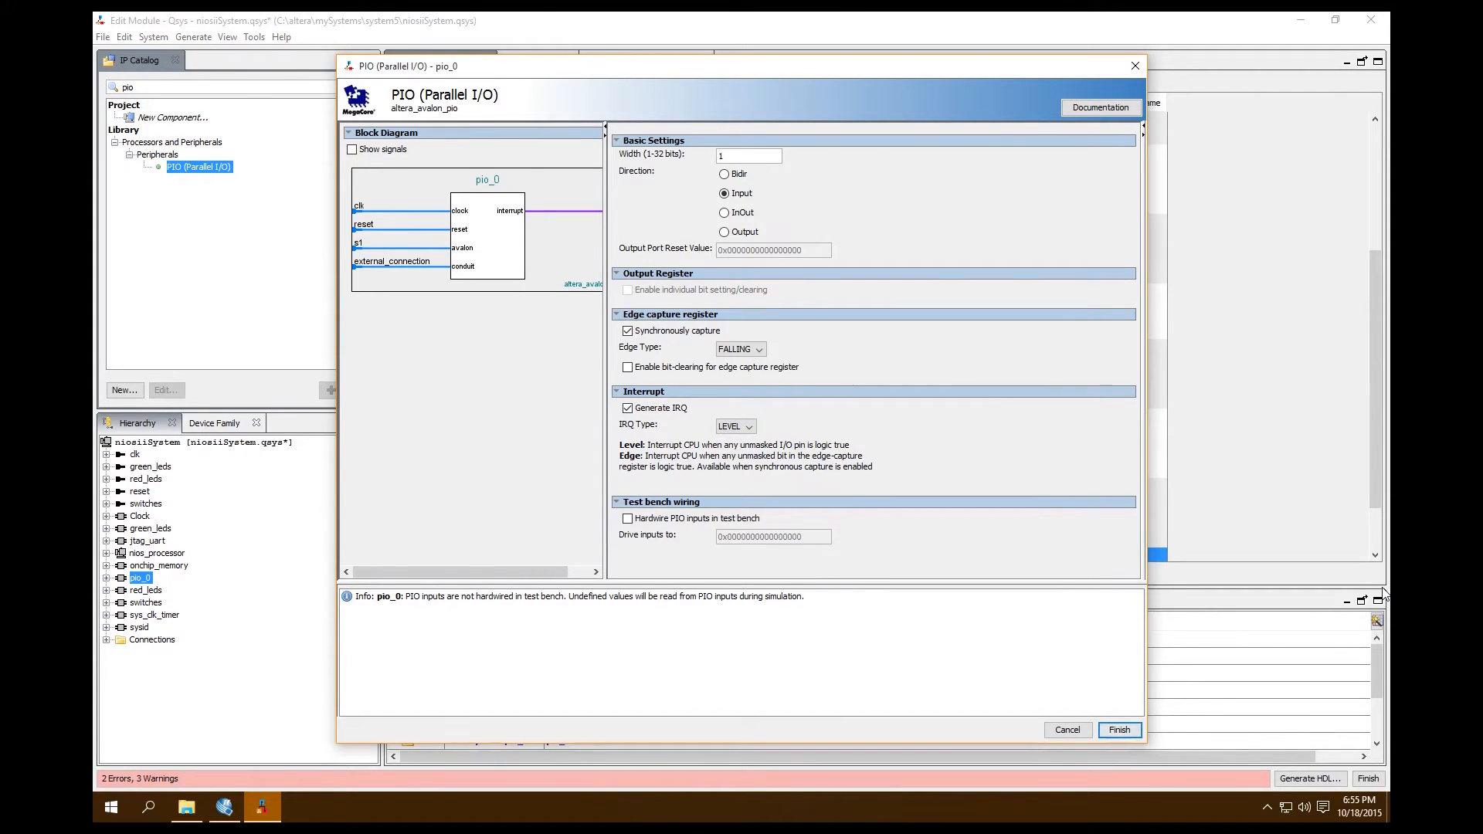
click(666, 368)
click(1138, 734)
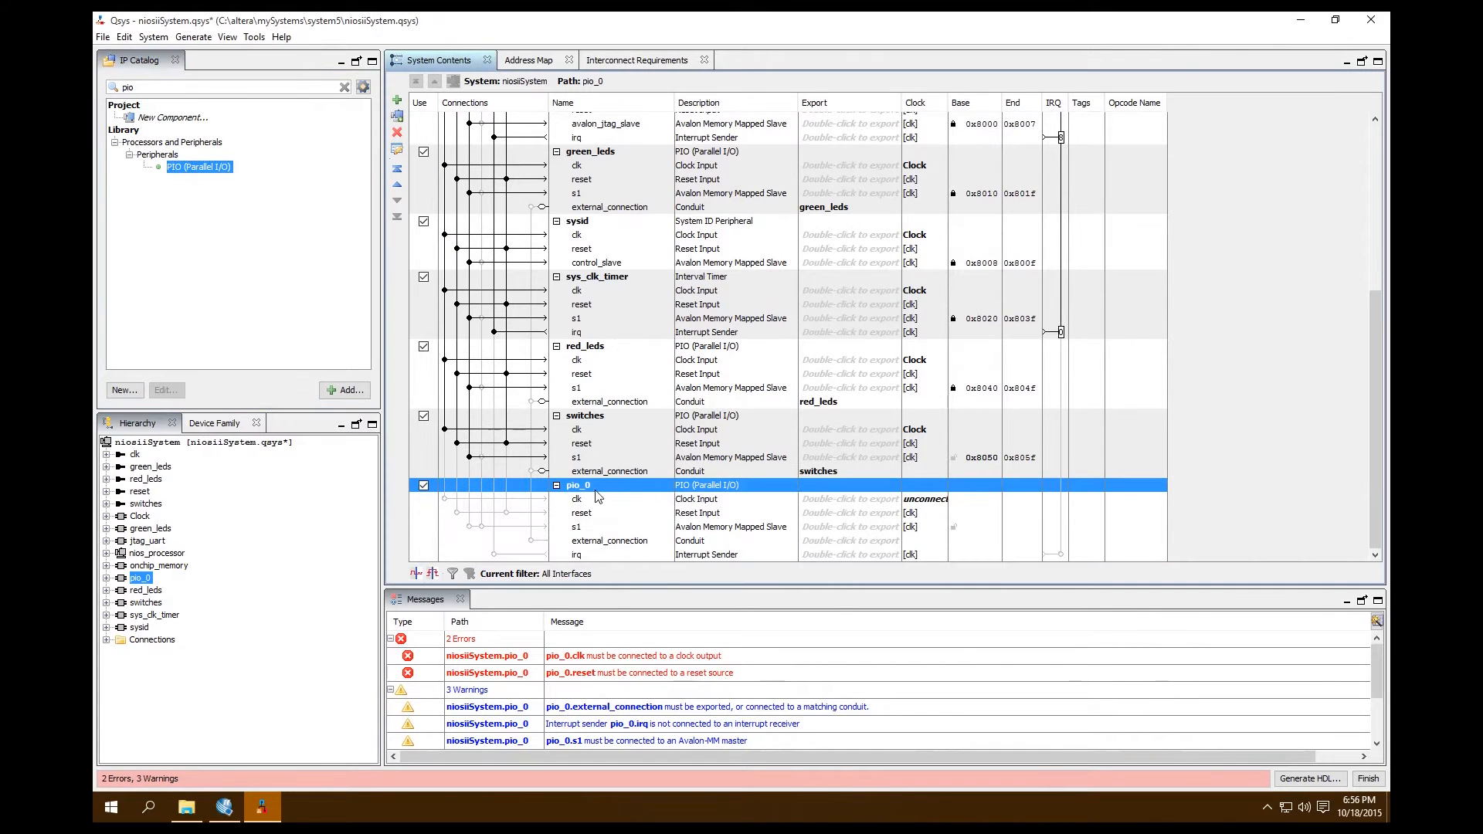
Rename the new PIO component pio_0 as key_3
right_click(593, 488)
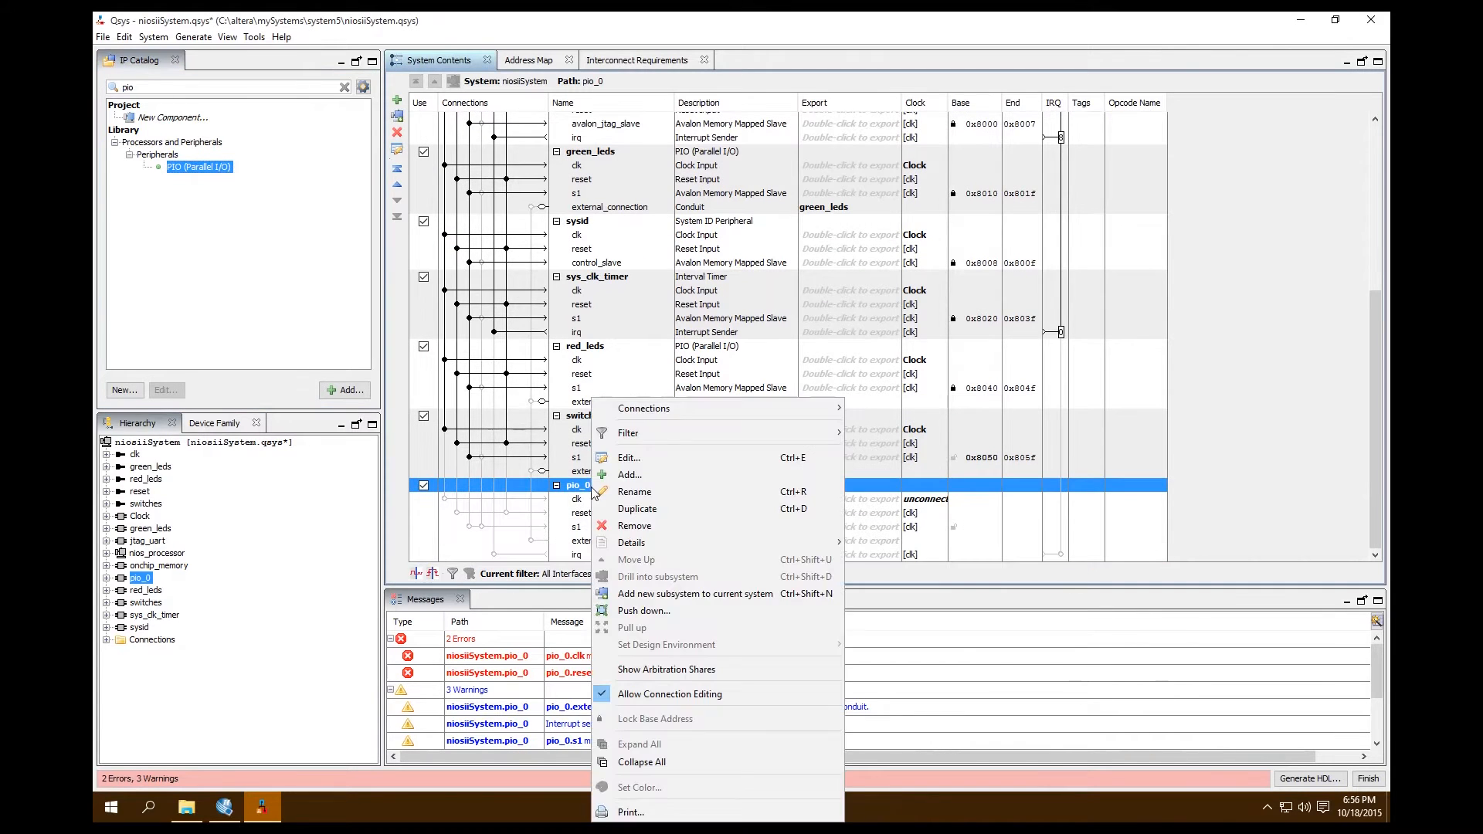
click(643, 497)
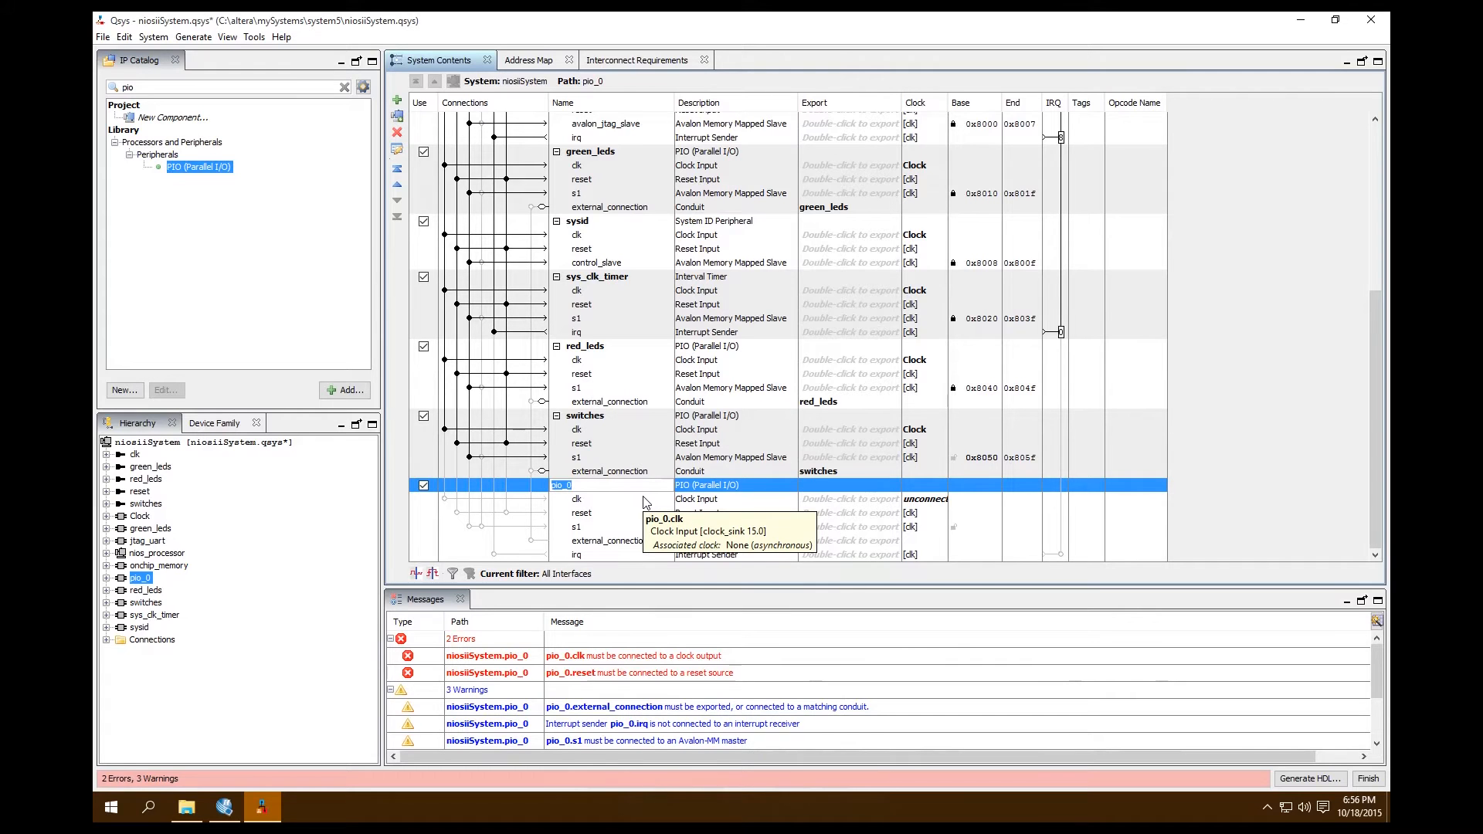
text(key3)
key(Return)
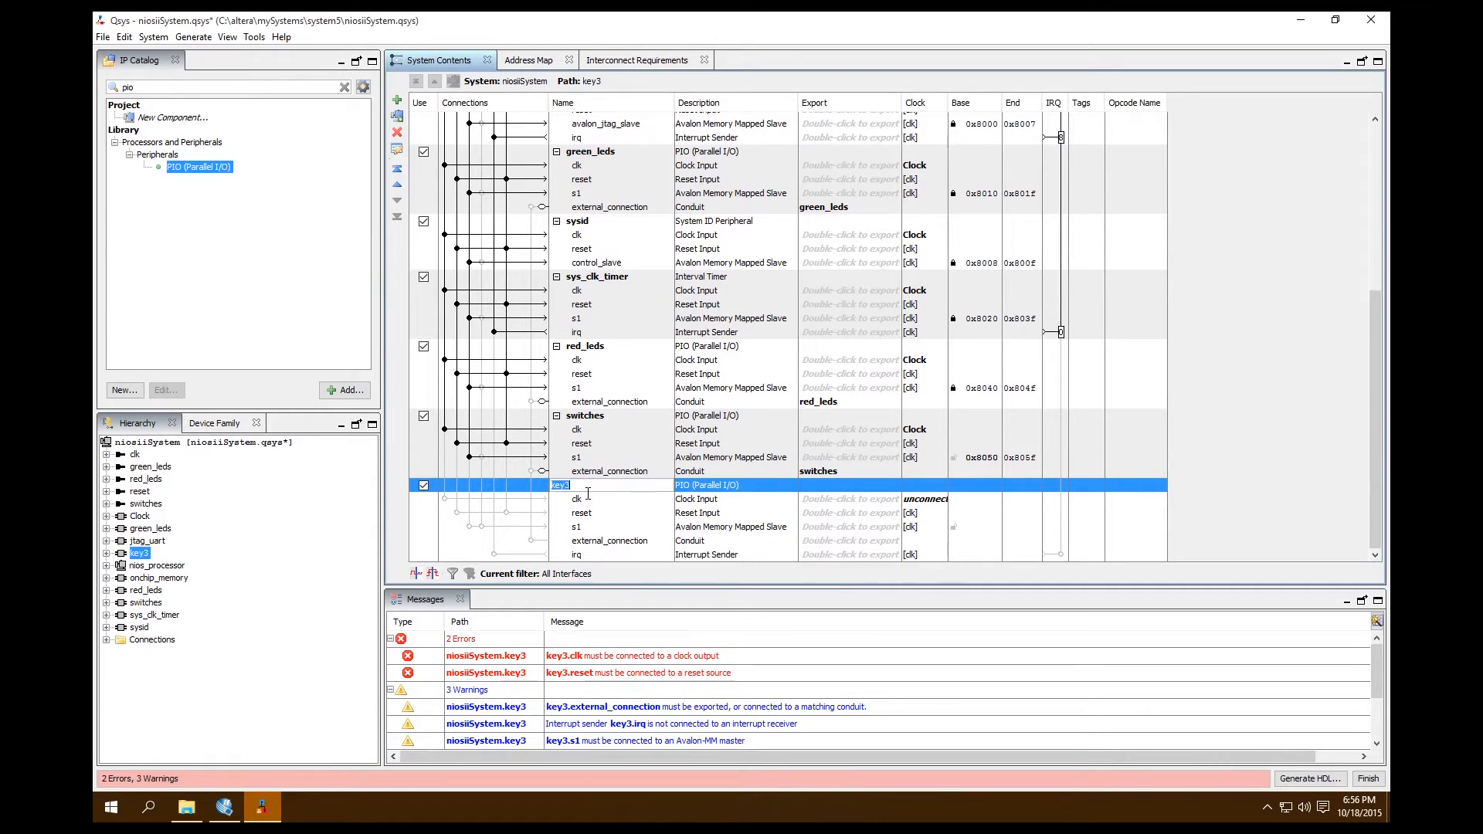
click(565, 485)
text(_)
click(553, 499)
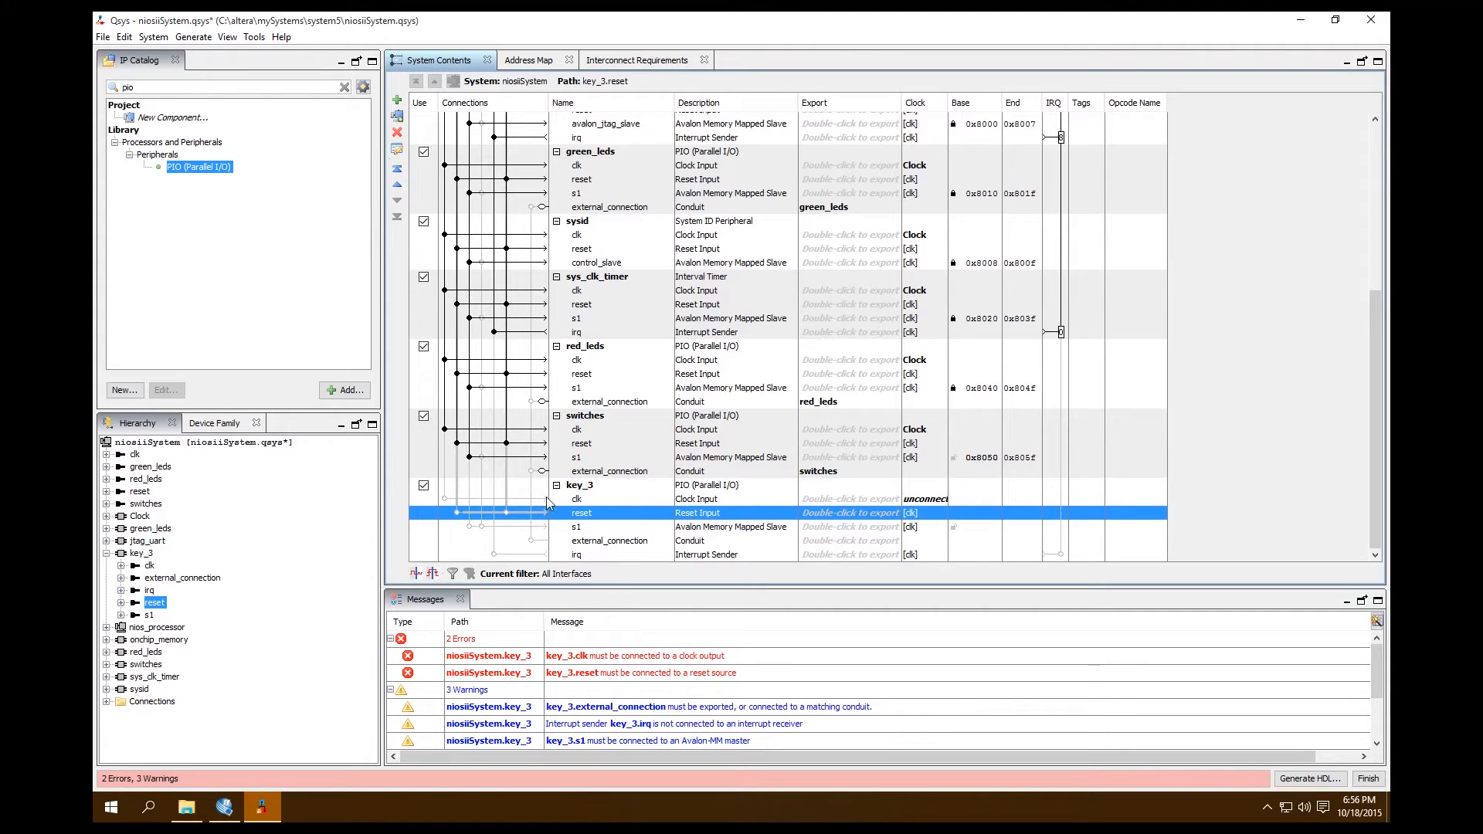
Connect key_3's clk to Clock.clk, its reset to Clock.clk_reset and nios_processor.debug_reset_request, and its s1 to the processor's data_master
click(444, 499)
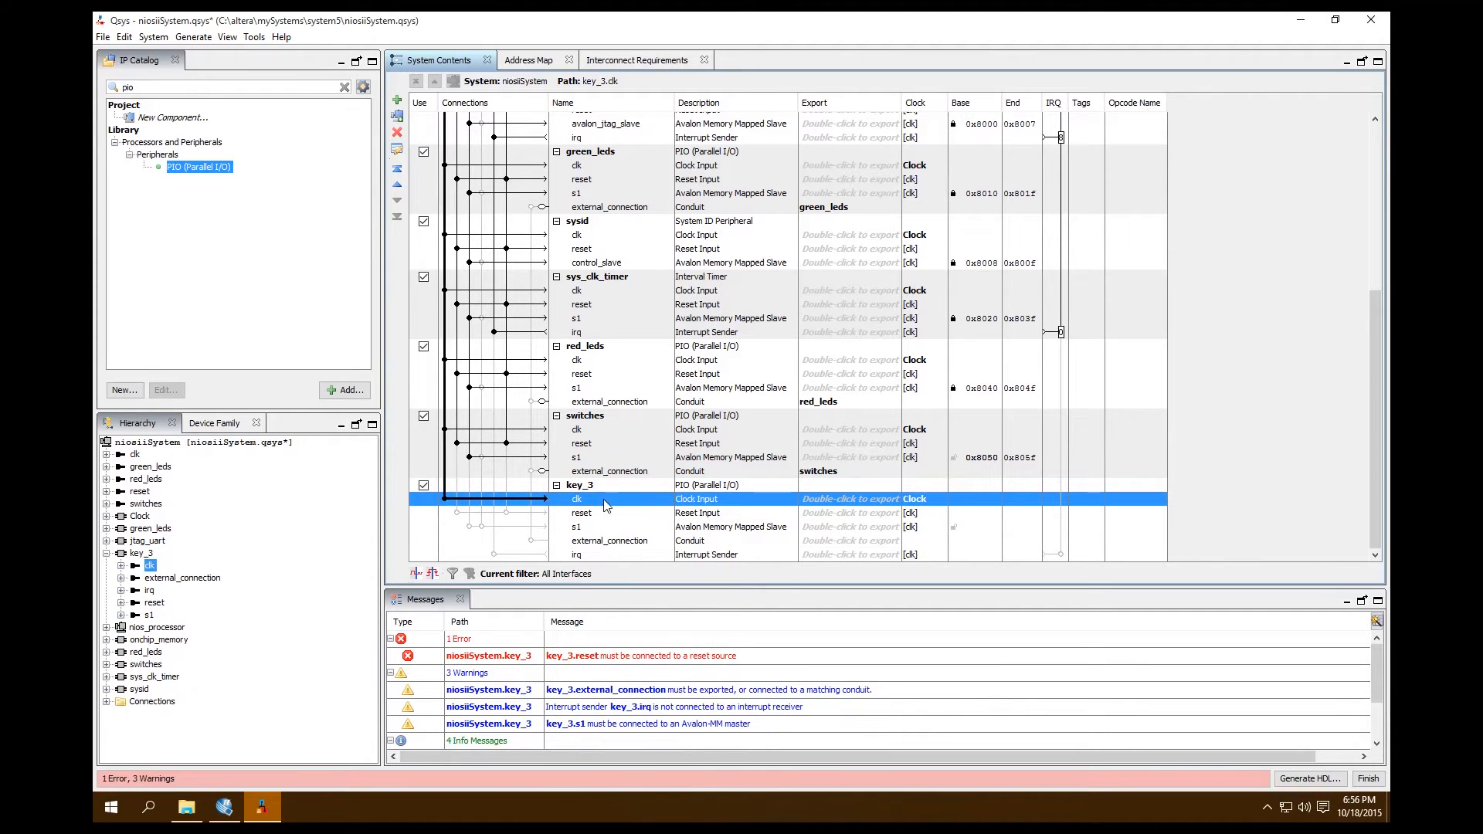
click(581, 513)
click(458, 512)
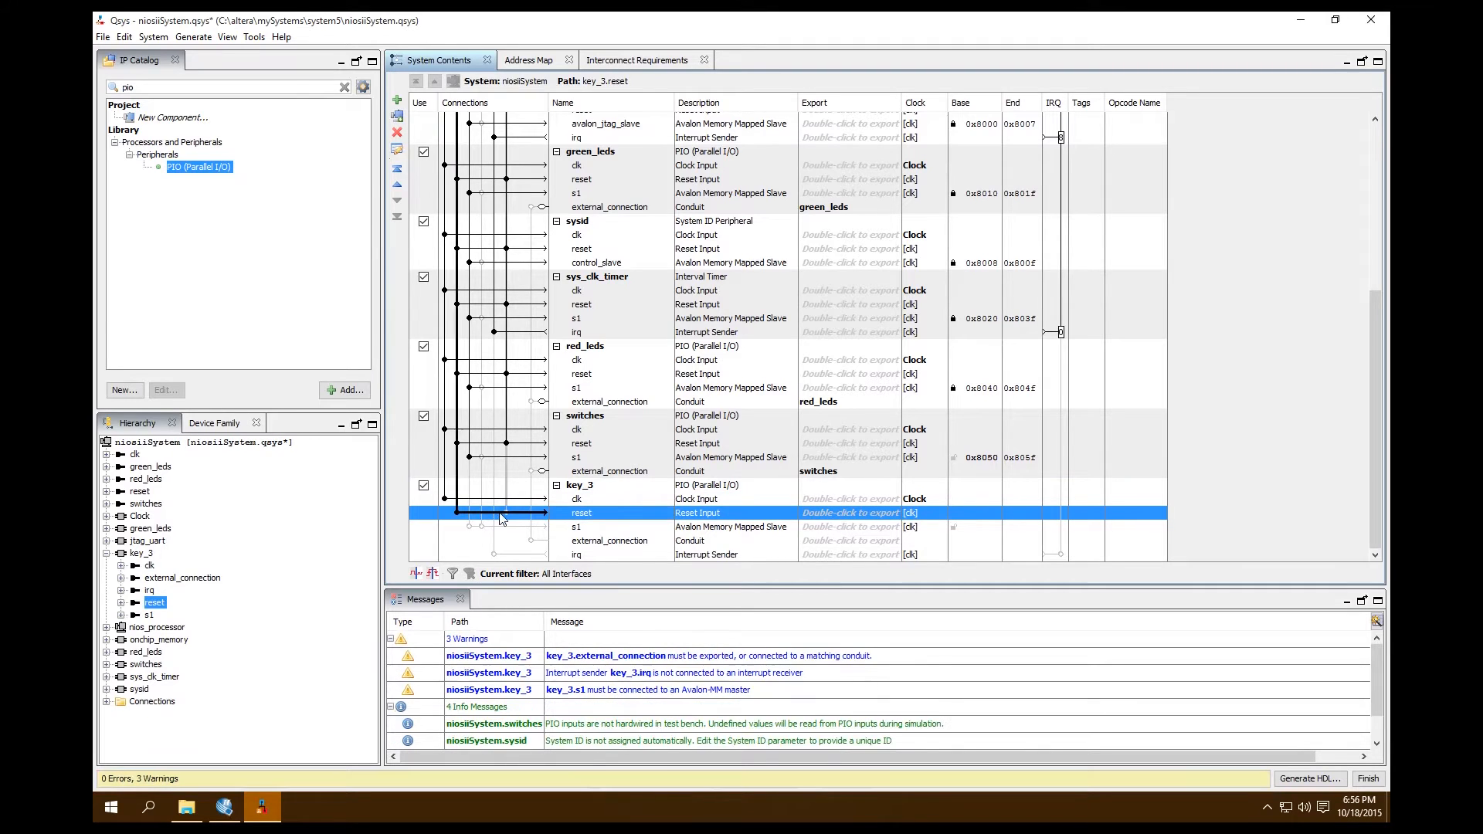
click(579, 526)
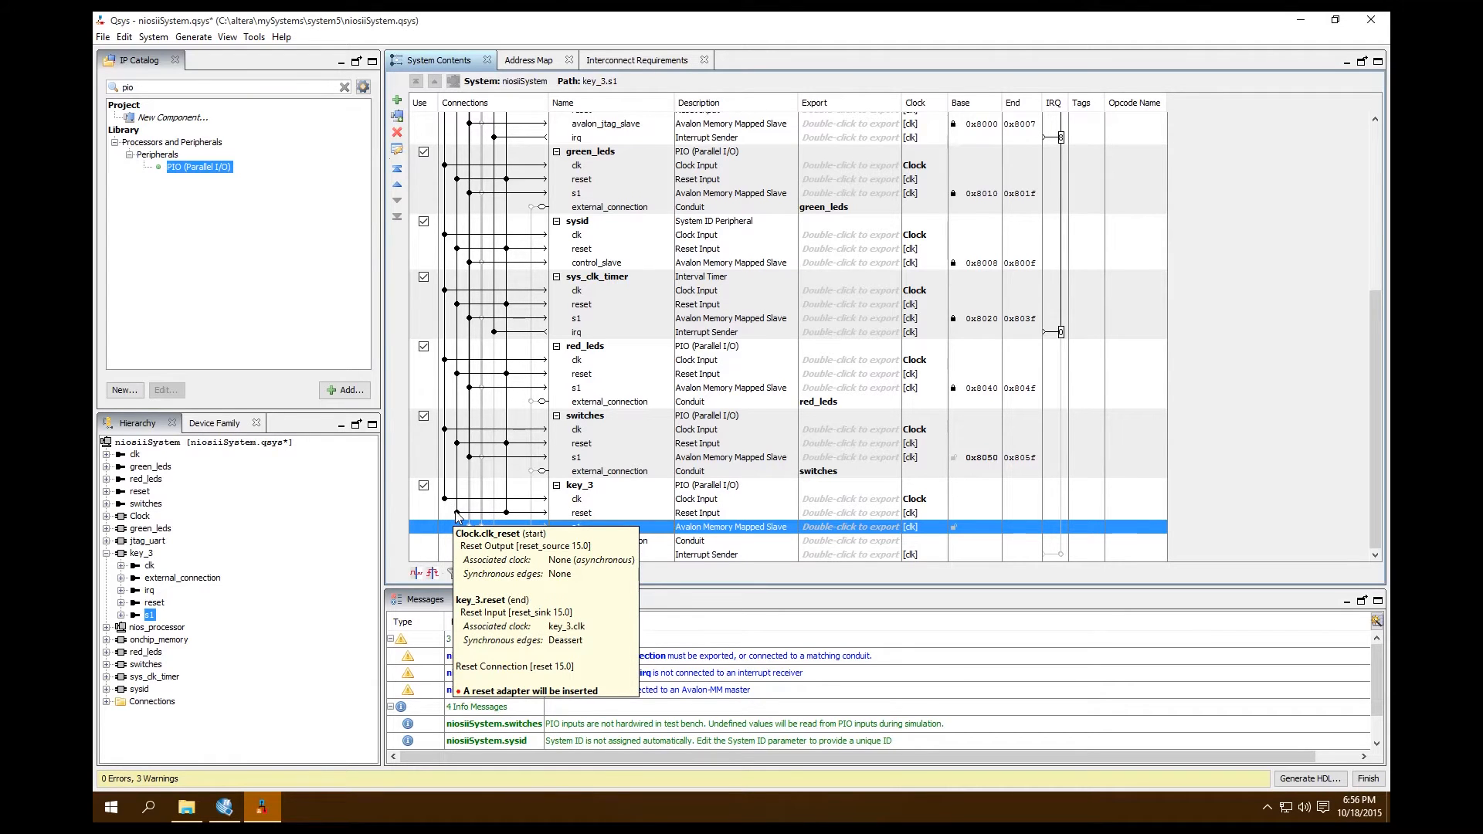
click(457, 513)
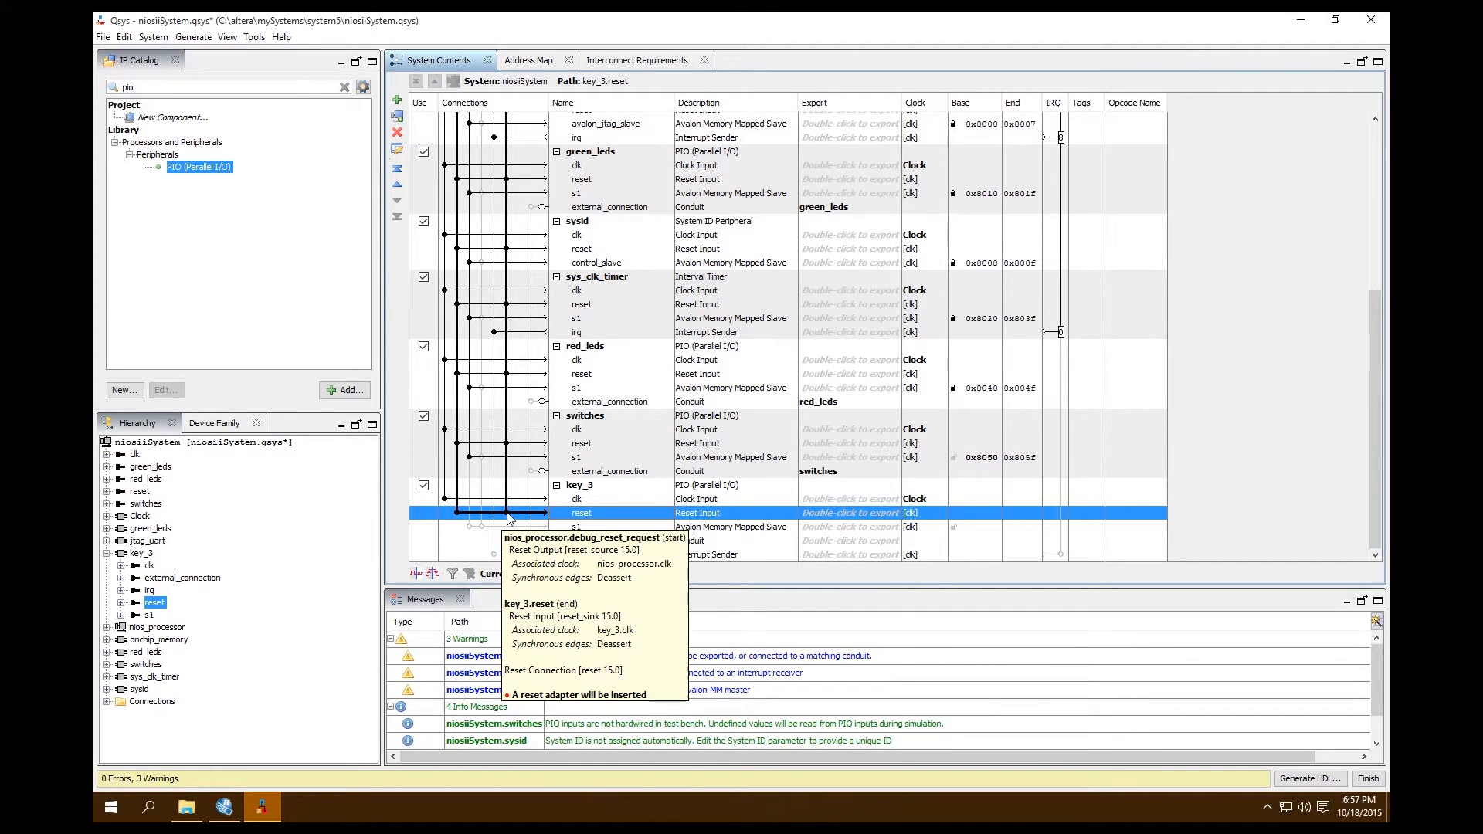
click(533, 527)
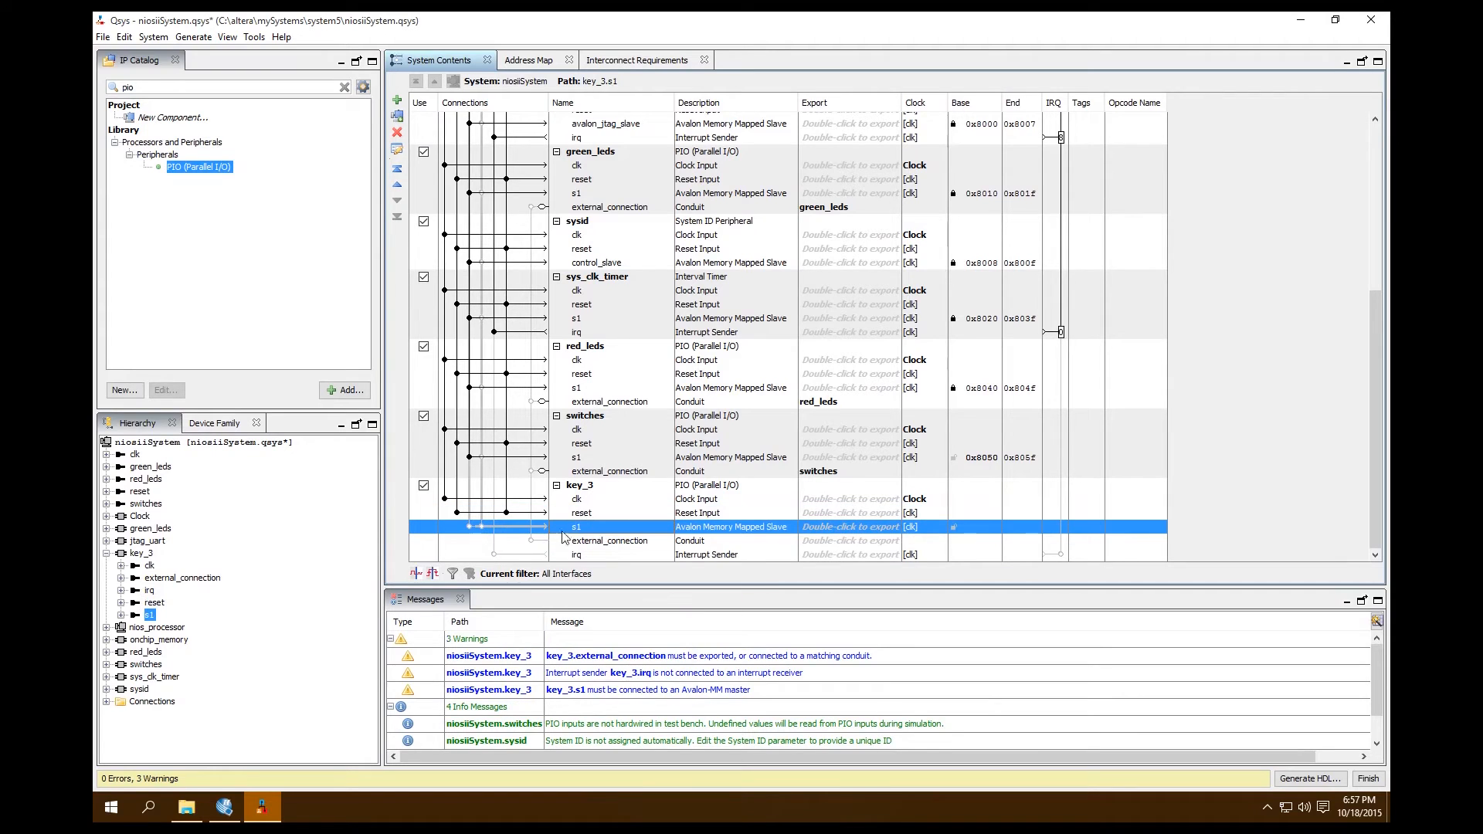
click(469, 529)
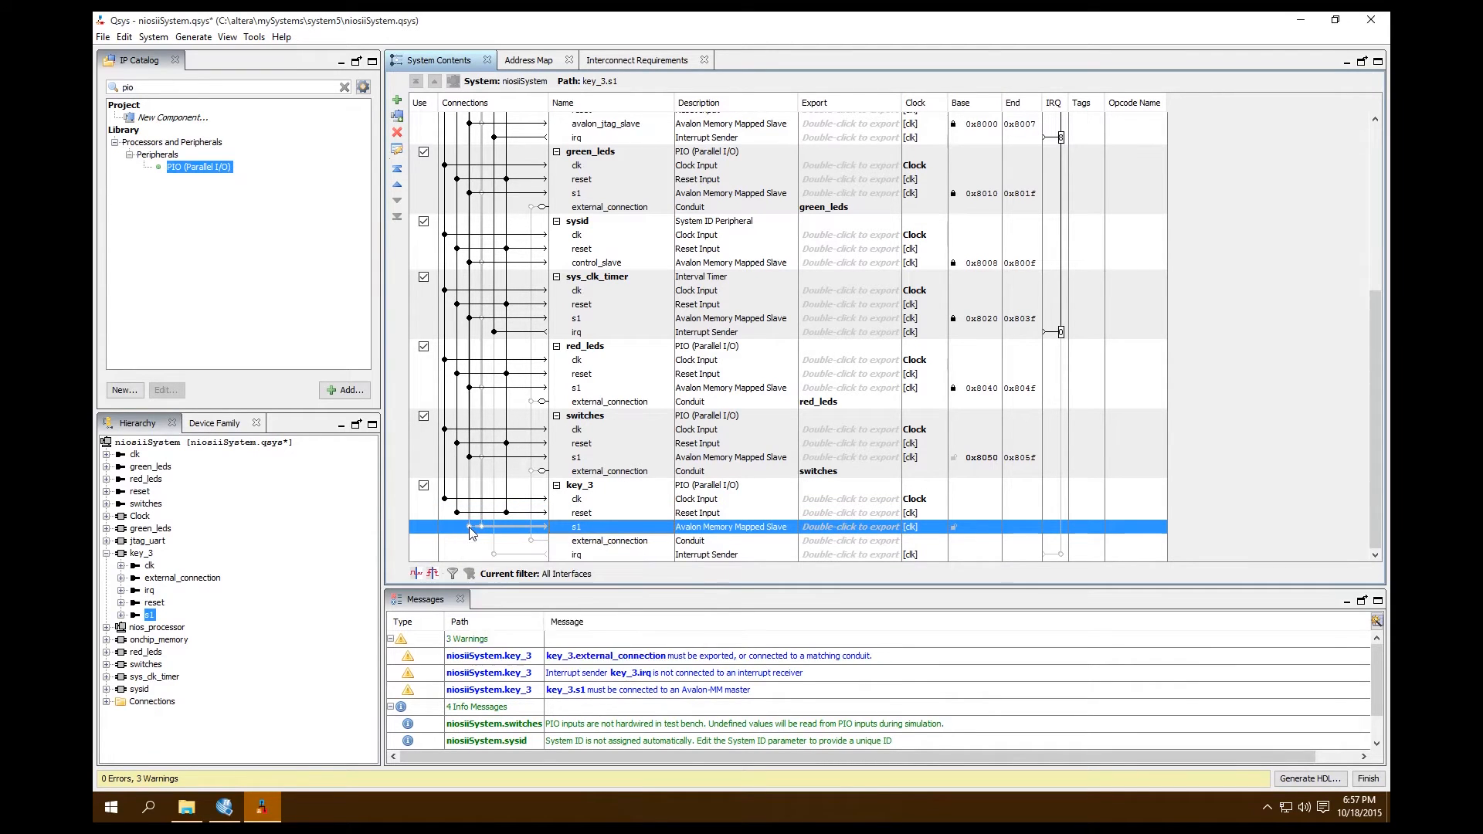
Export key_3's external_connection under the name key_3 and connect its irq to the nios_processor interrupt receiver
click(606, 541)
double_click(842, 541)
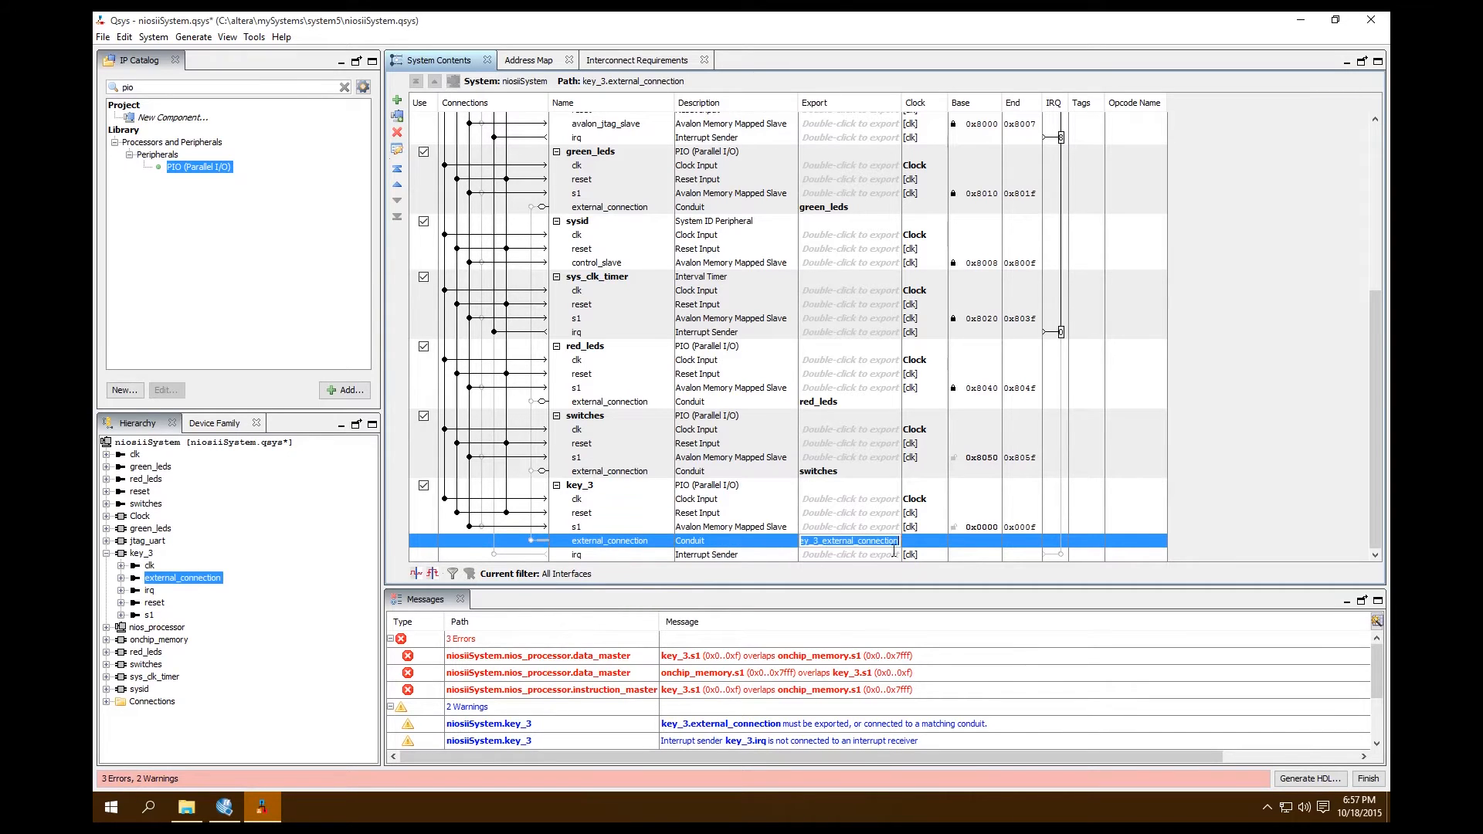
key(BackSpace)
key(BackSpace)
key(BackSpace)
key(BackSpace)
key(BackSpace)
key(BackSpace)
key(BackSpace)
key(BackSpace)
key(BackSpace)
key(BackSpace)
key(BackSpace)
key(BackSpace)
key(BackSpace)
key(BackSpace)
key(BackSpace)
key(BackSpace)
key(BackSpace)
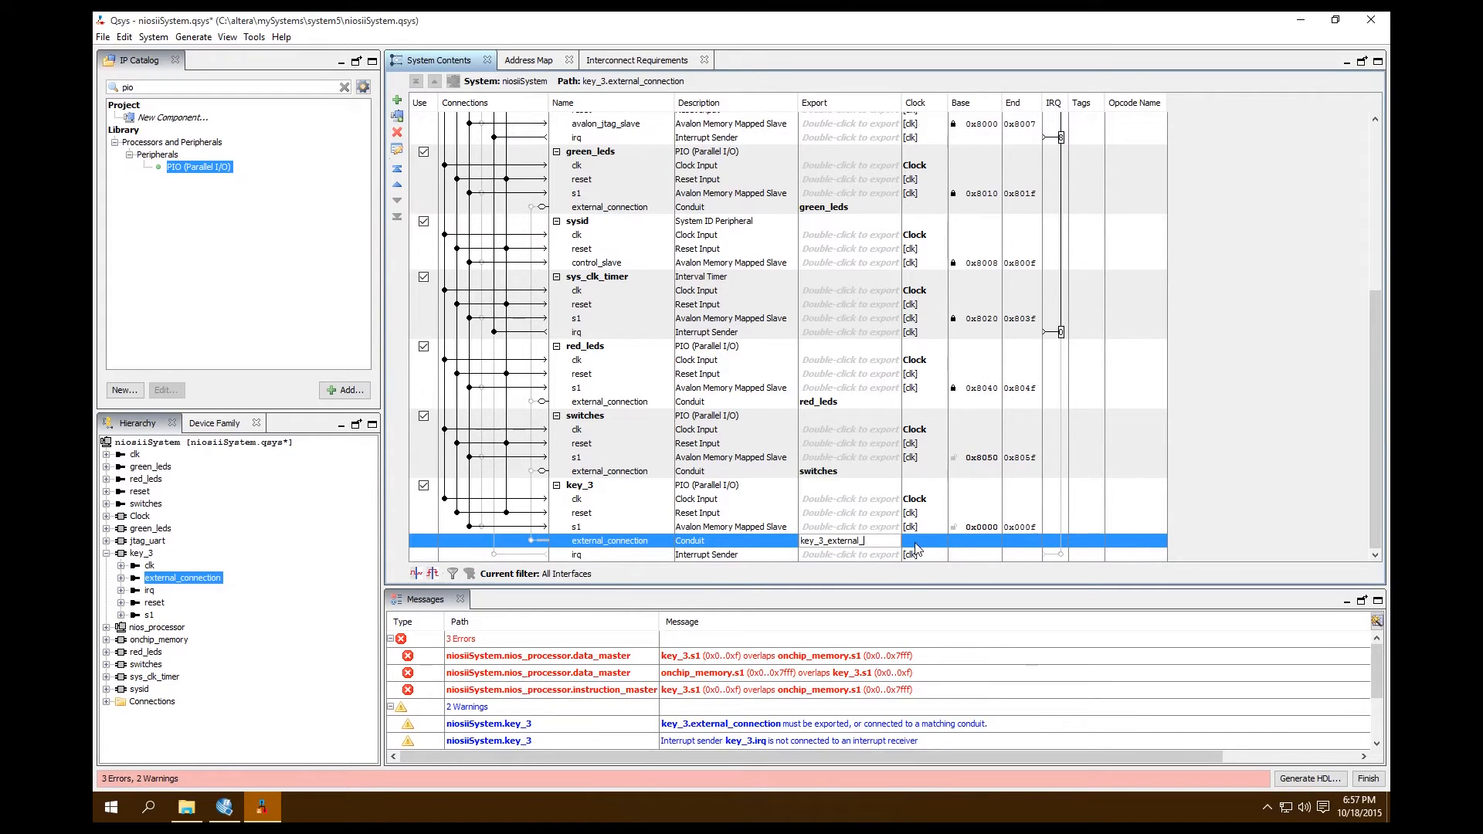
key(BackSpace)
key(BackSpace)
key(BackSpace)
click(567, 553)
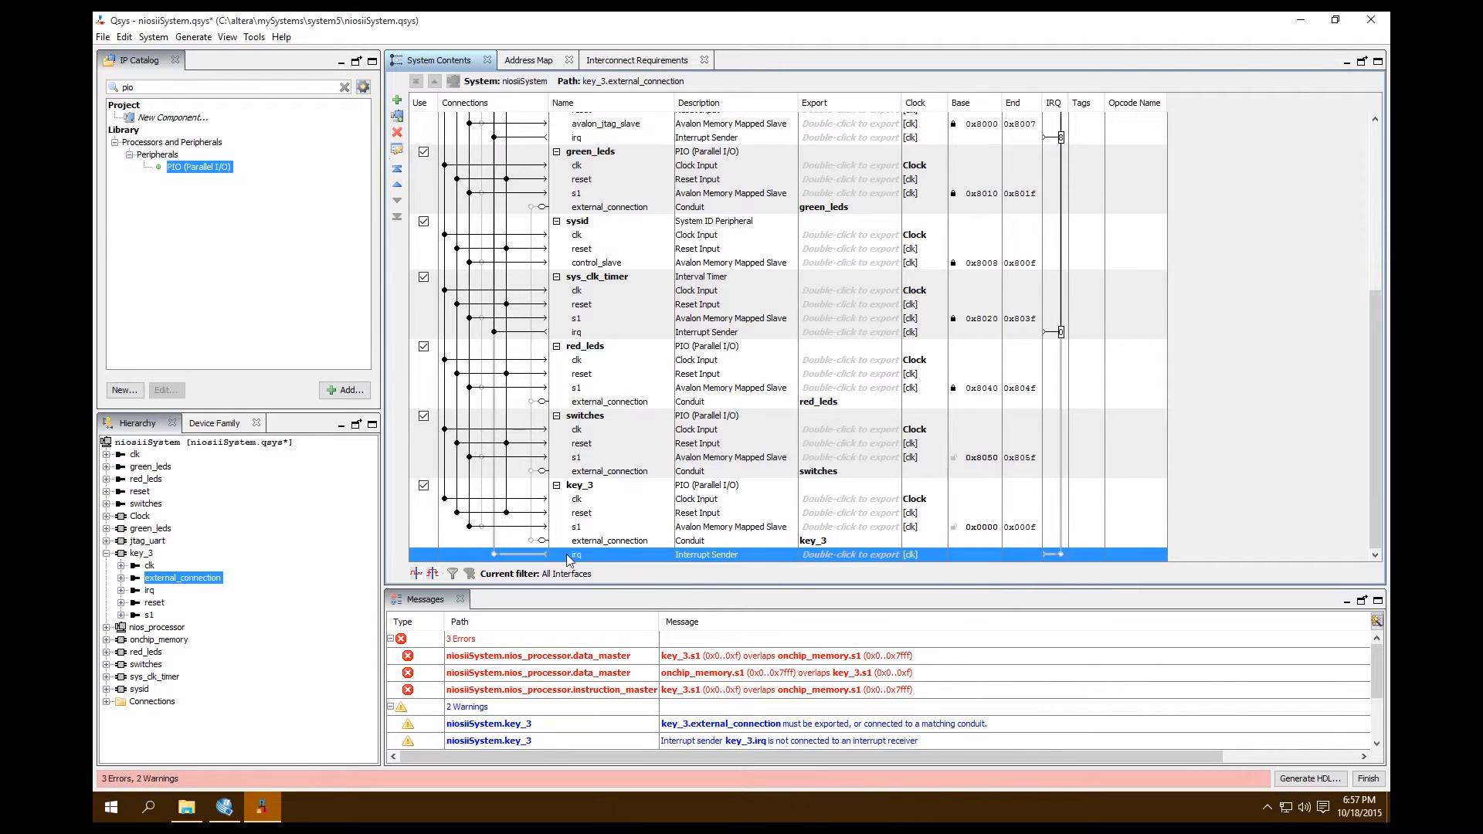
click(1061, 555)
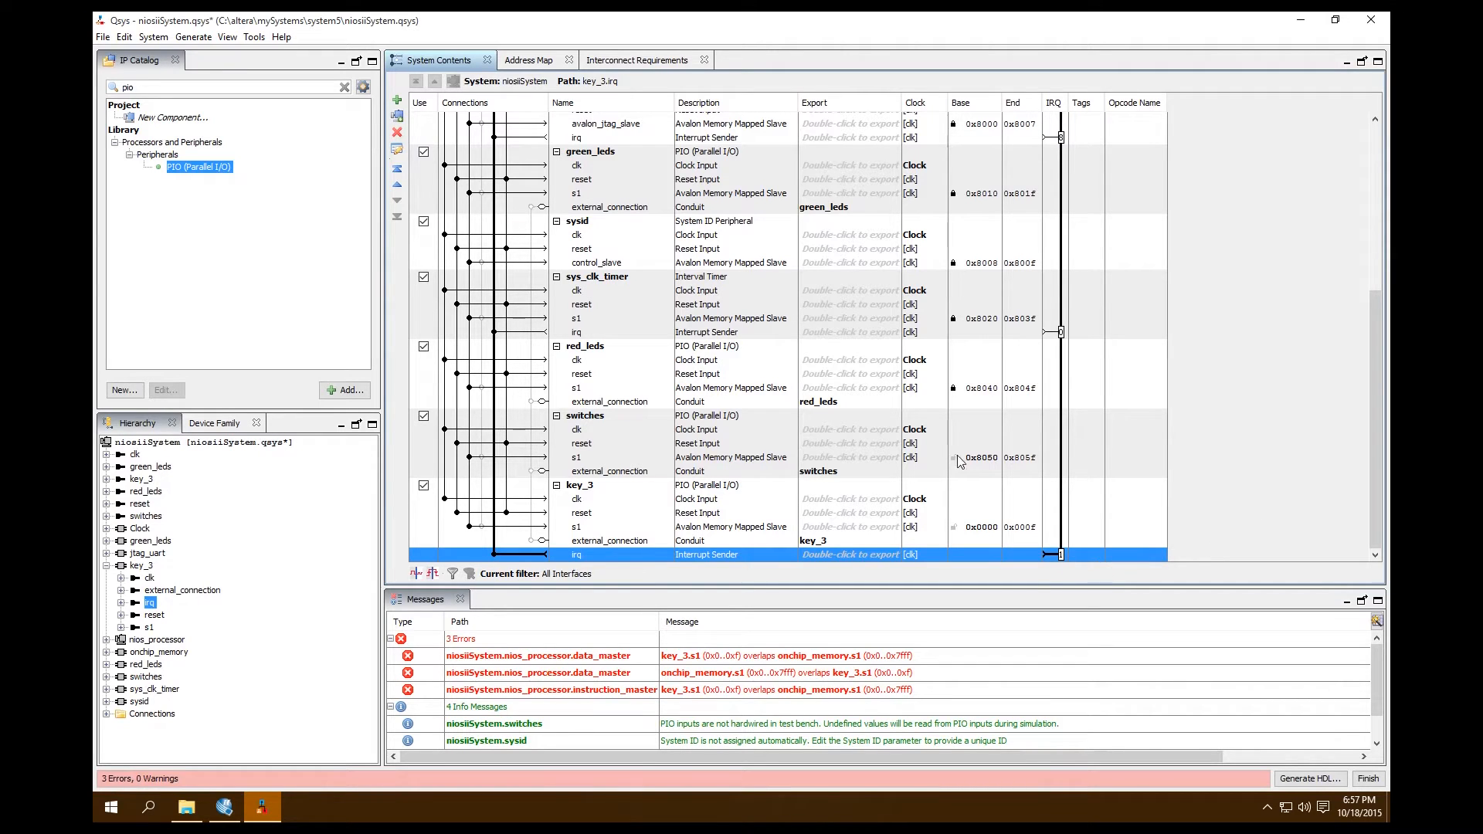
Duplicate the key_3 PIO component
click(573, 486)
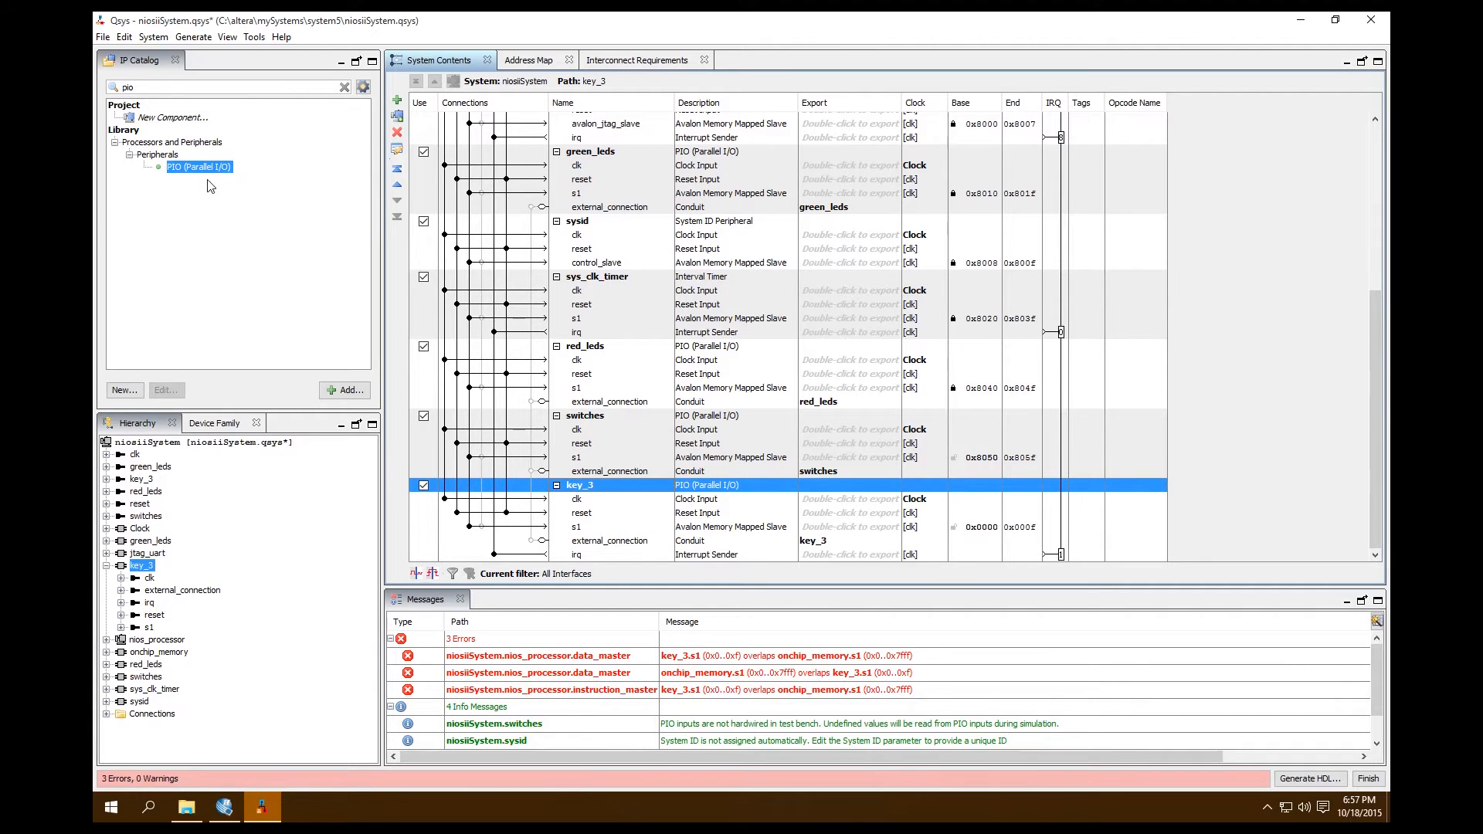
right_click(577, 488)
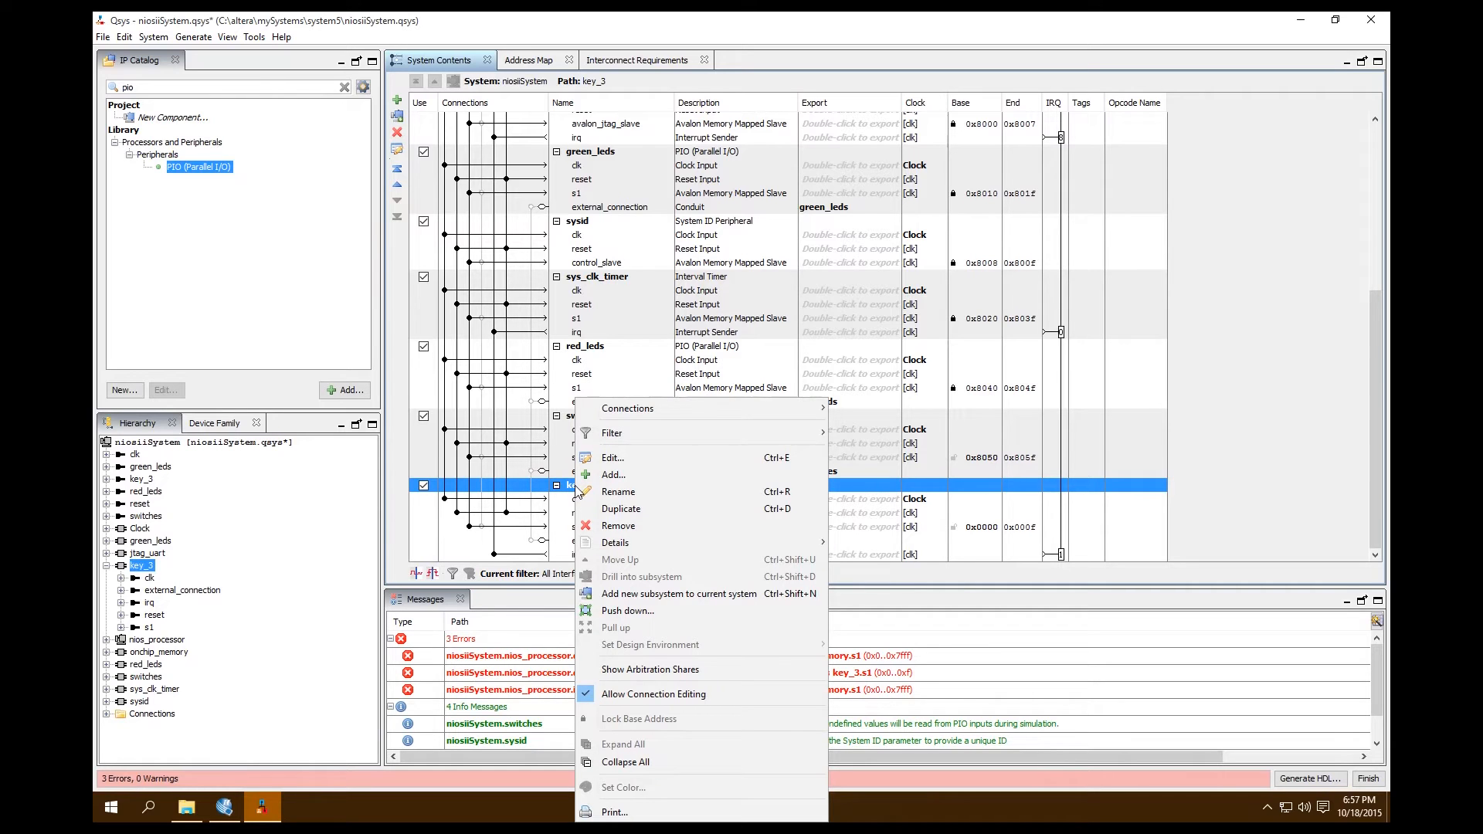
click(651, 510)
drag(1372, 411, 1373, 472)
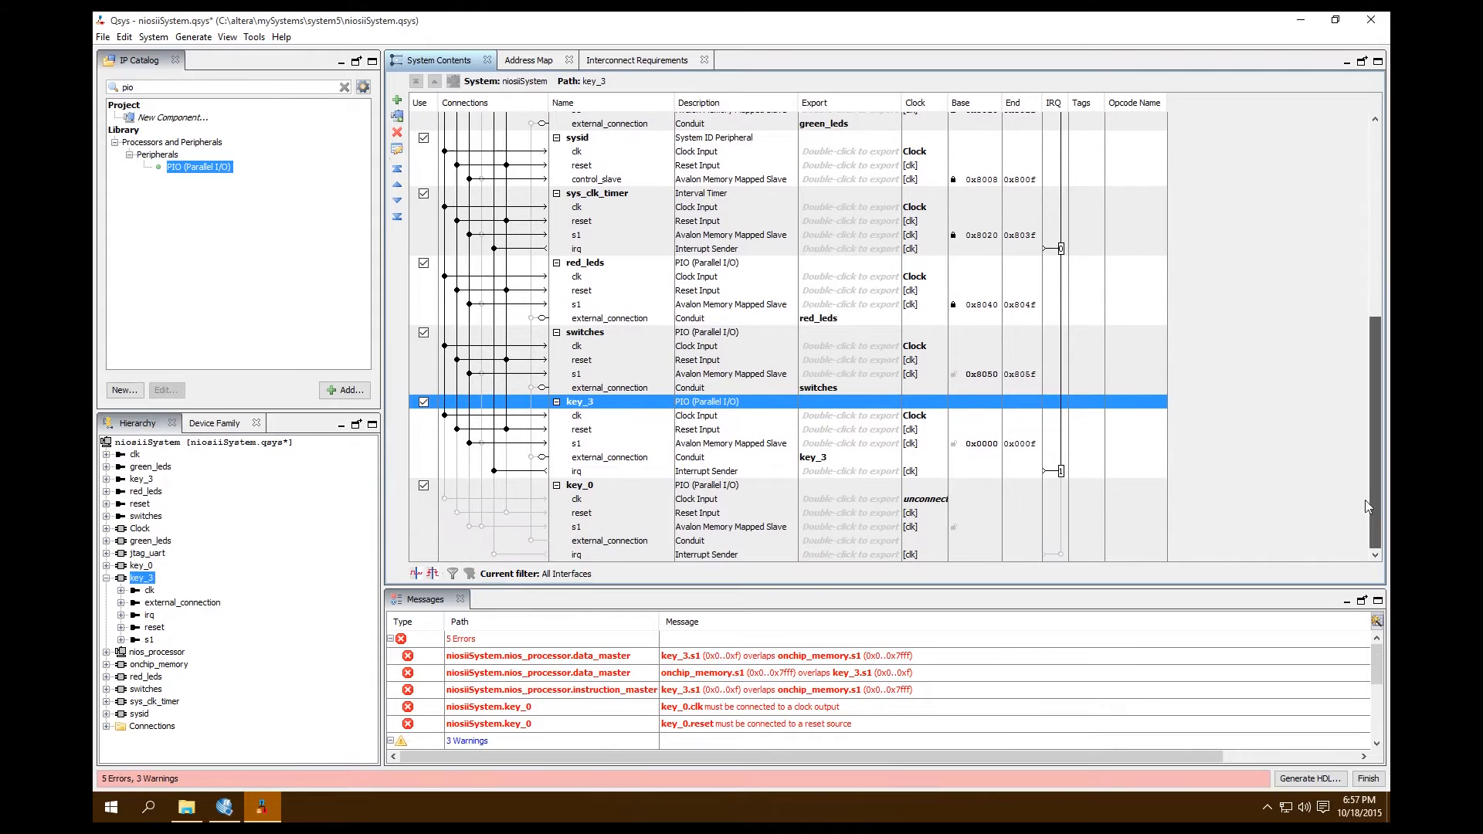
Rename the duplicated PIO component key_0 as key_2
click(591, 491)
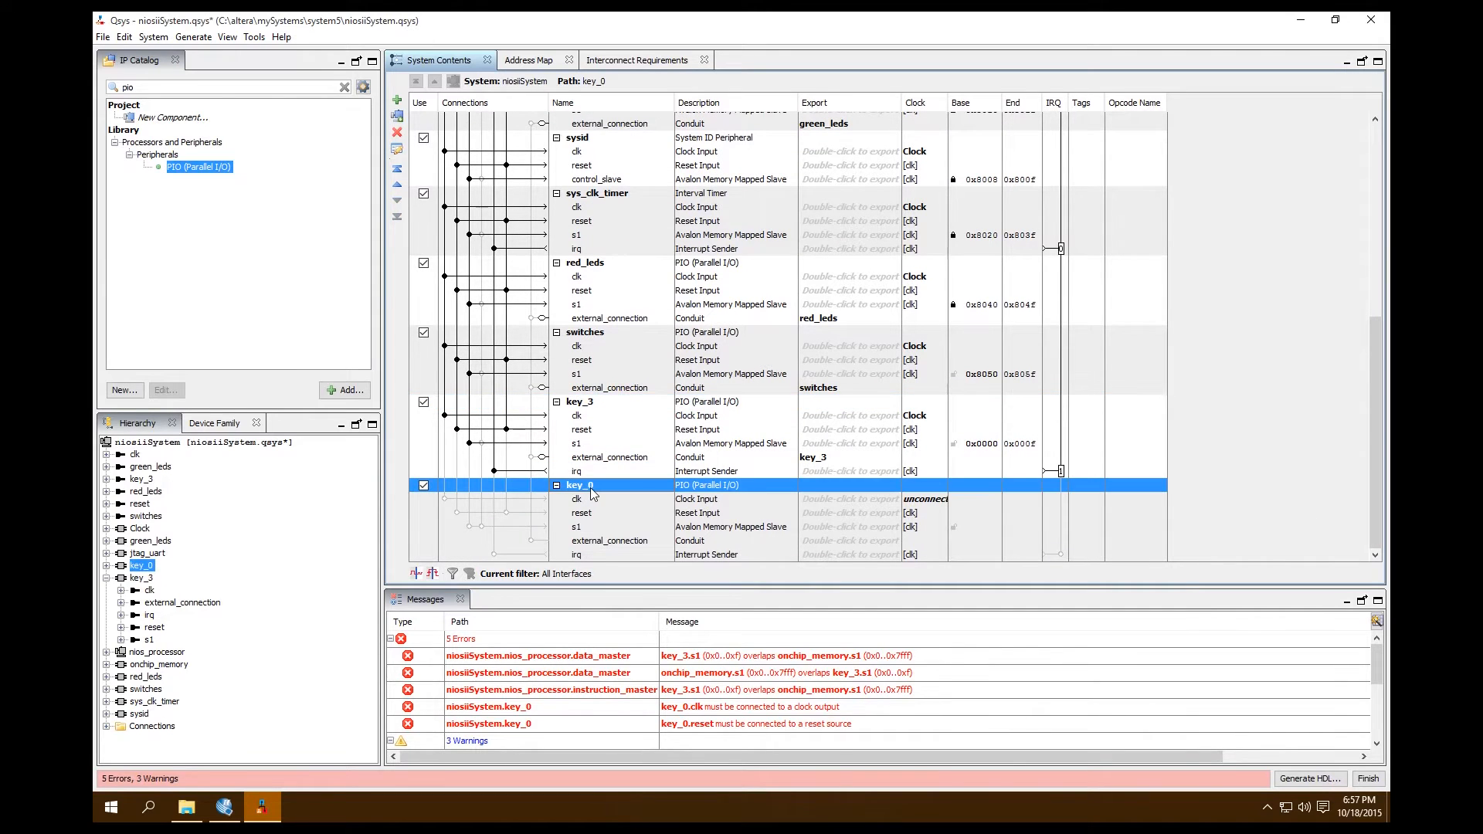
right_click(591, 491)
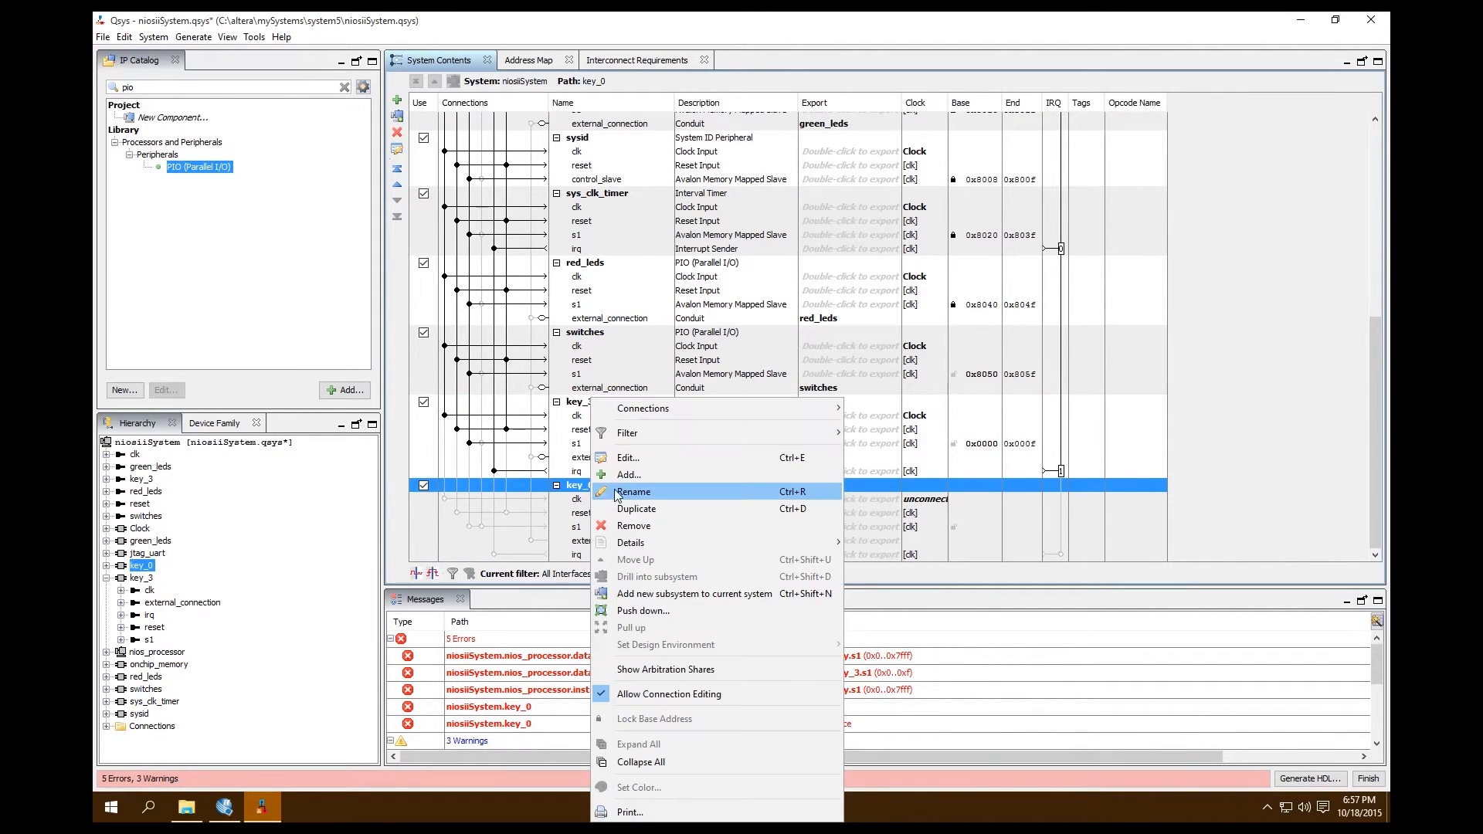
click(615, 494)
key(BackSpace)
text(2)
click(608, 500)
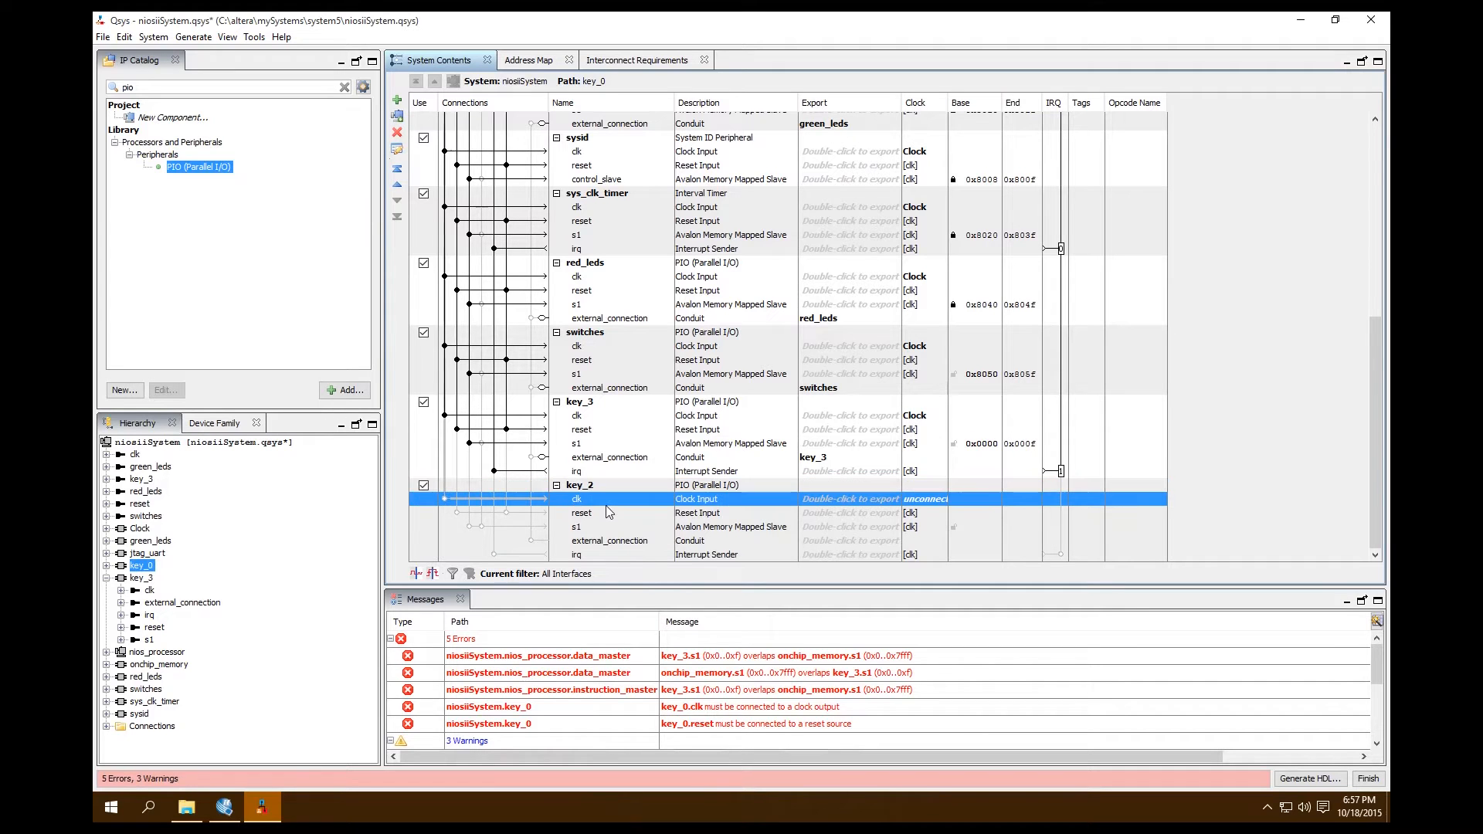
Connect key_2's clk to Clock.clk, its reset to Clock.clk_reset and nios_processor.debug_reset_request, and its s1 to the processor's data_master
click(444, 499)
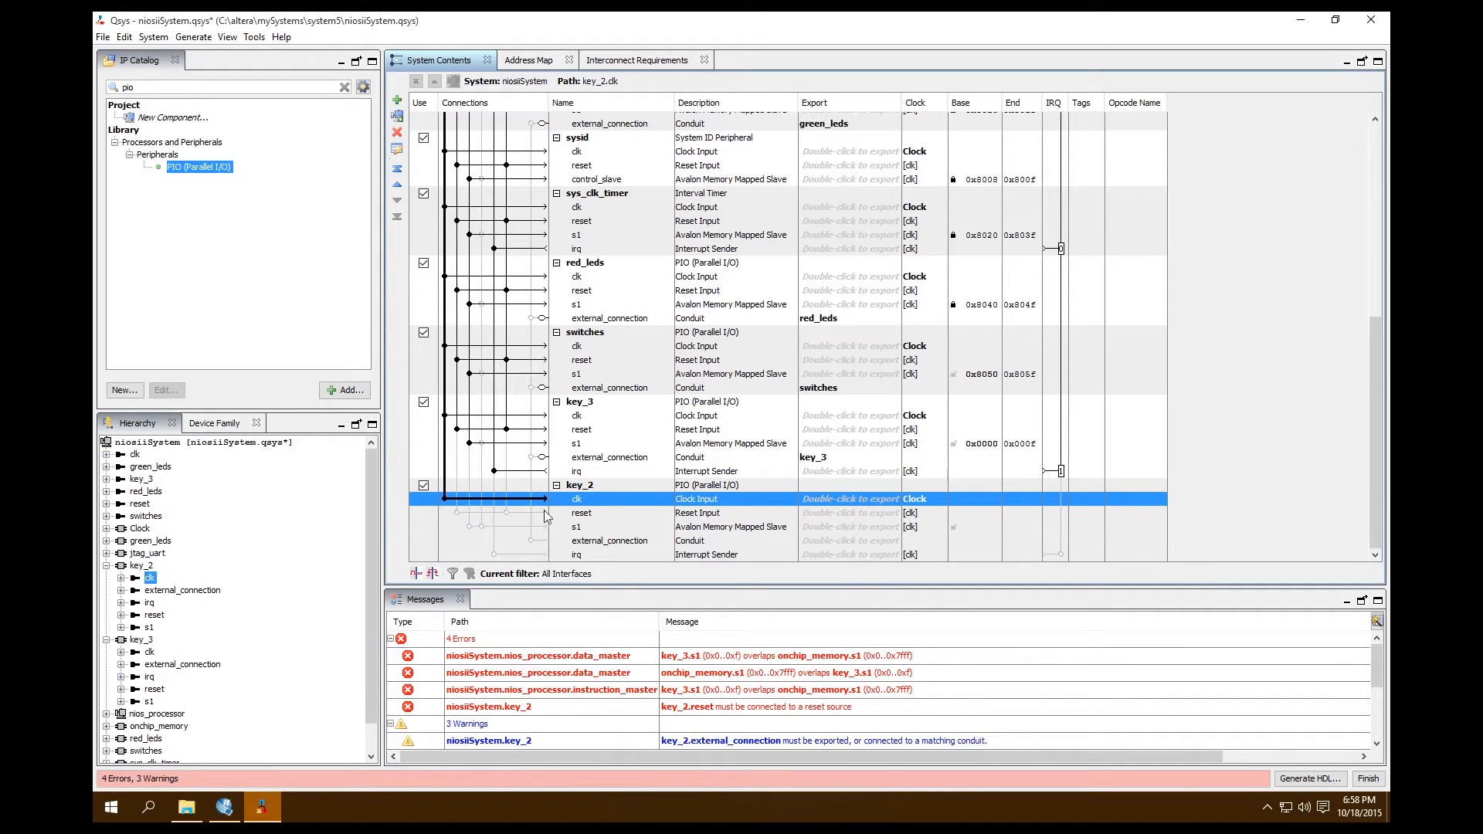
click(456, 513)
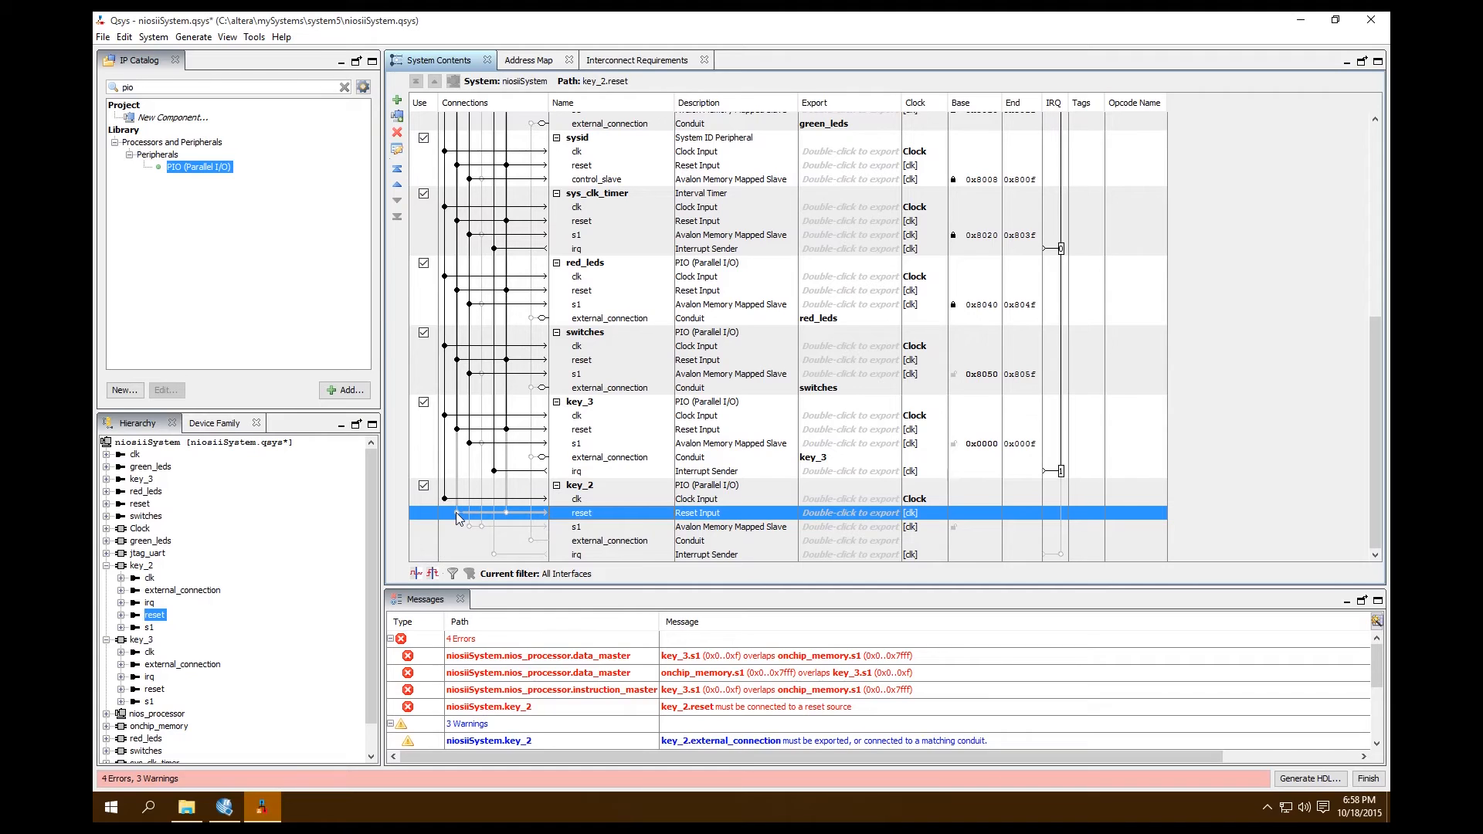
click(455, 513)
click(506, 513)
click(584, 527)
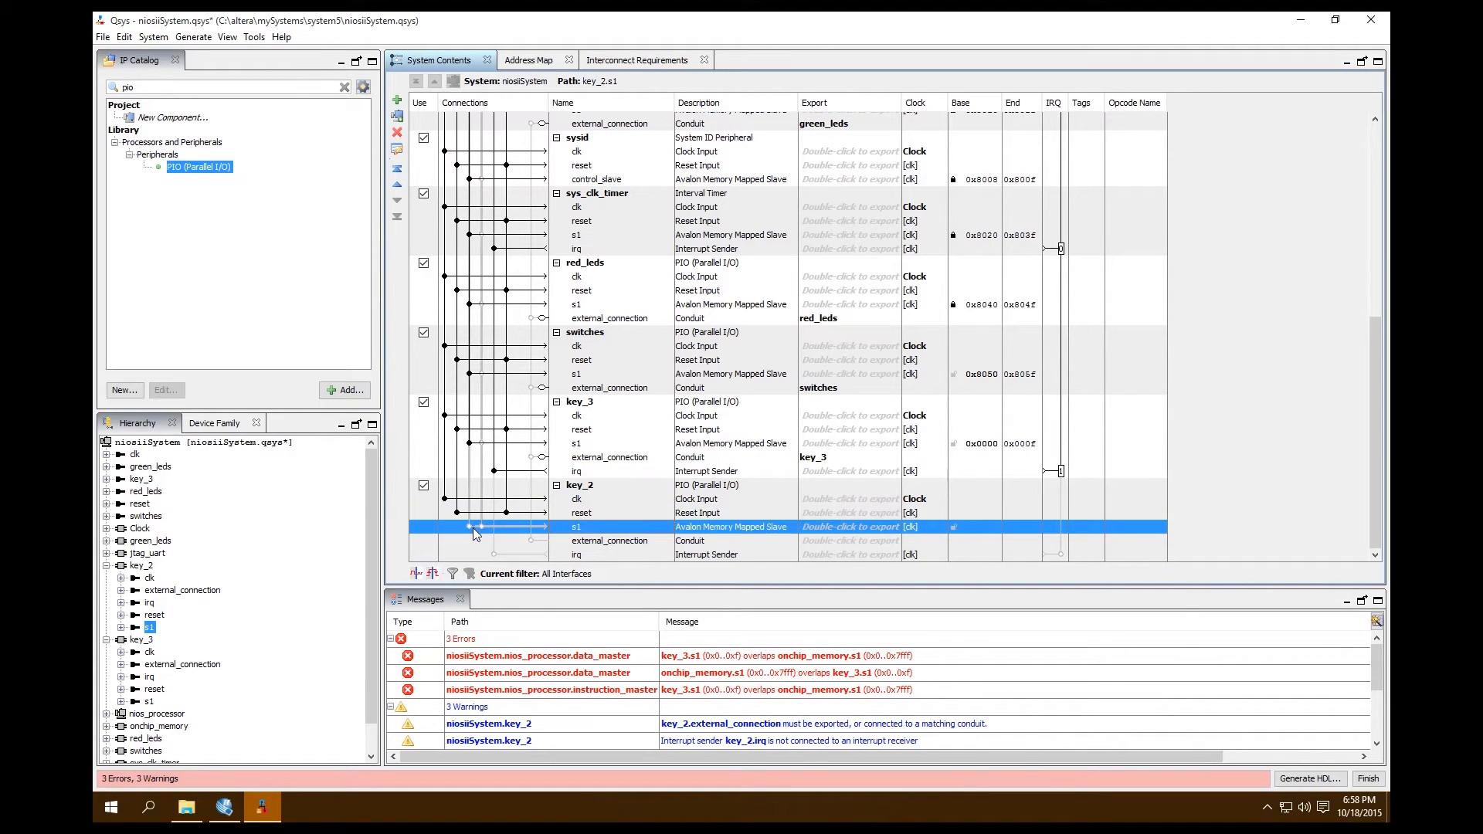
click(470, 526)
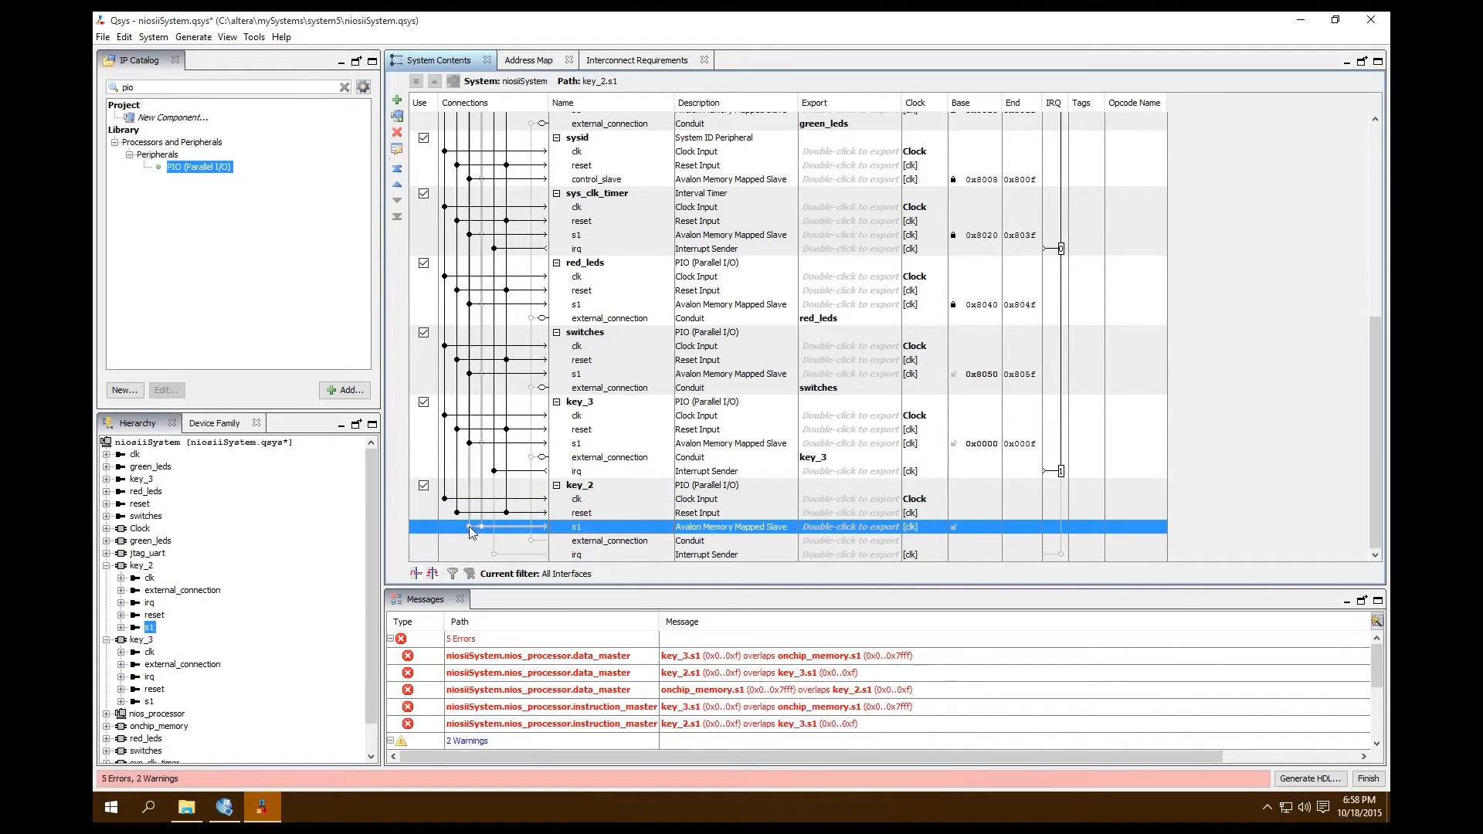
Export key_2's external_connection under the name key_2 and connect its irq to the nios_processor interrupt receiver
click(605, 541)
text(key_2_)
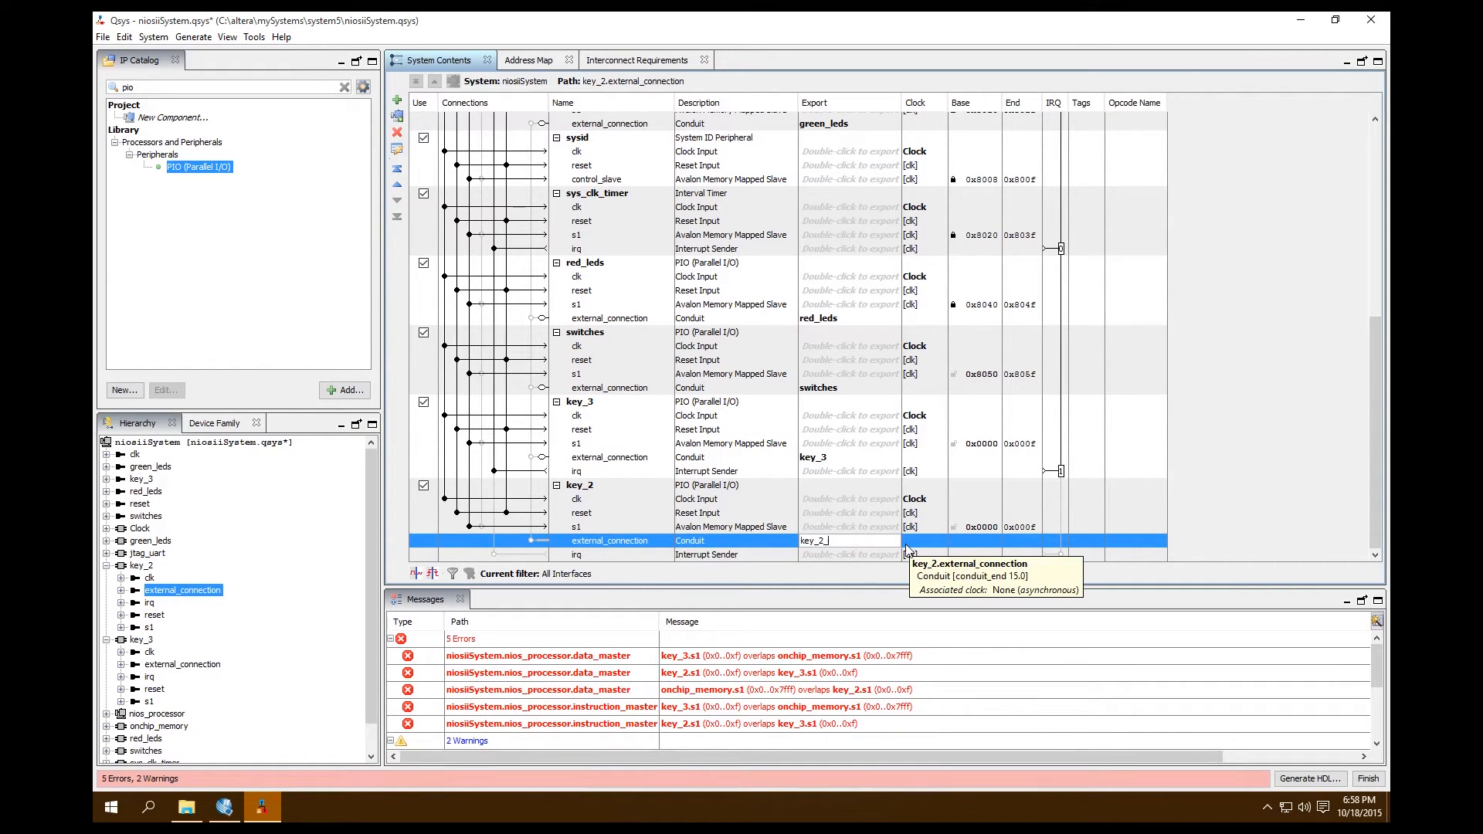
click(911, 554)
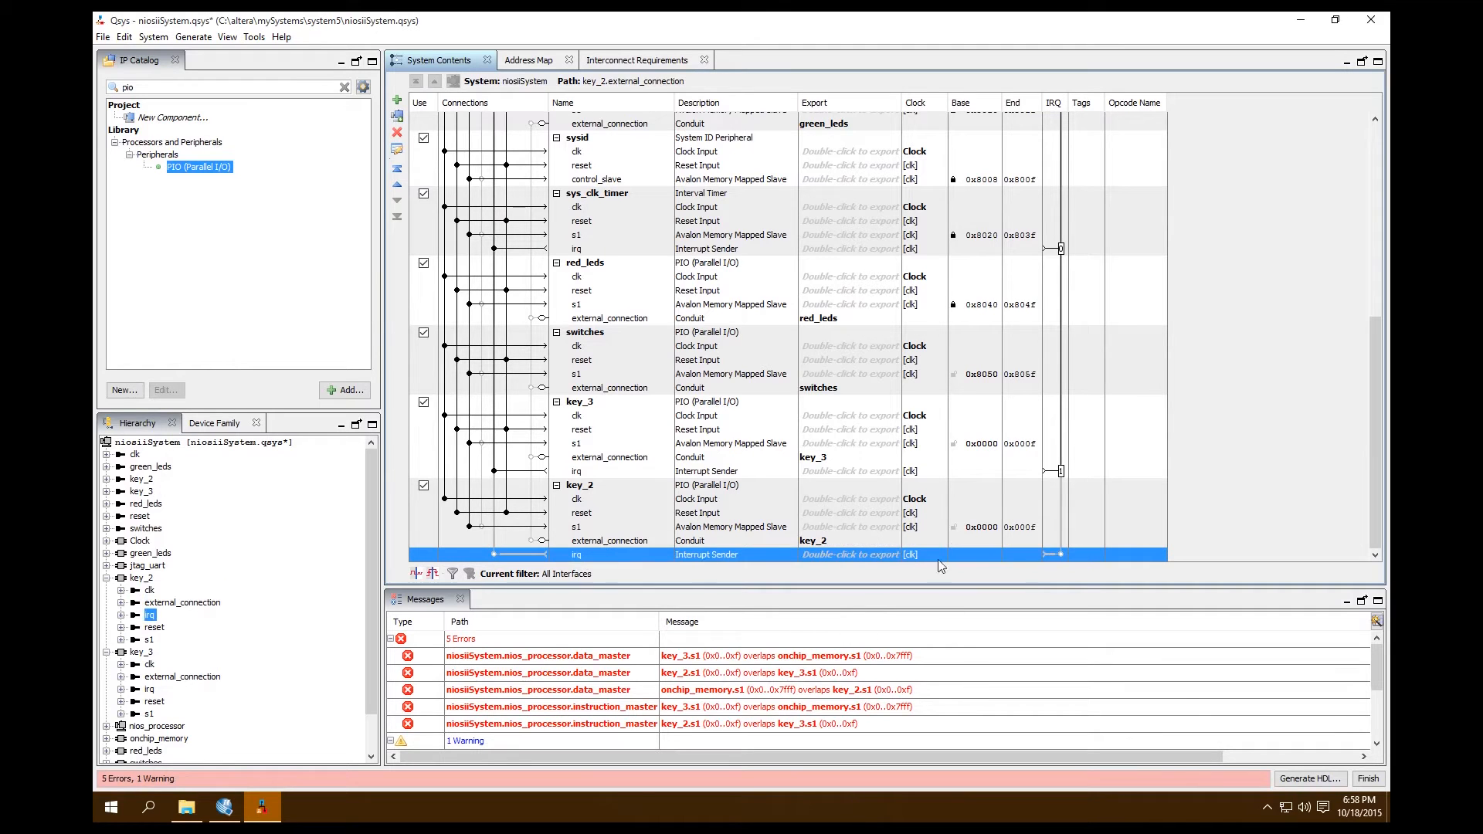
click(1061, 554)
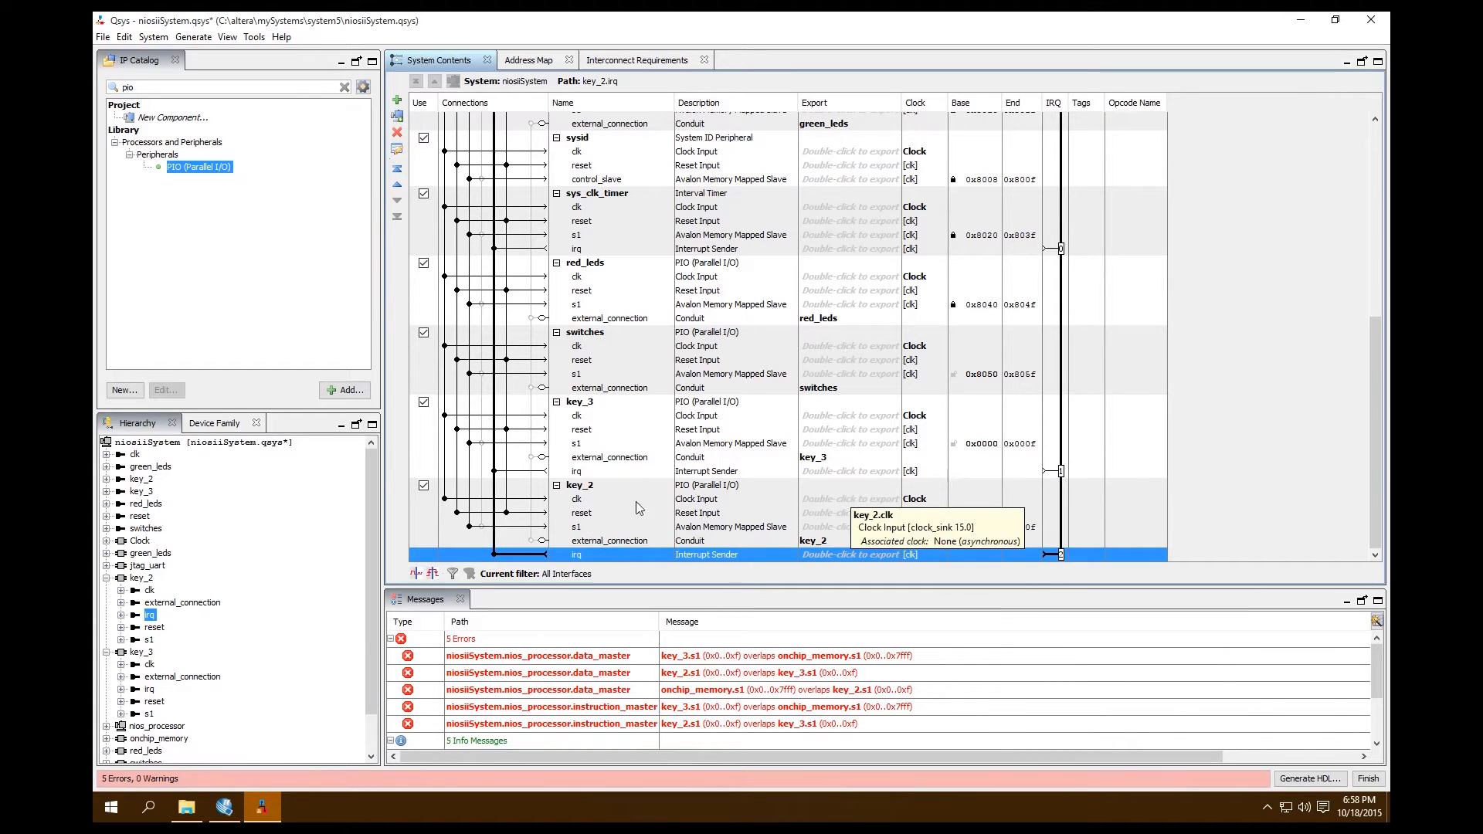
click(1092, 543)
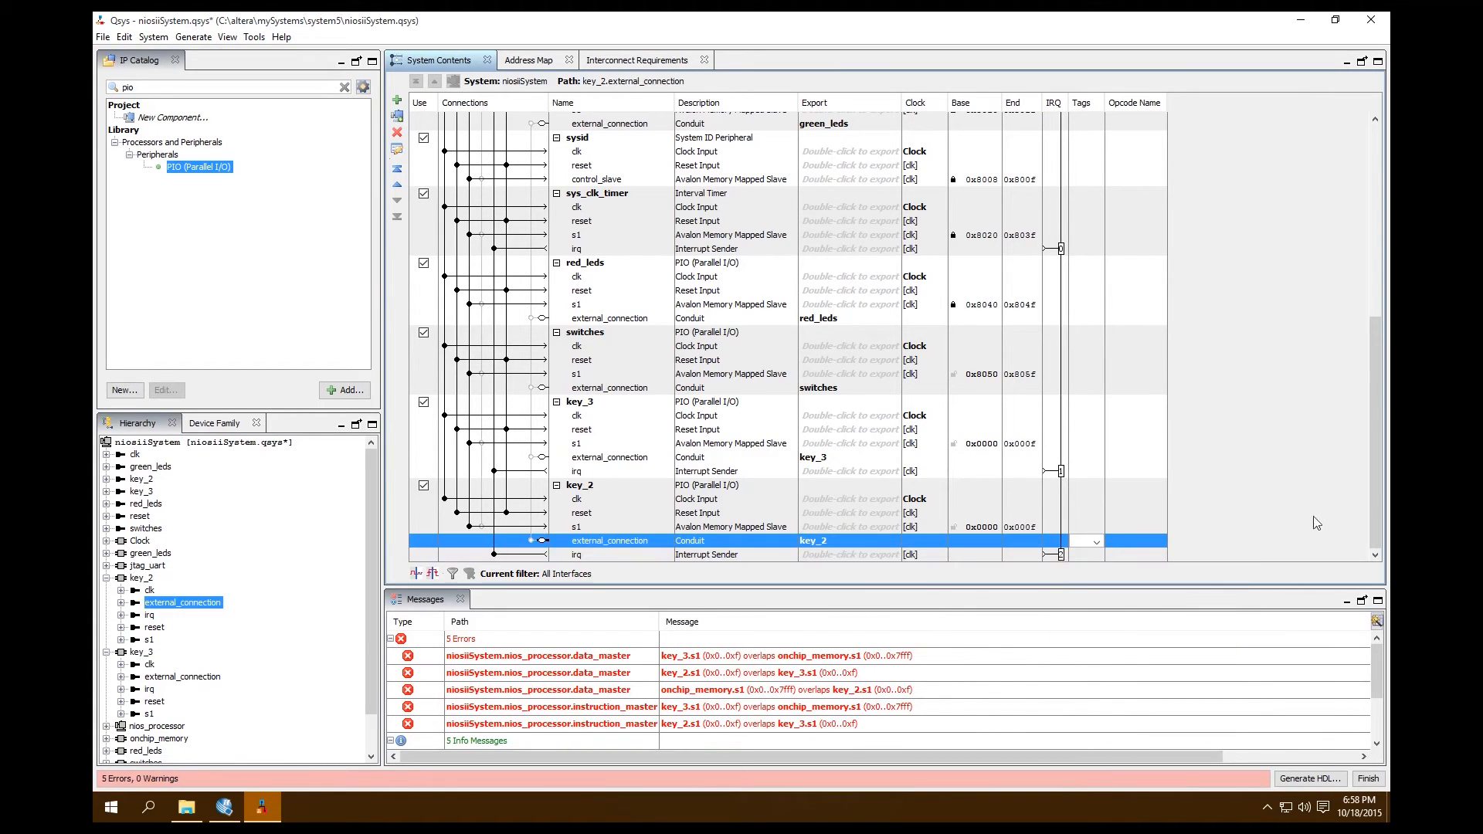
Duplicate the key_2 PIO component
click(592, 486)
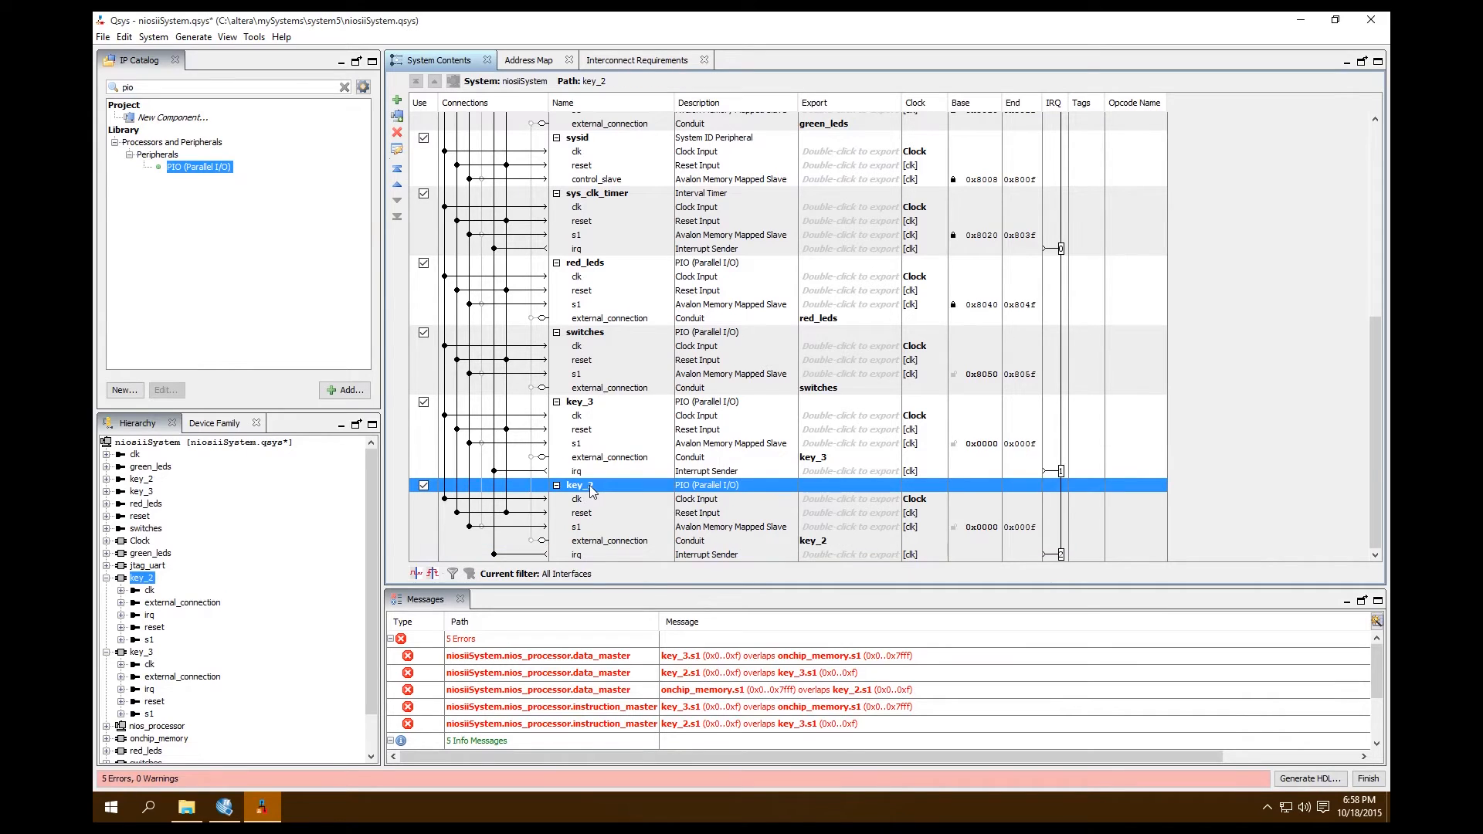
right_click(593, 491)
click(642, 493)
click(610, 511)
click(604, 487)
right_click(575, 491)
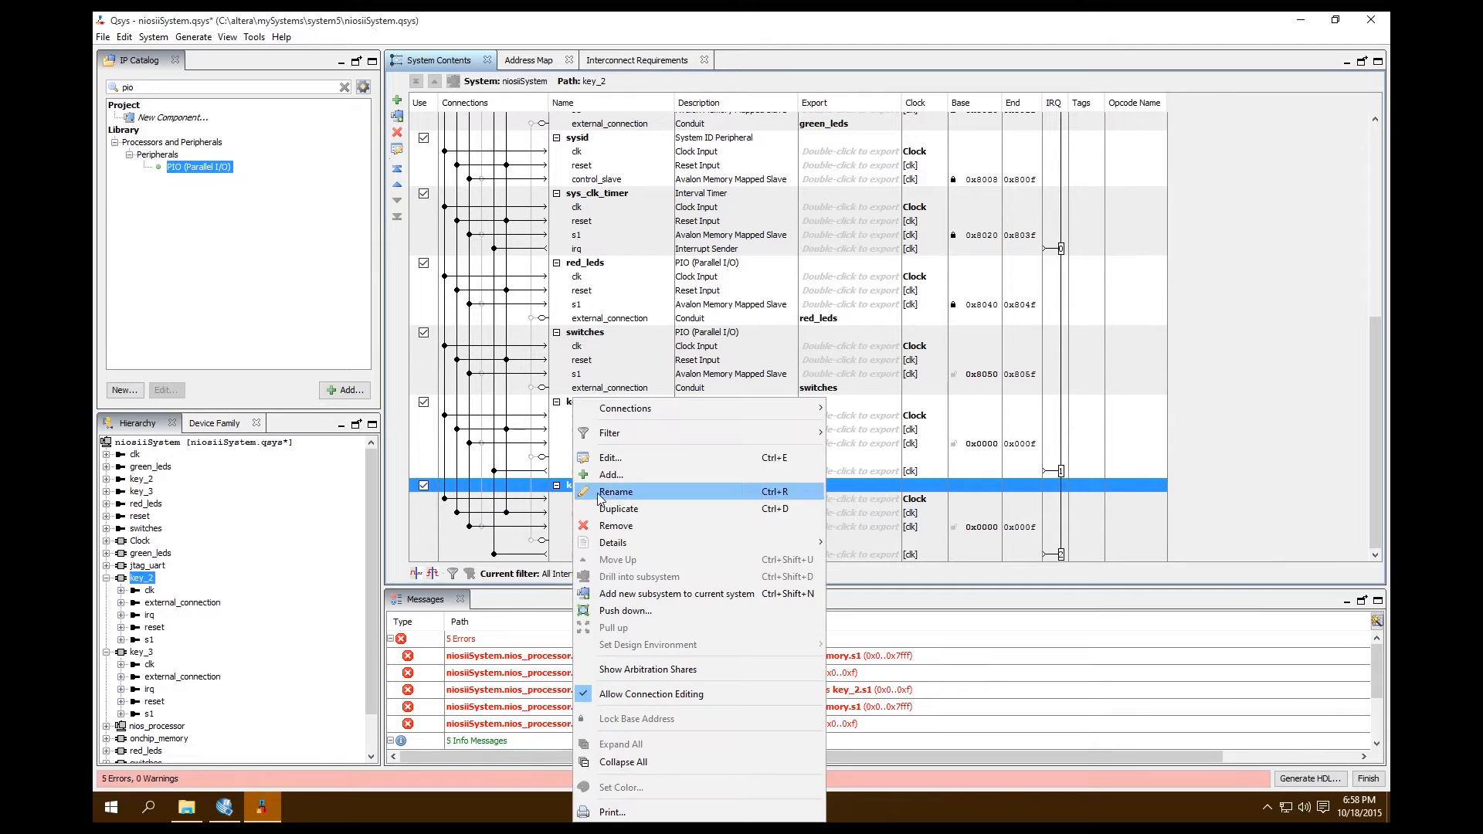
click(628, 517)
scroll(643, 512, down, 3)
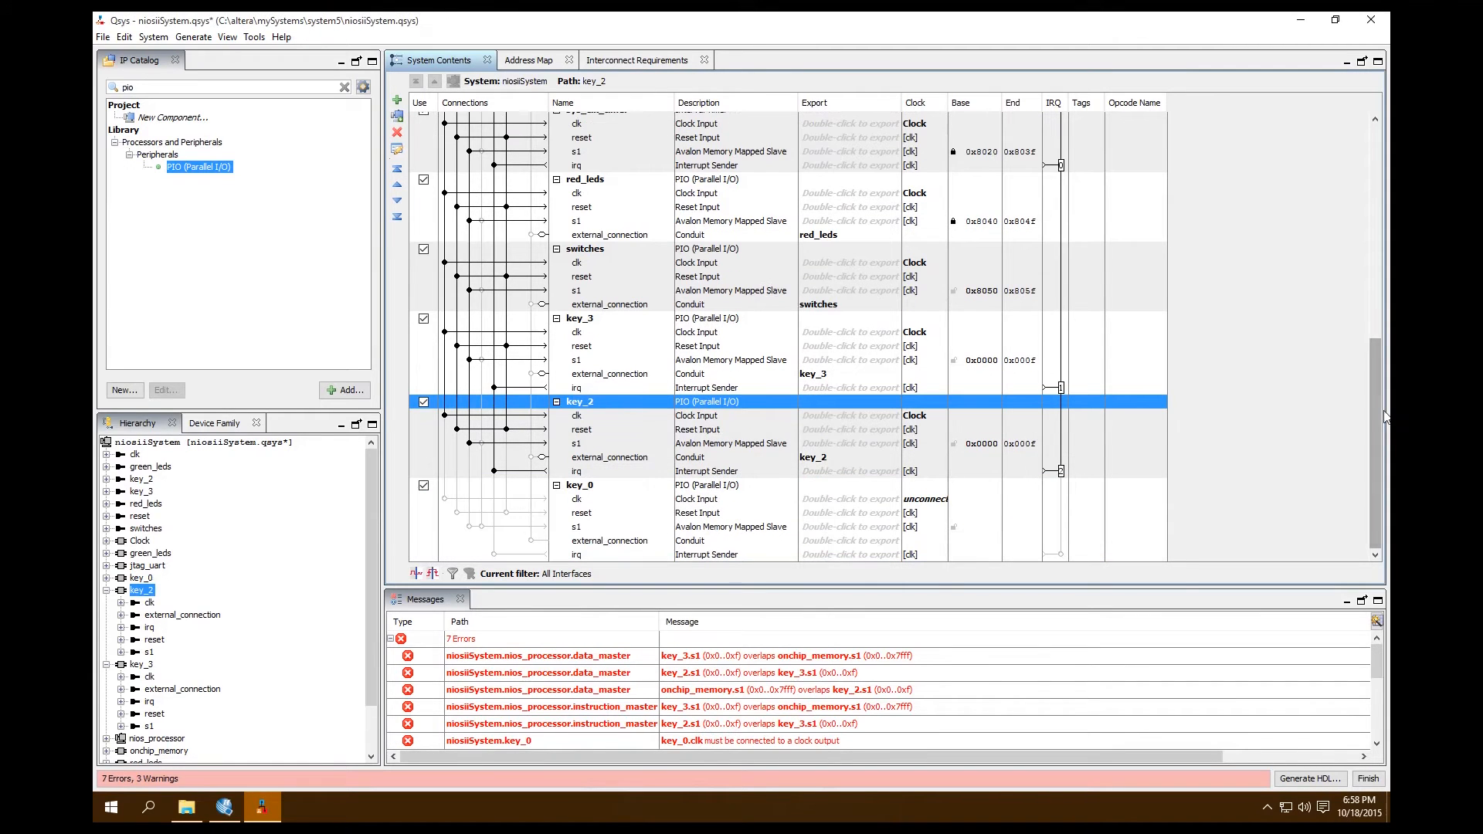
drag(1387, 415, 1375, 423)
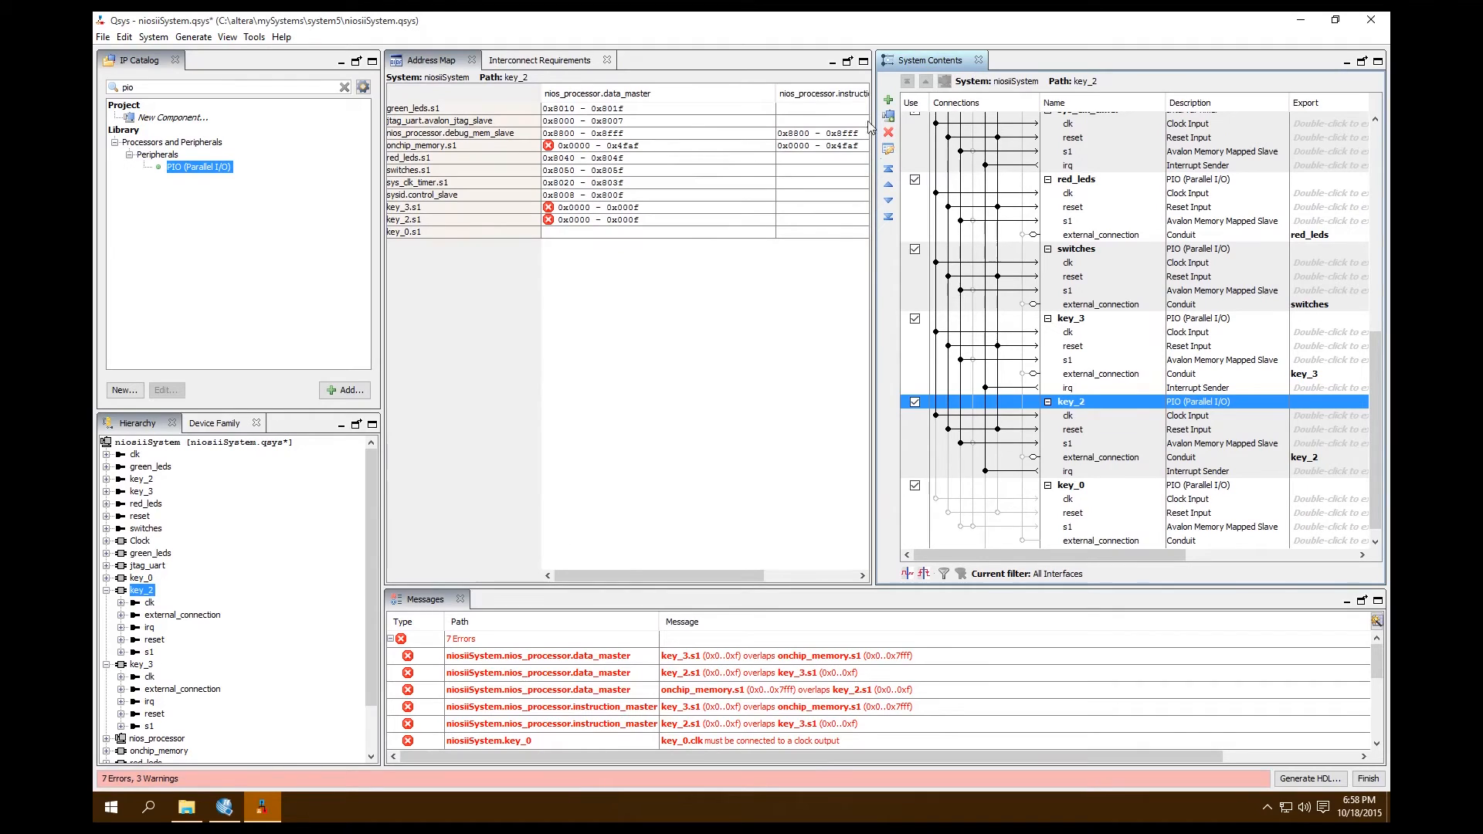
click(488, 70)
drag(486, 68, 398, 68)
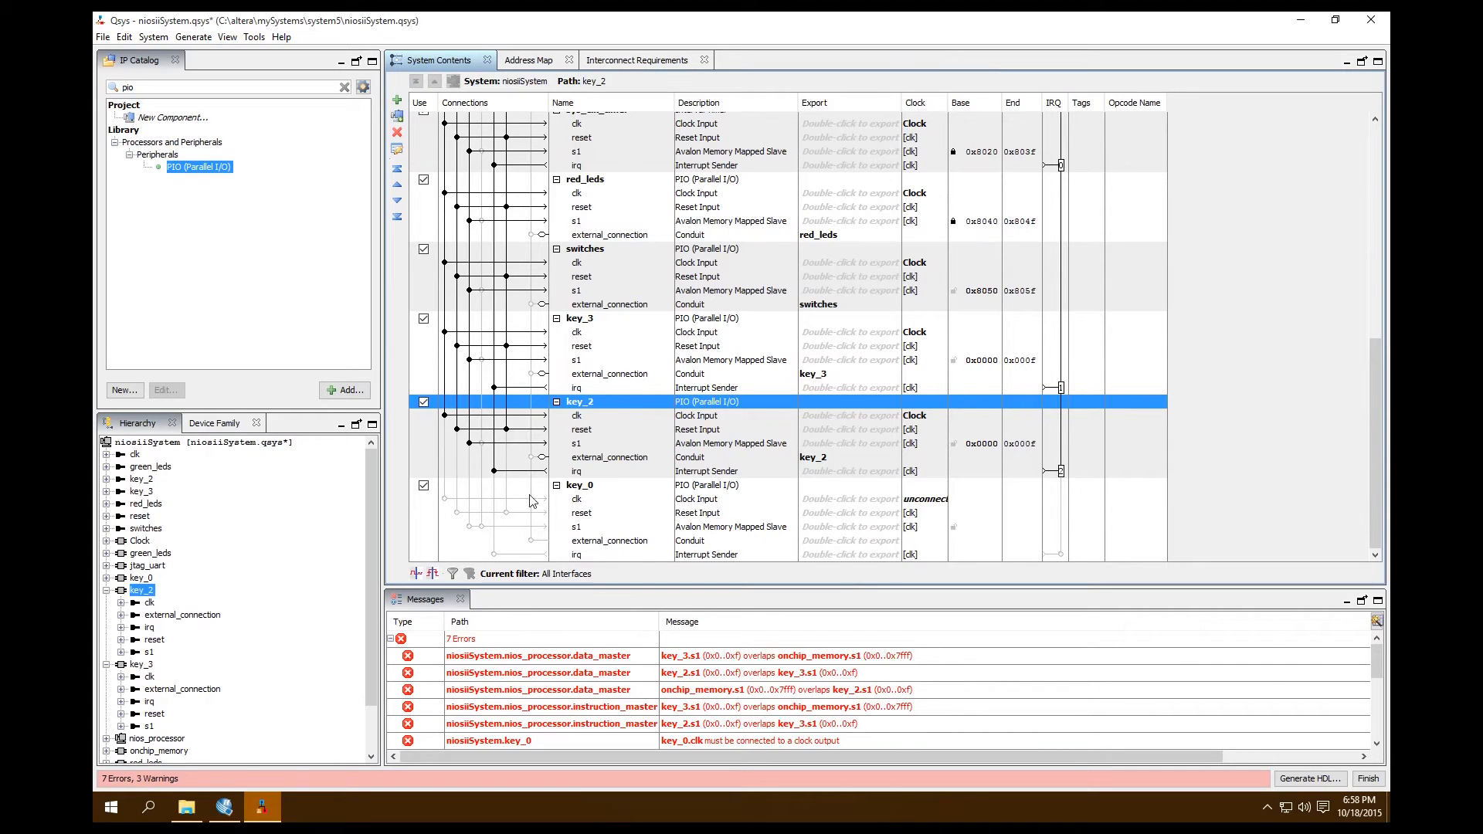
Rename the duplicated PIO component key_0 as key_1
click(578, 487)
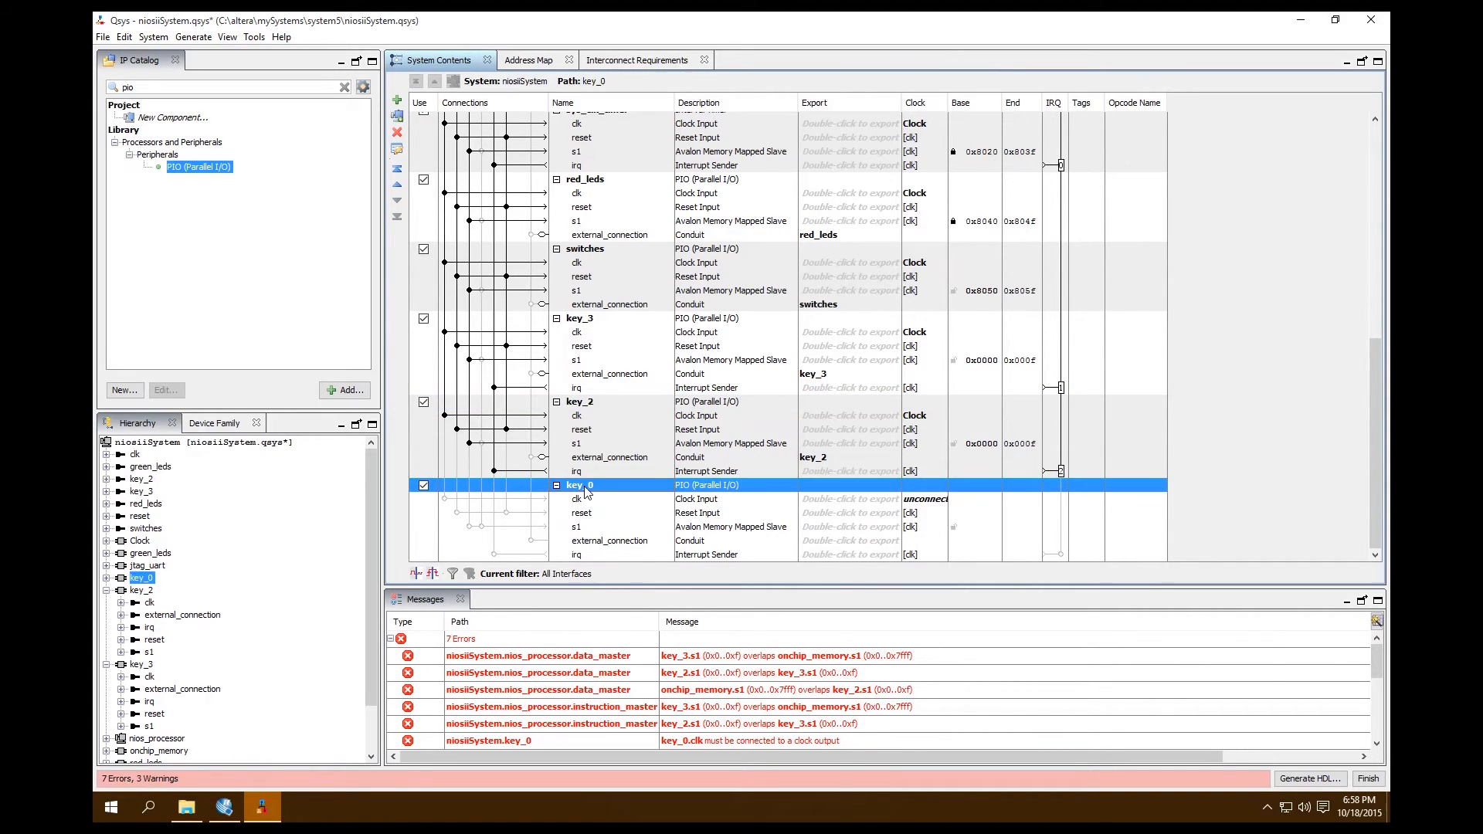
right_click(587, 493)
click(665, 493)
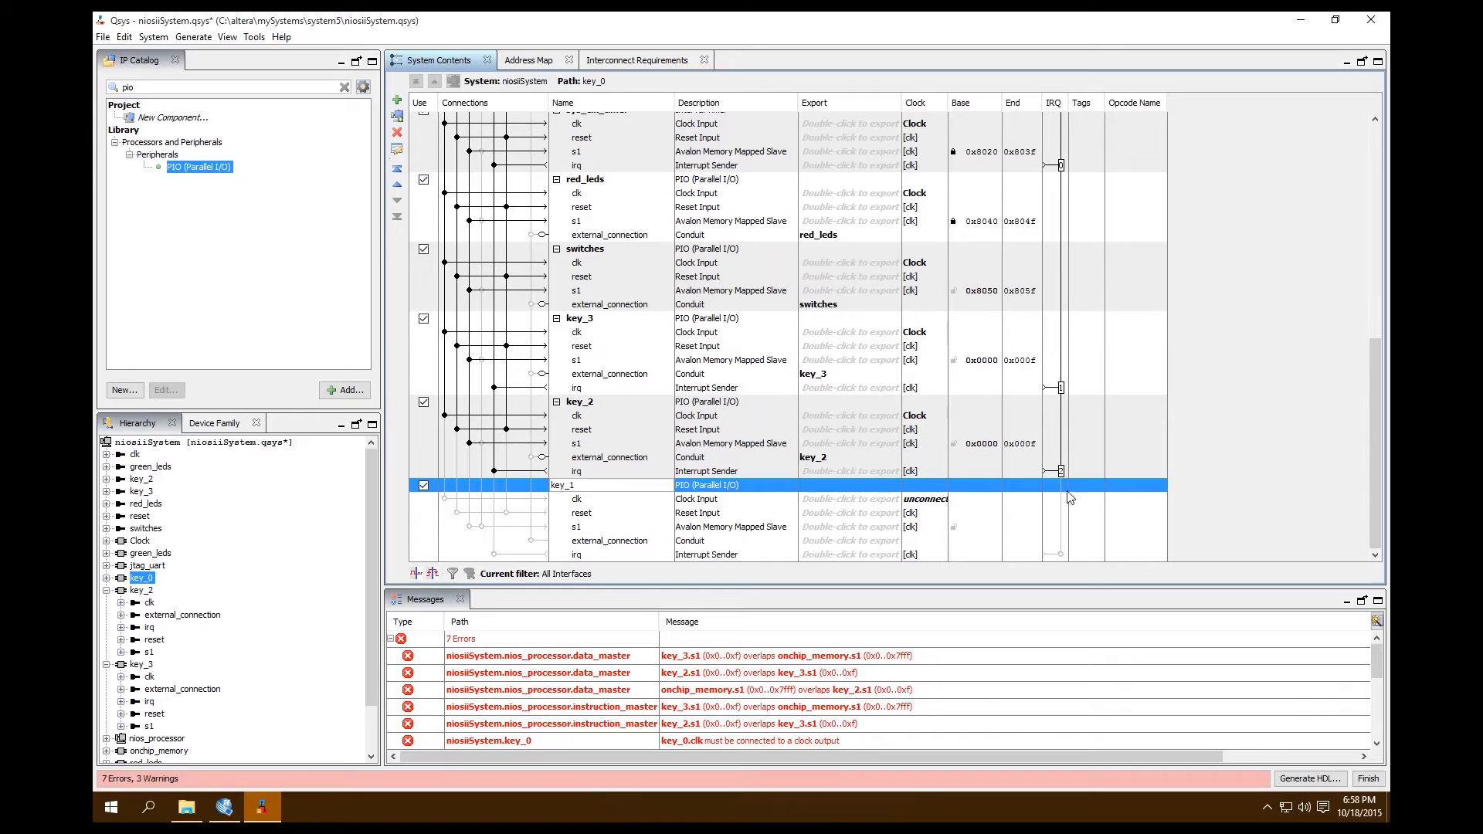
click(587, 502)
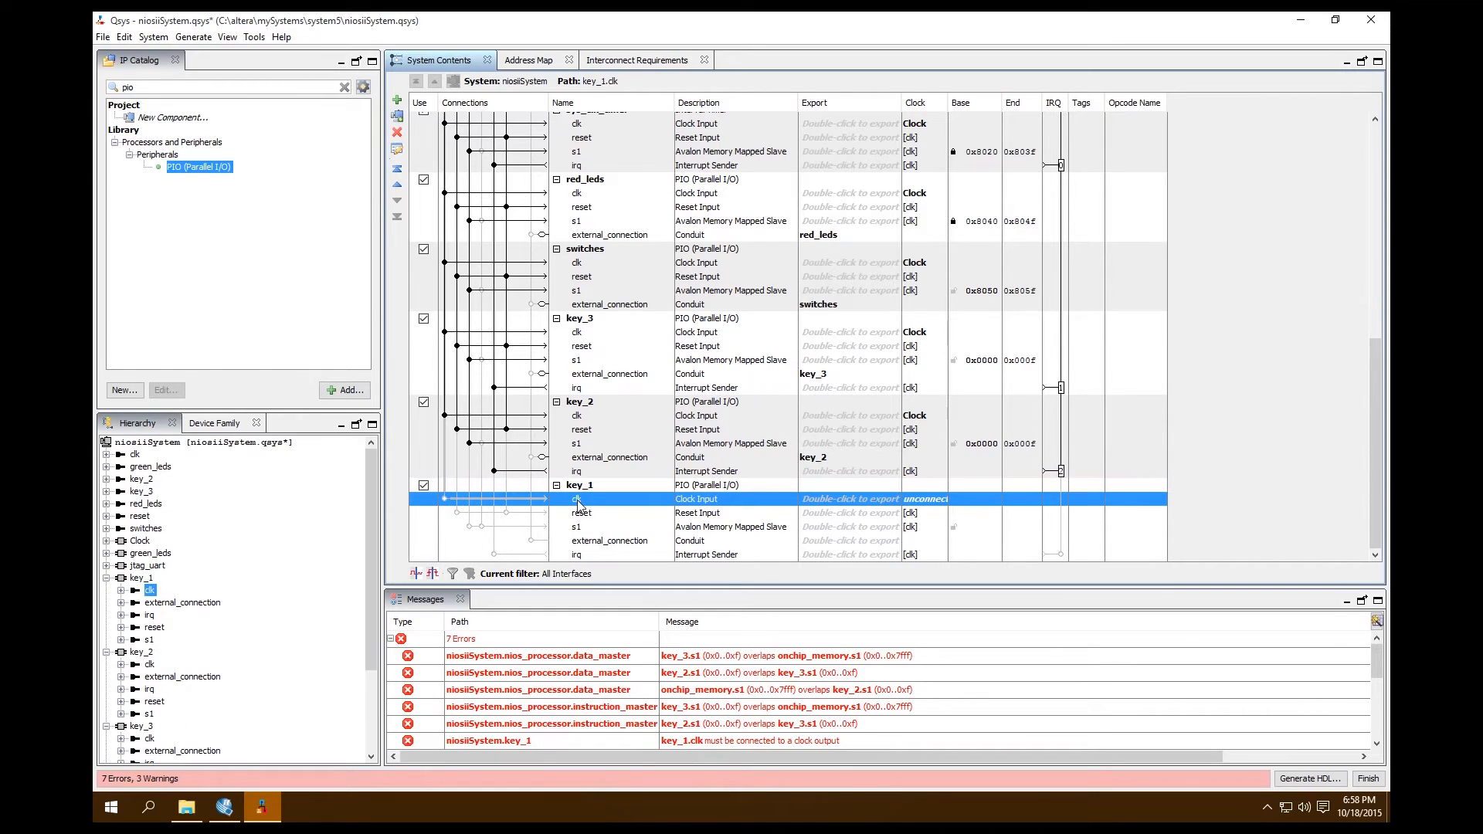
Connect key_1's clk to Clock.clk, its reset to Clock.clk_reset and nios_processor.debug_reset_request, and its s1 to the processor's data_master
click(444, 499)
click(468, 514)
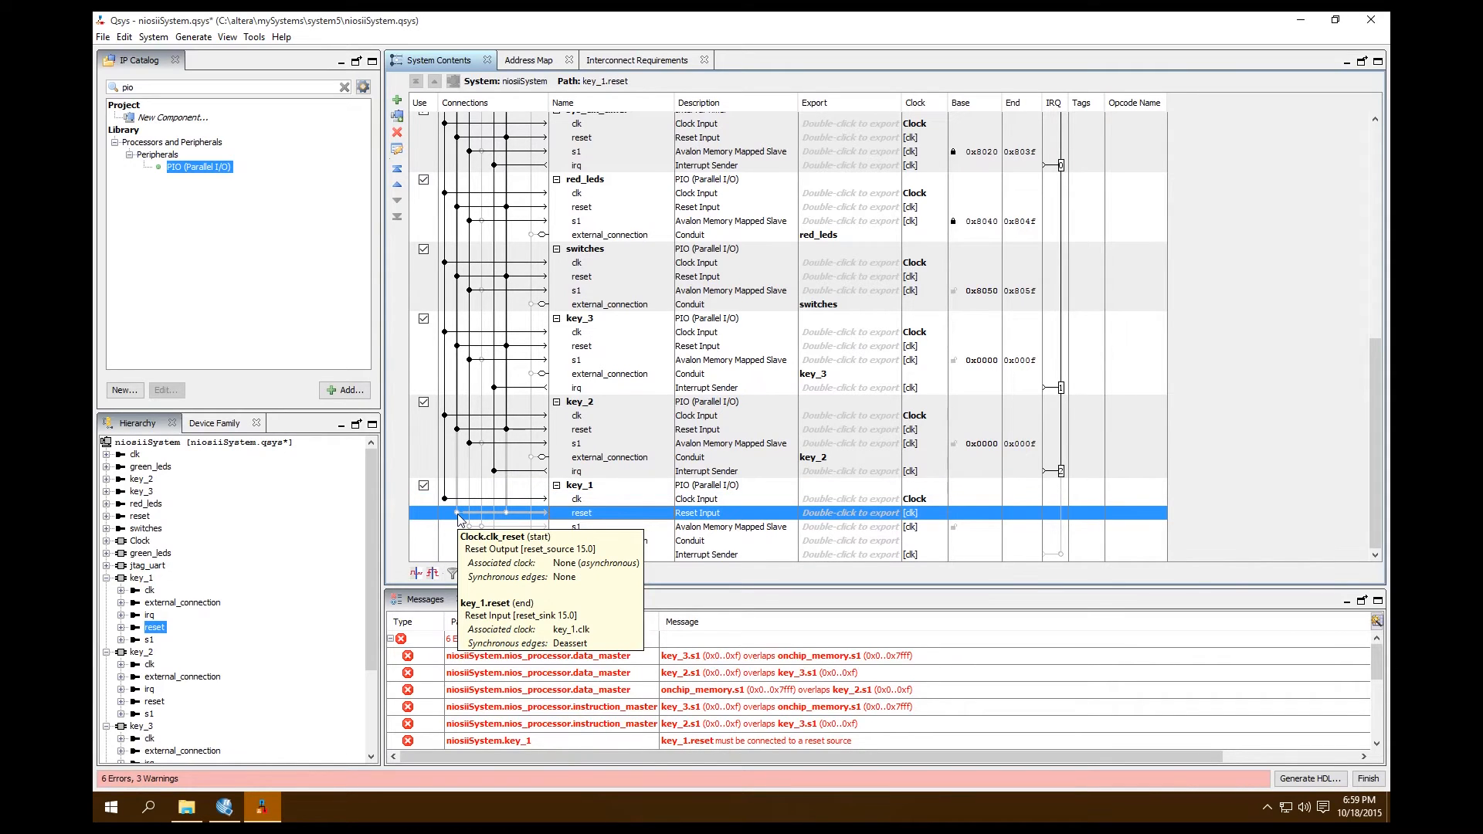
click(457, 513)
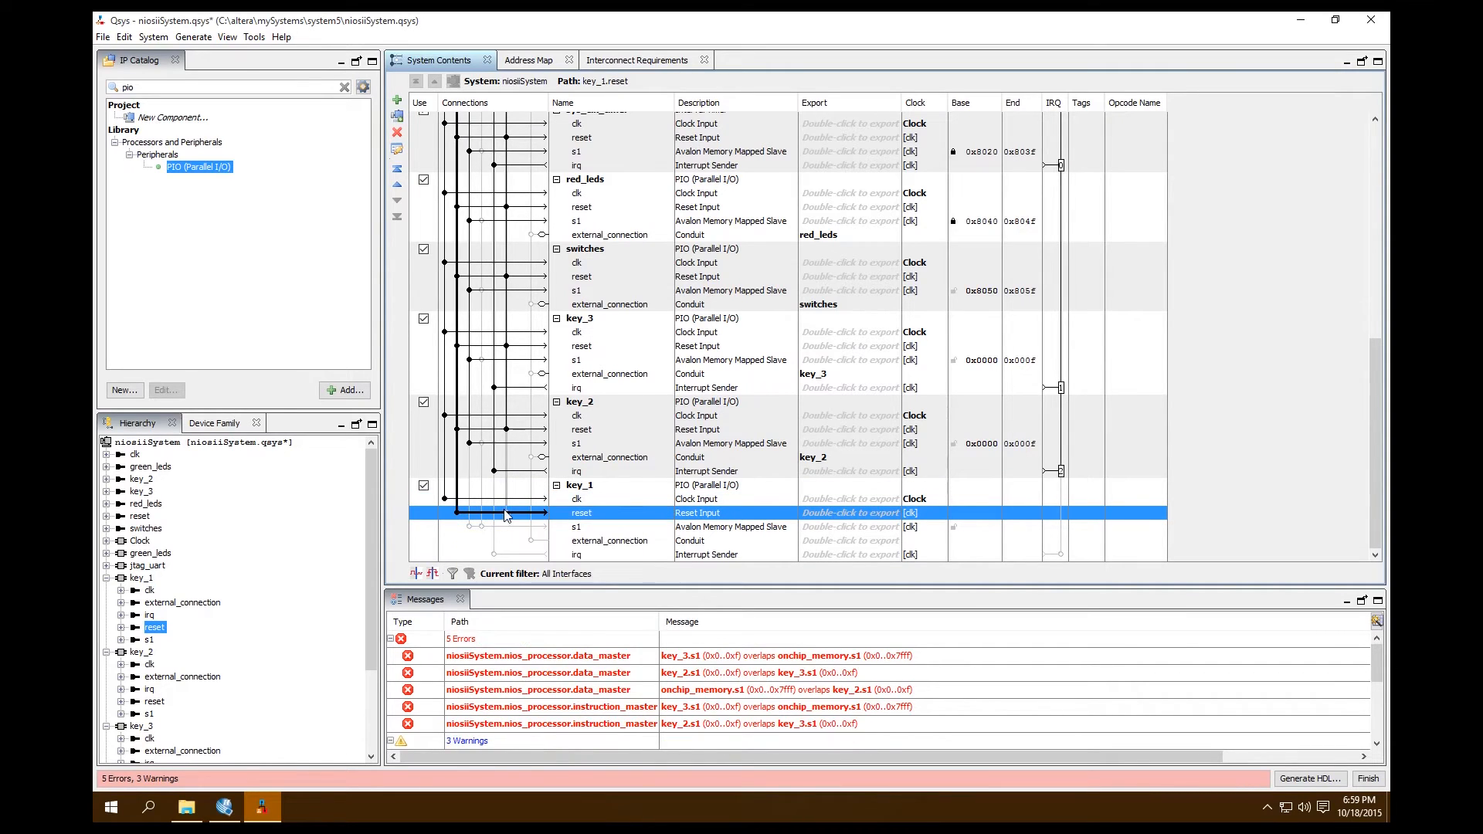
click(573, 531)
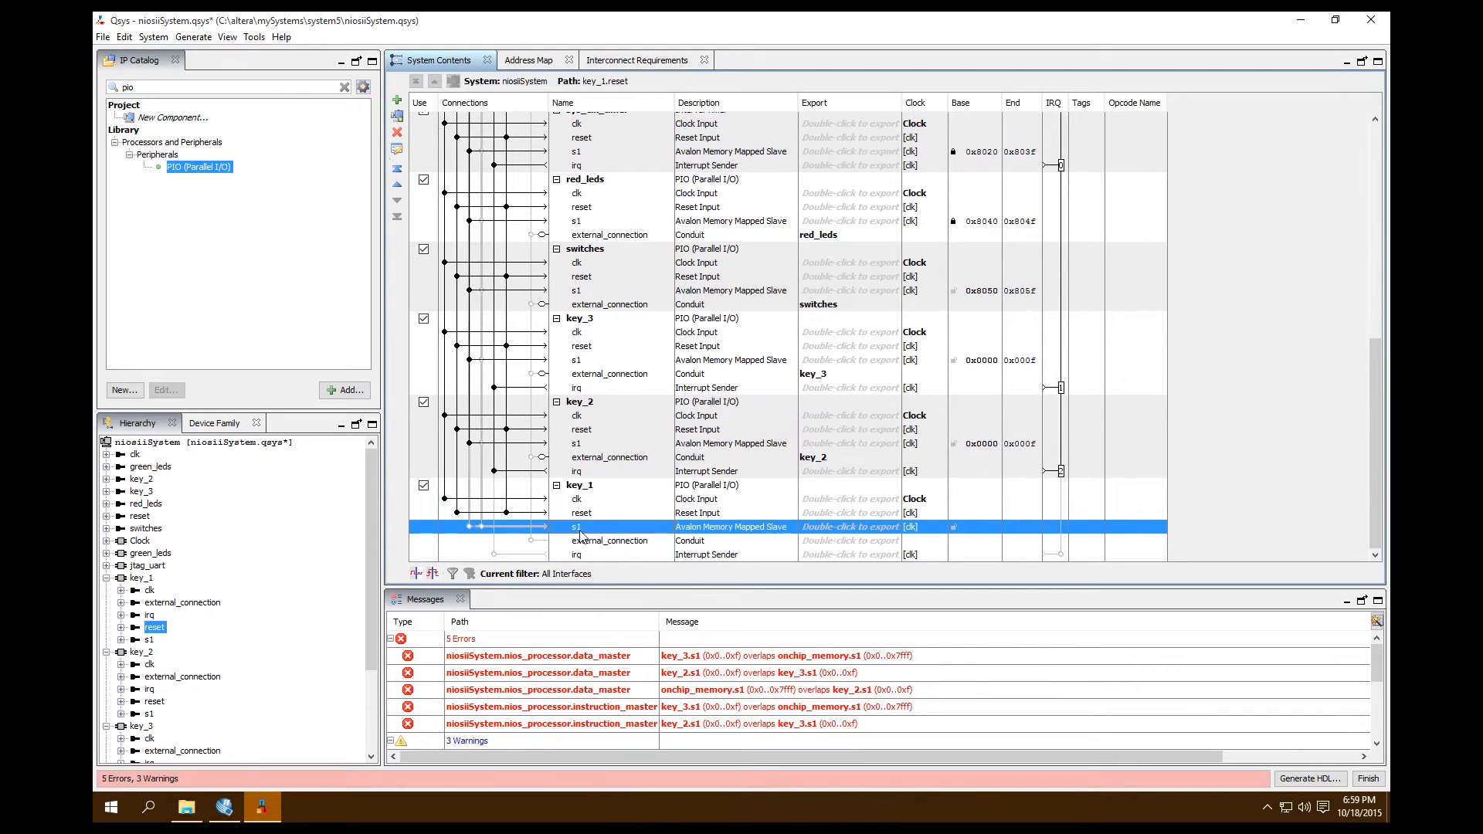
click(469, 527)
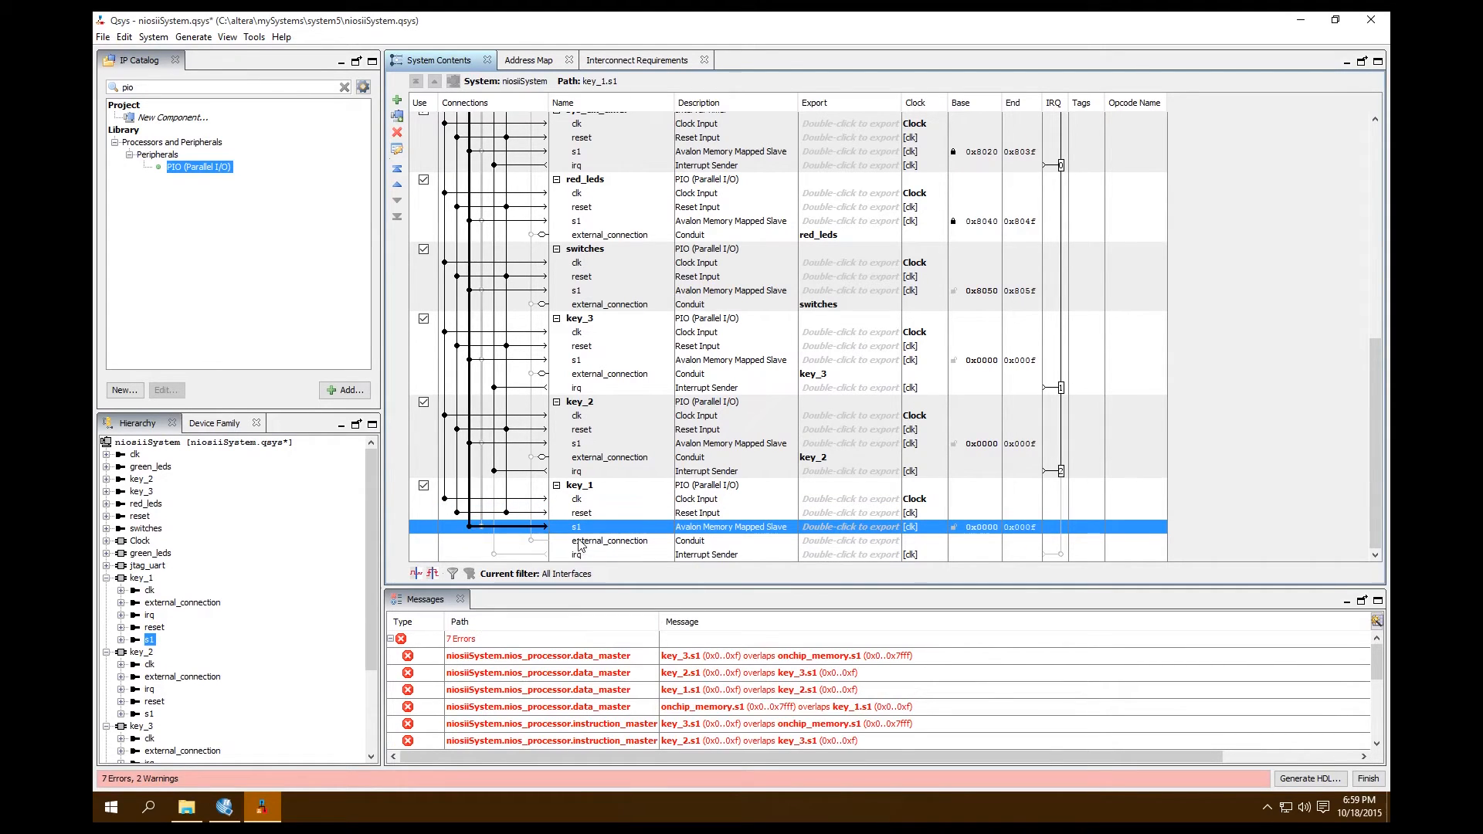
Export key_1's external_connection under the name key_1 and connect its irq to the nios_processor interrupt receiver
click(613, 544)
double_click(837, 542)
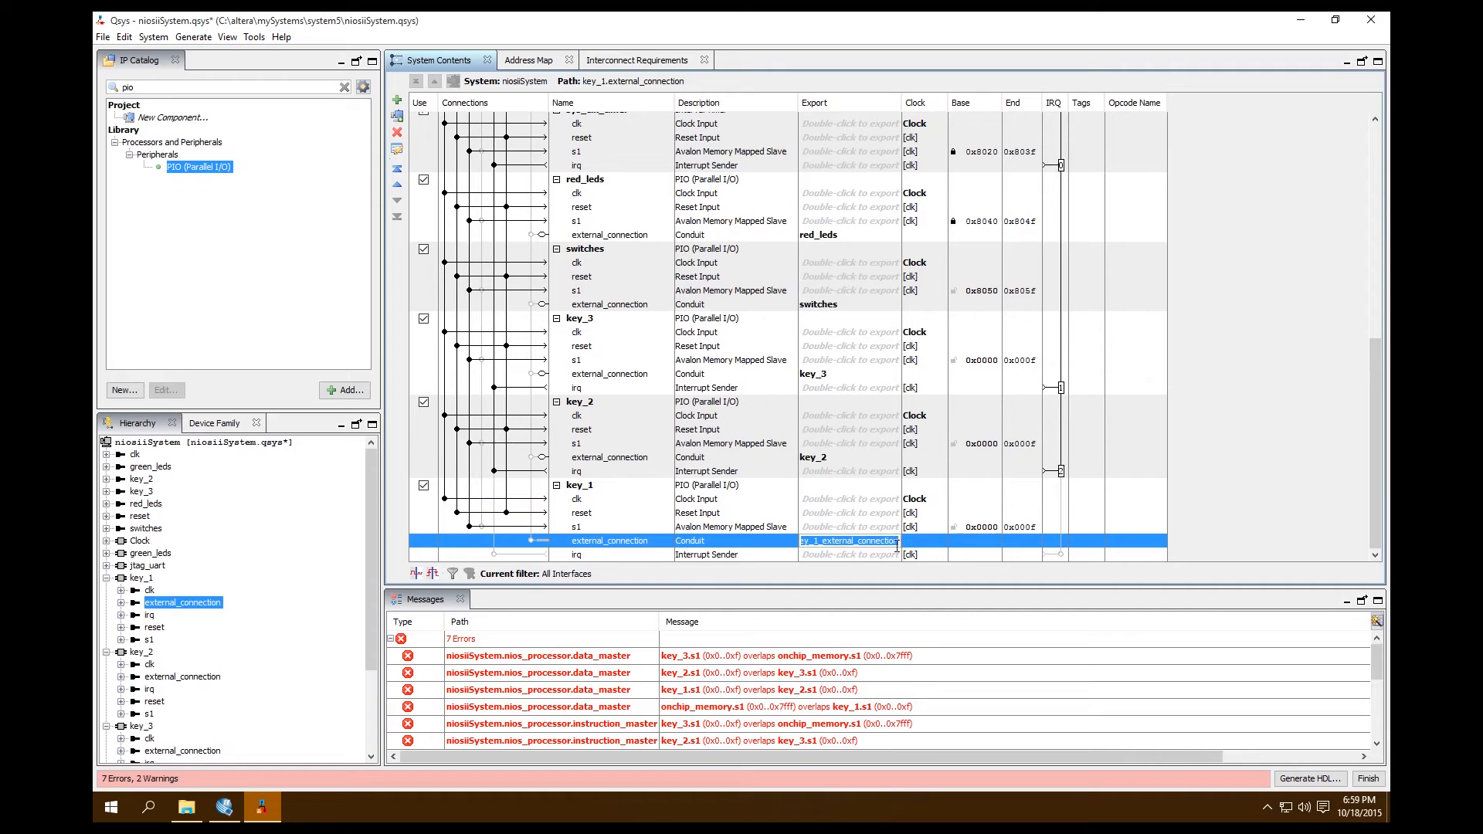
key(End)
key(BackSpace)
key(BackSpace)
key(BackSpace)
key(BackSpace)
key(BackSpace)
key(BackSpace)
key(BackSpace)
key(BackSpace)
key(BackSpace)
key(BackSpace)
key(BackSpace)
key(BackSpace)
key(BackSpace)
key(BackSpace)
key(BackSpace)
key(BackSpace)
key(BackSpace)
key(BackSpace)
key(BackSpace)
key(BackSpace)
click(999, 553)
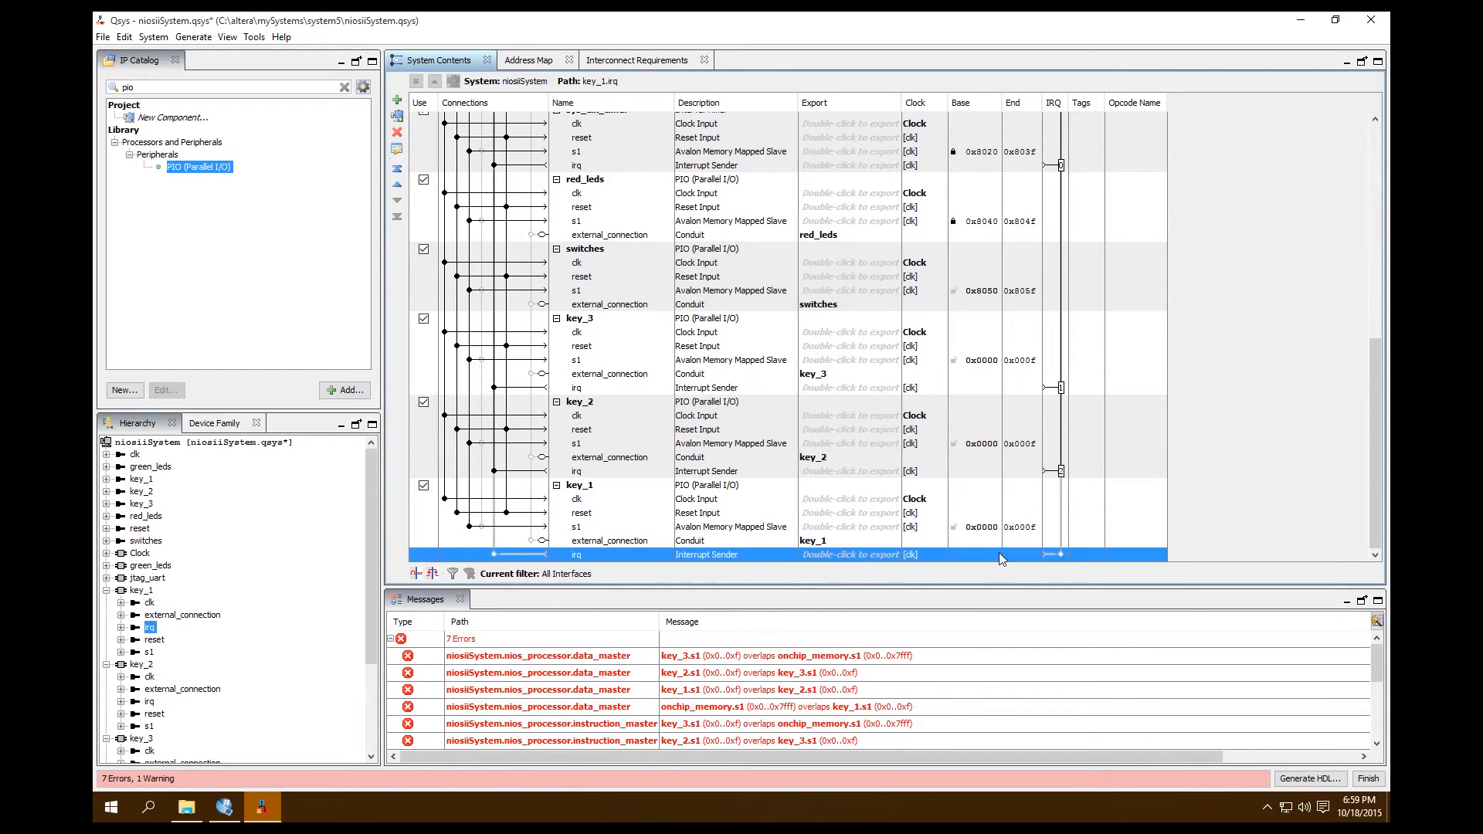
click(1061, 554)
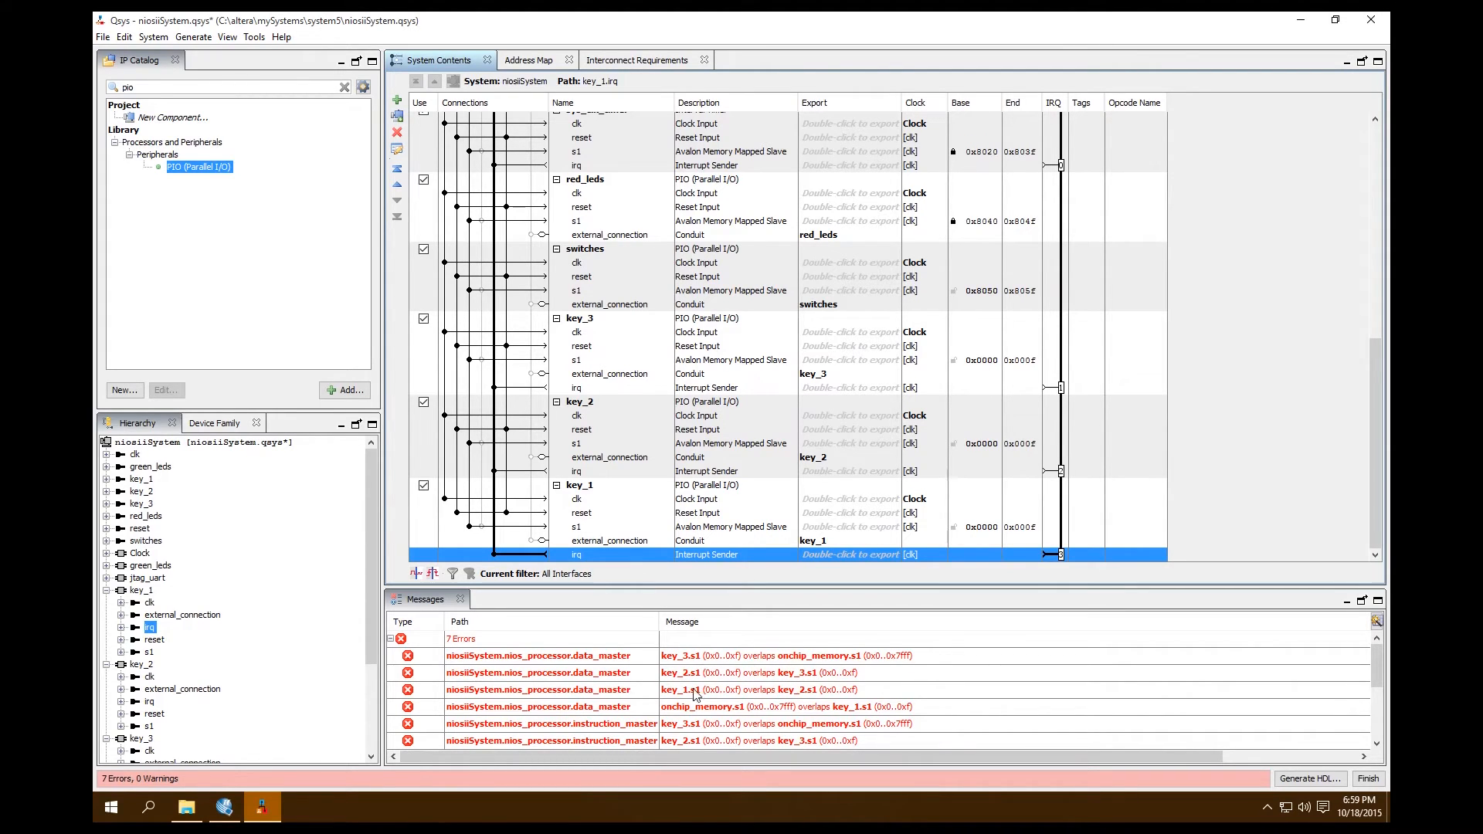
Lock the base address of the switches s1 slave and automatically assign base addresses for the system
mouse_move(1373, 668)
mouse_down()
mouse_move(1370, 684)
mouse_move(1379, 655)
mouse_up()
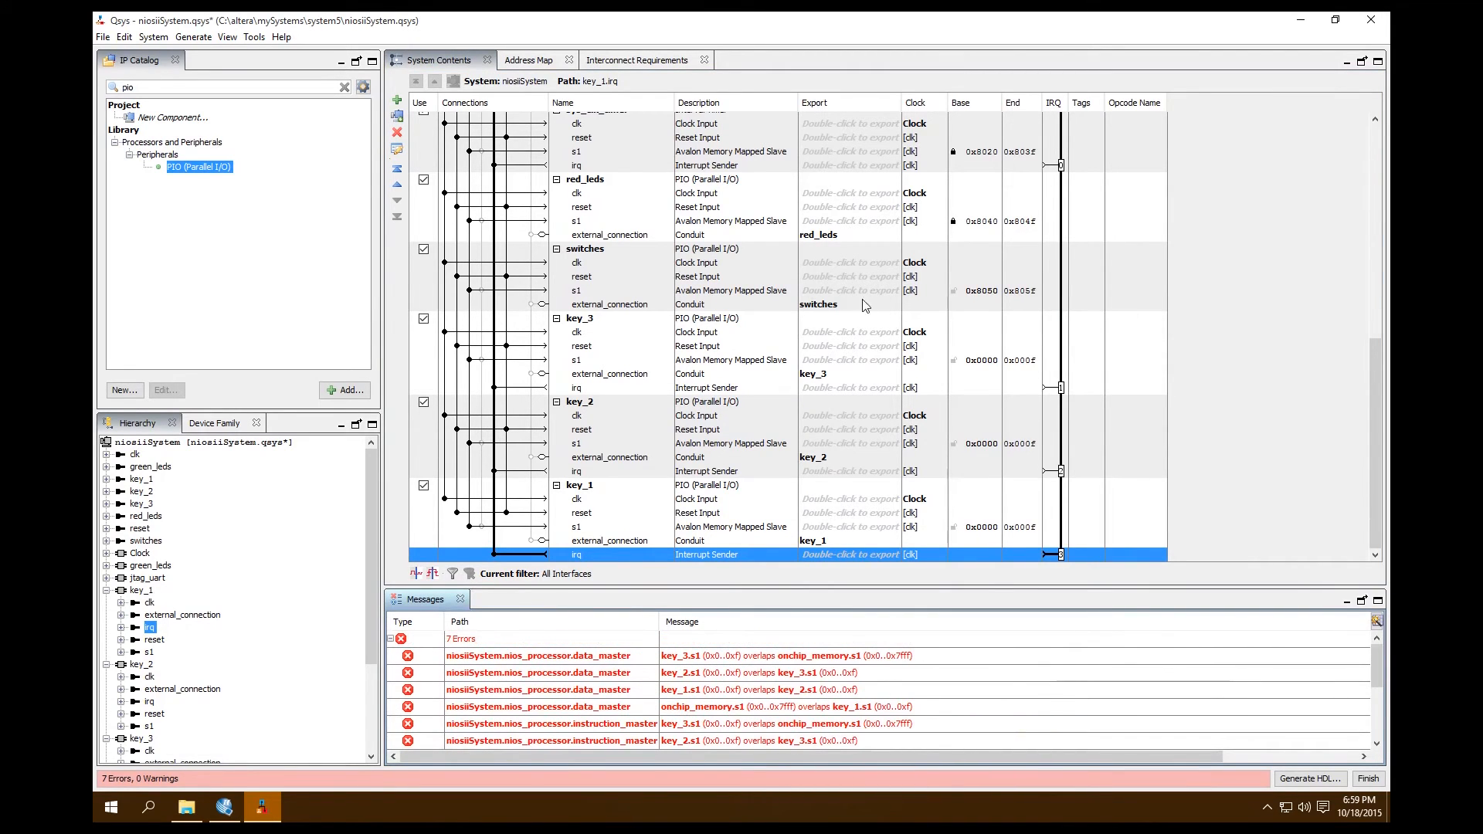
click(955, 295)
click(954, 295)
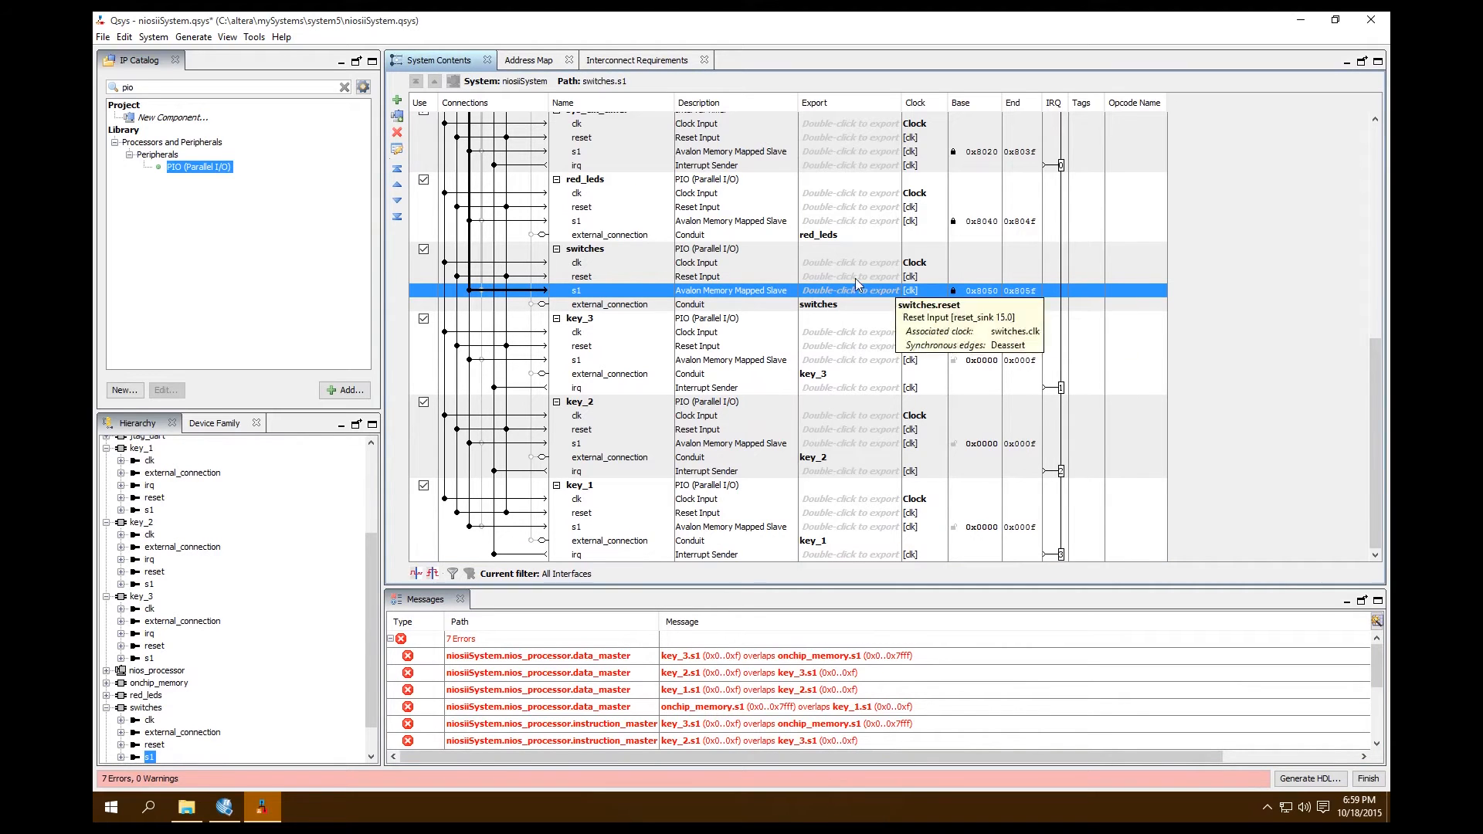
click(157, 39)
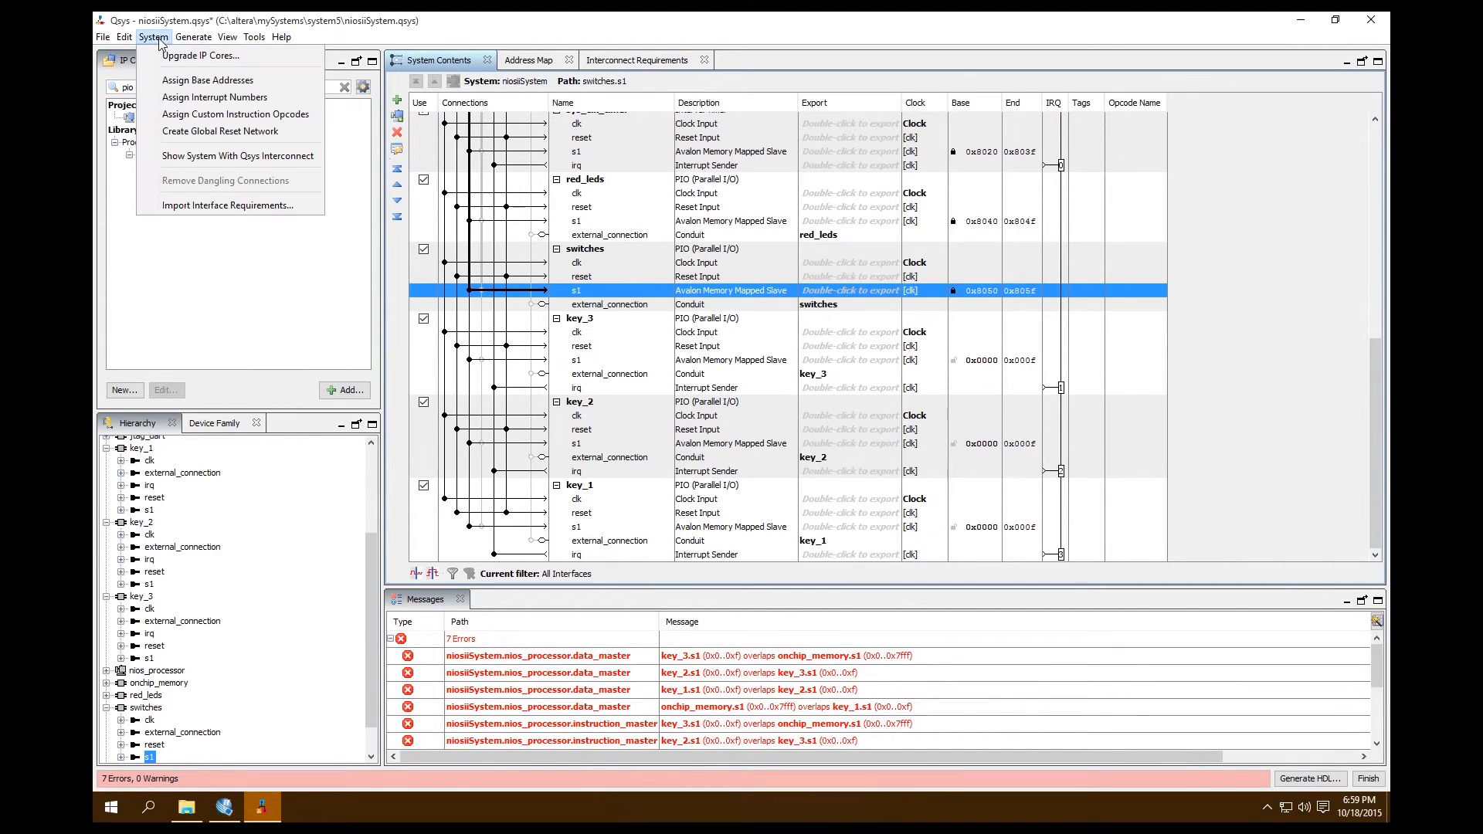
click(166, 81)
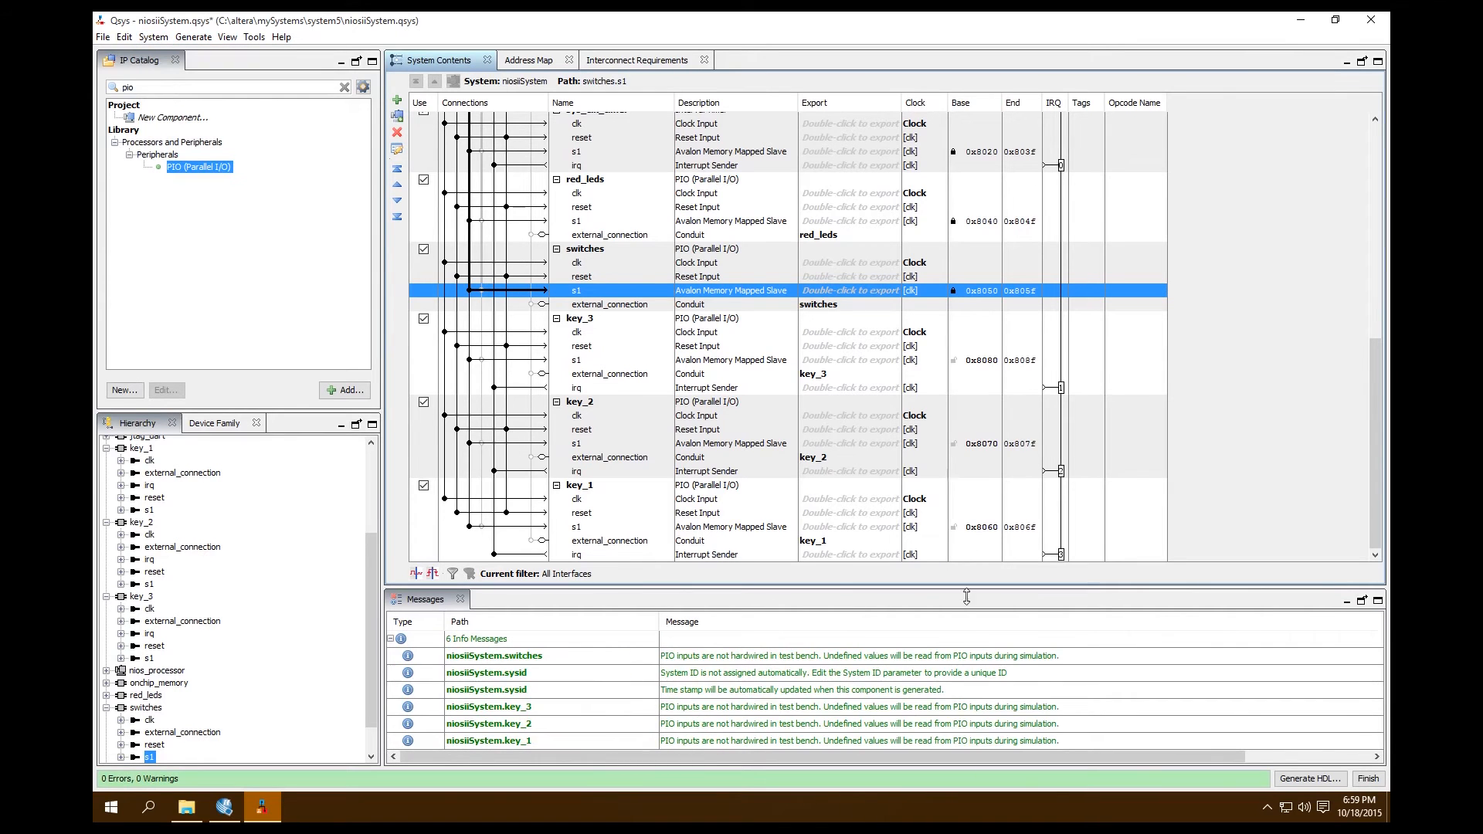
Lock the base addresses of the s1 slaves of key_3, key_2 and key_1
click(954, 361)
click(953, 443)
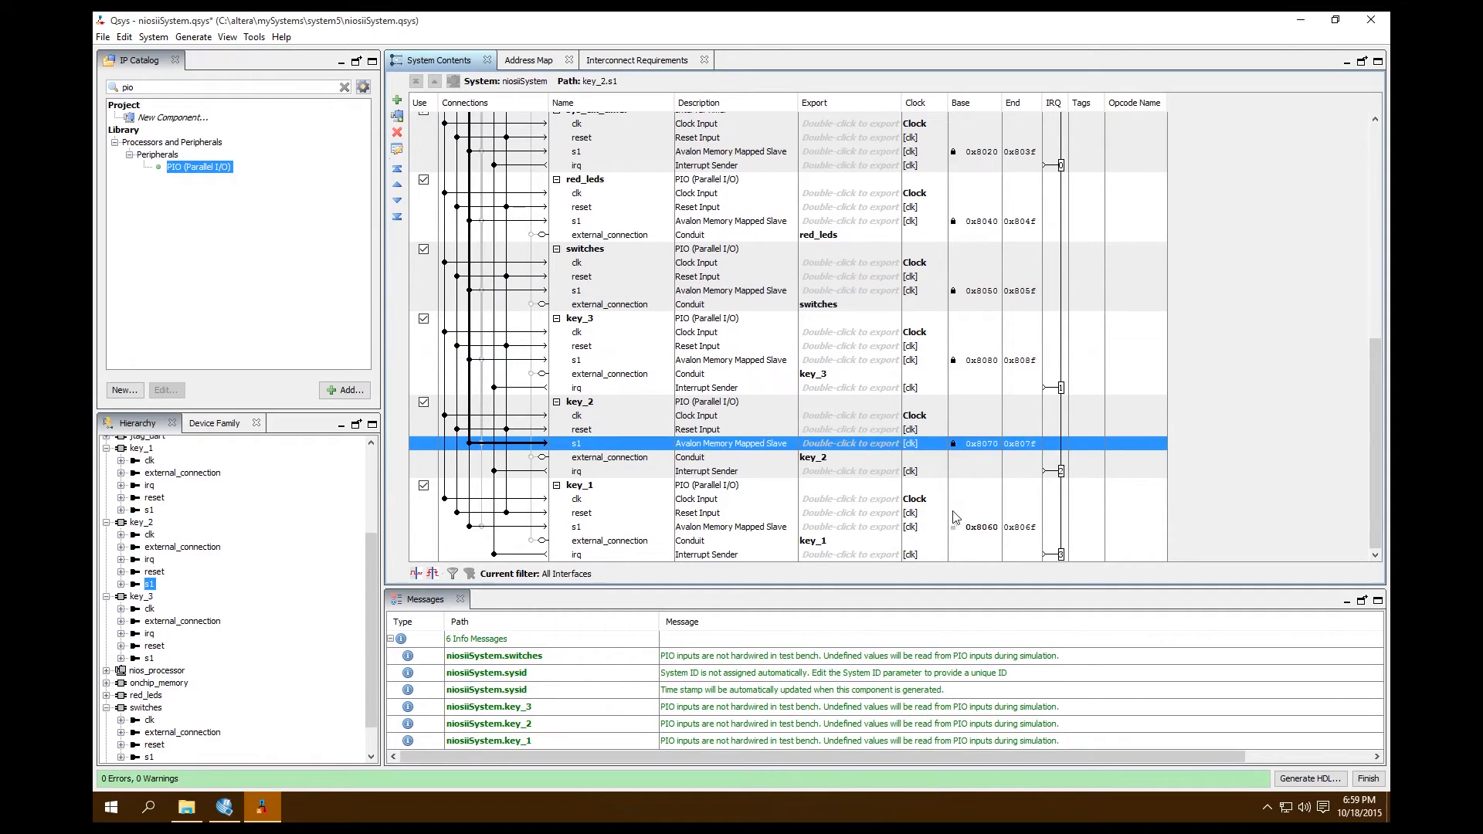
click(954, 528)
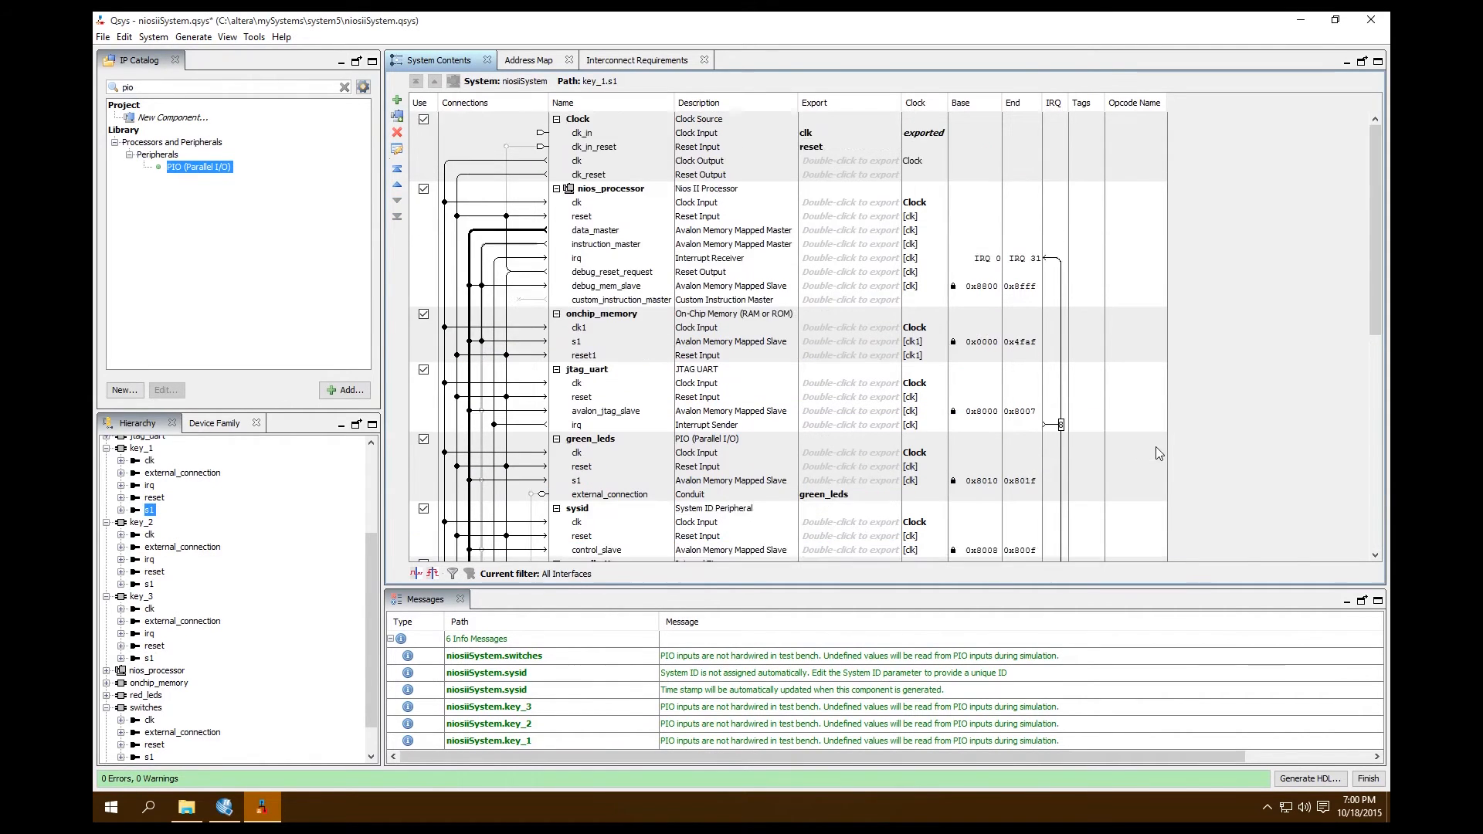
scroll(1155, 447, down, 10)
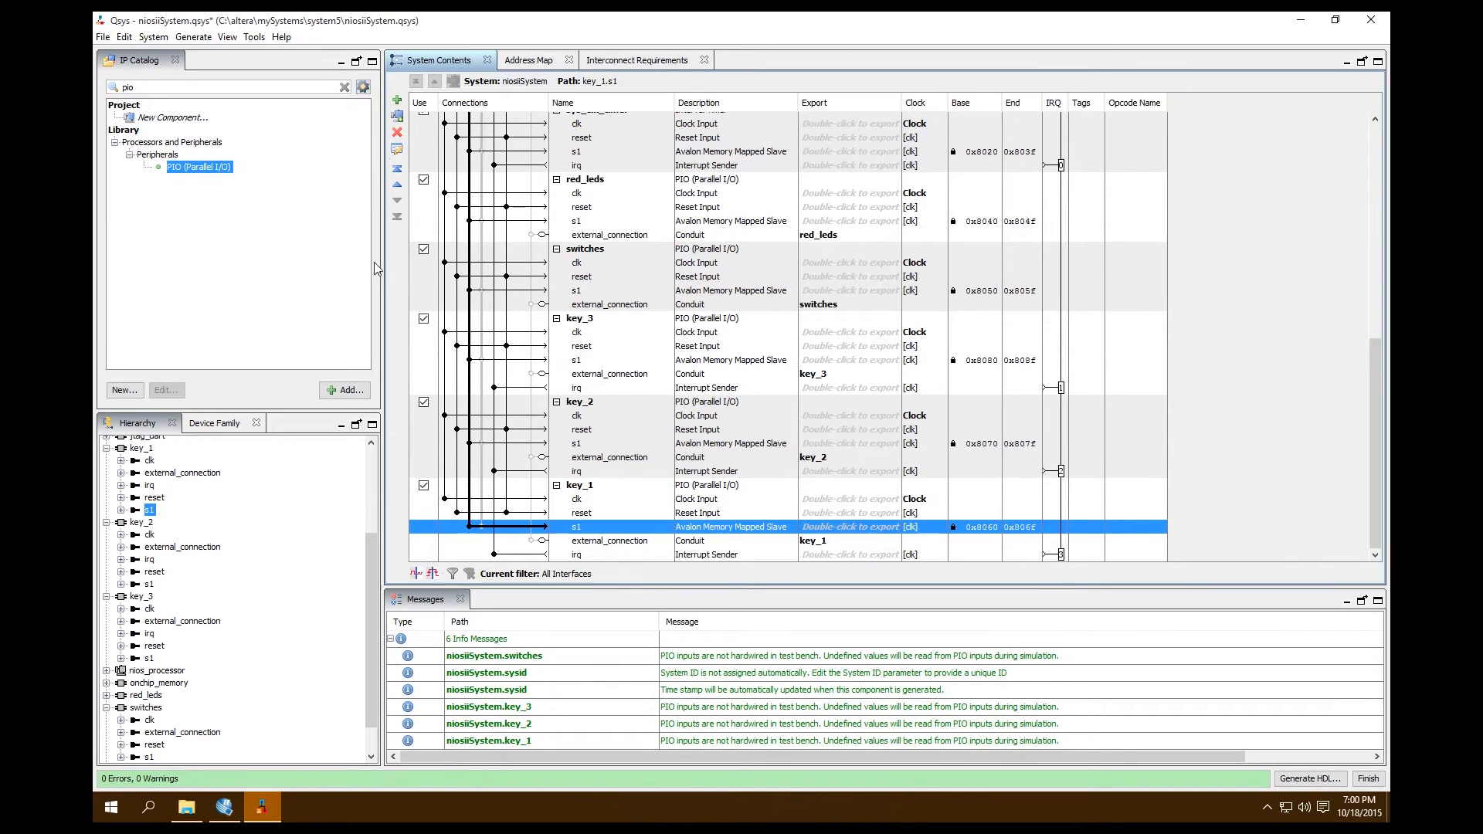
Generate the system's Verilog HDL files for synthesis together with the block symbol file, and close the completed generation report
click(193, 37)
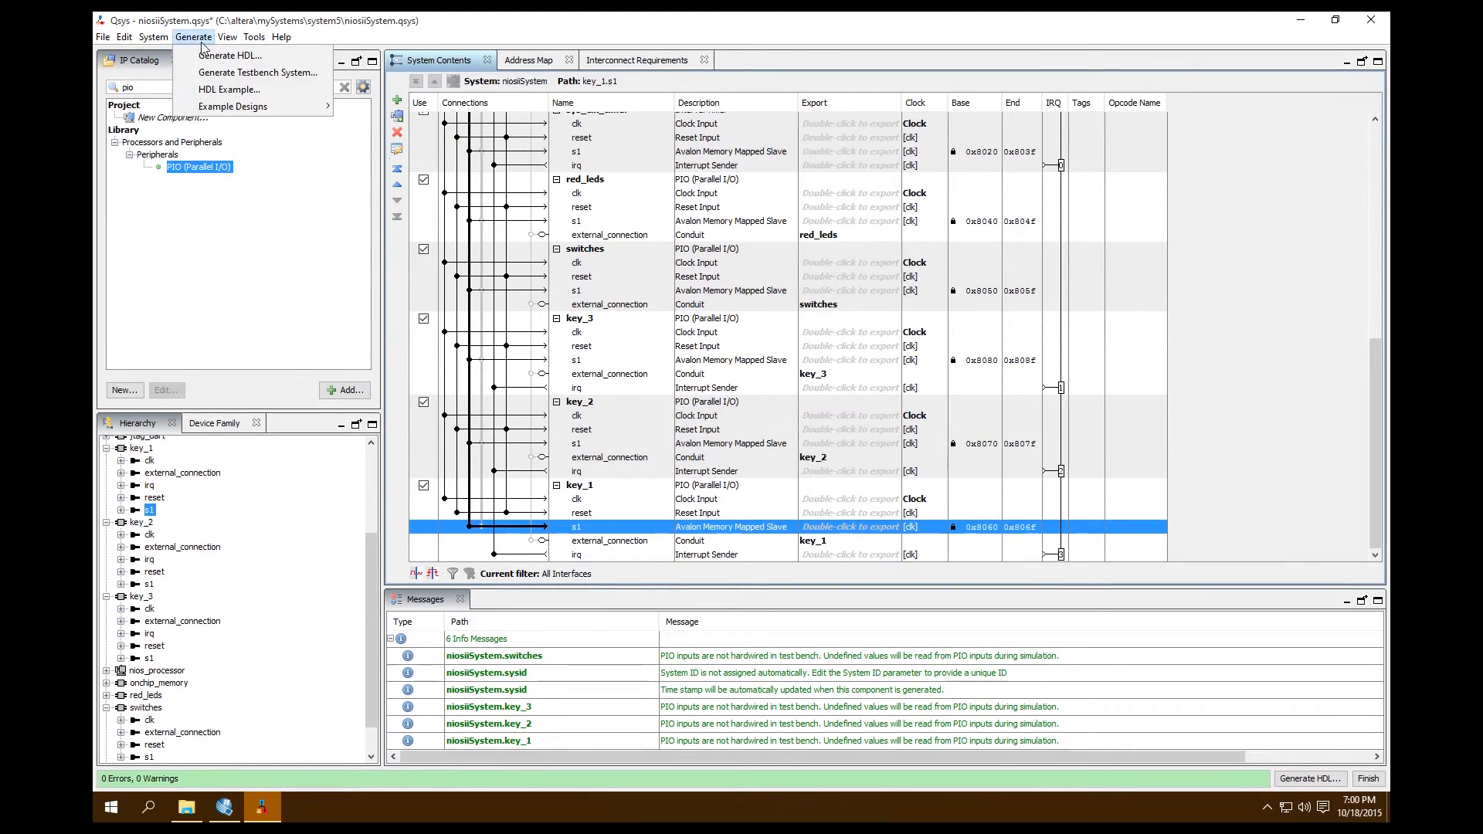
click(216, 58)
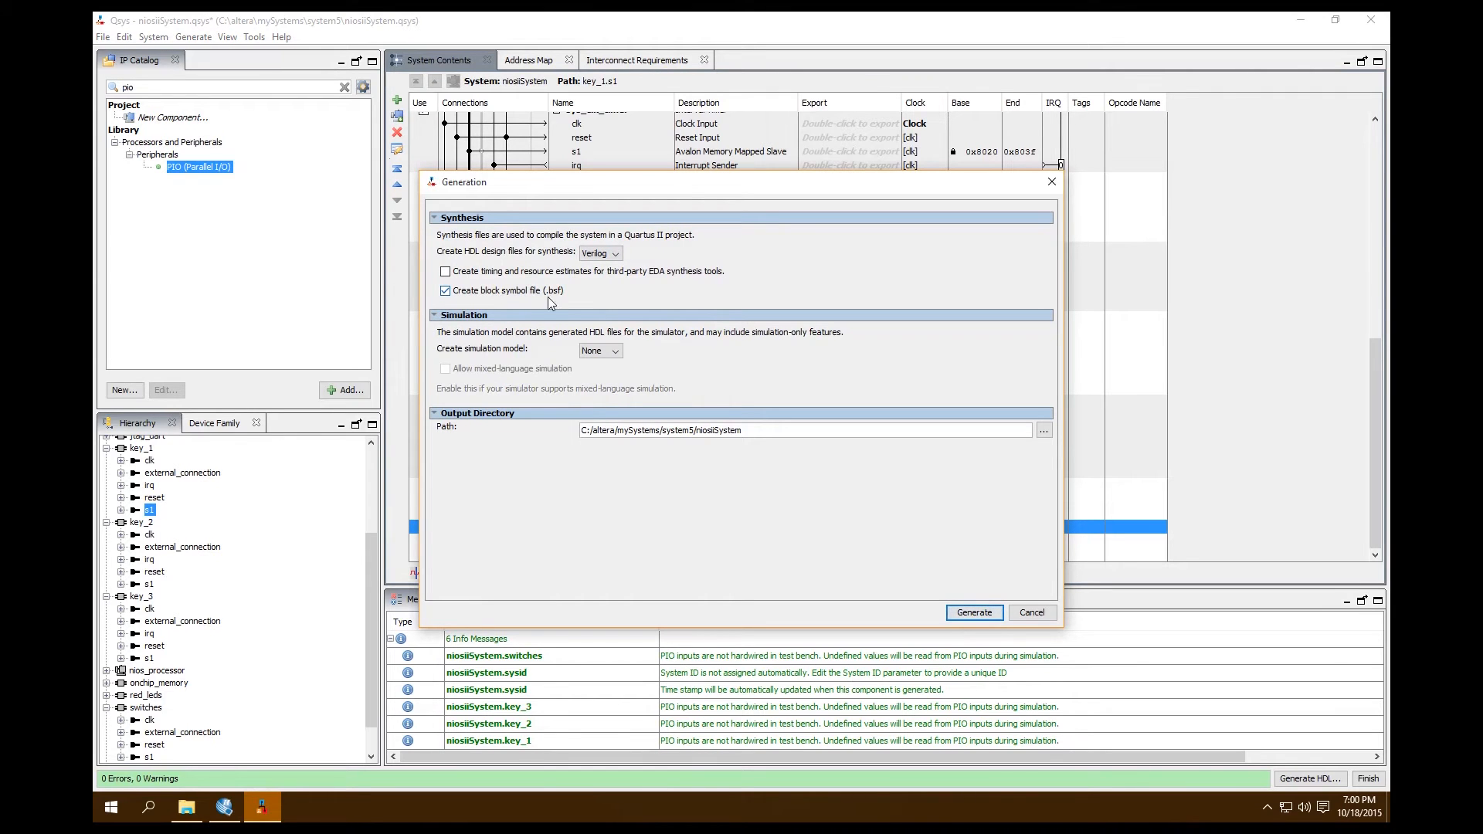
click(994, 616)
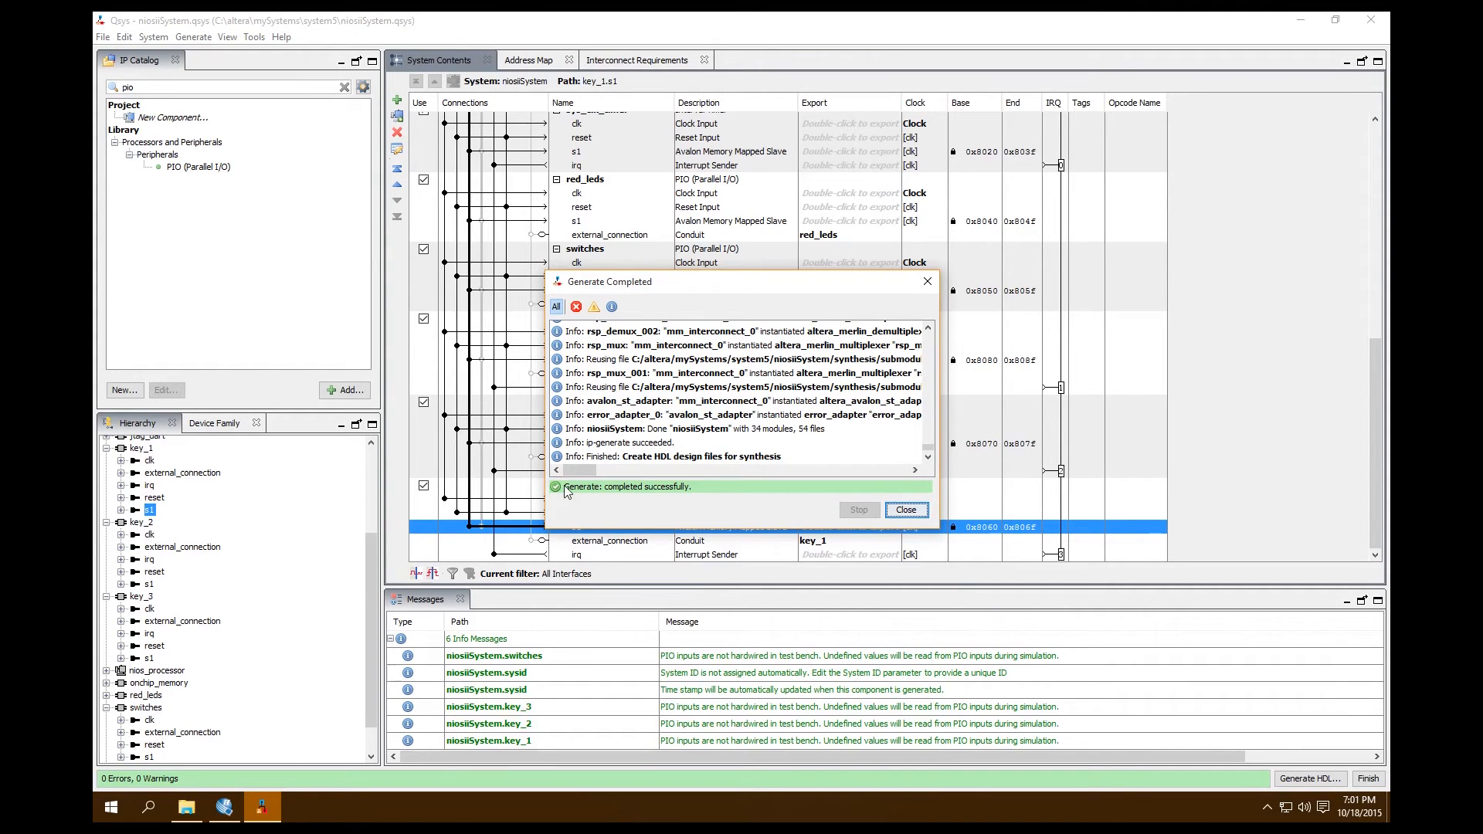
click(907, 510)
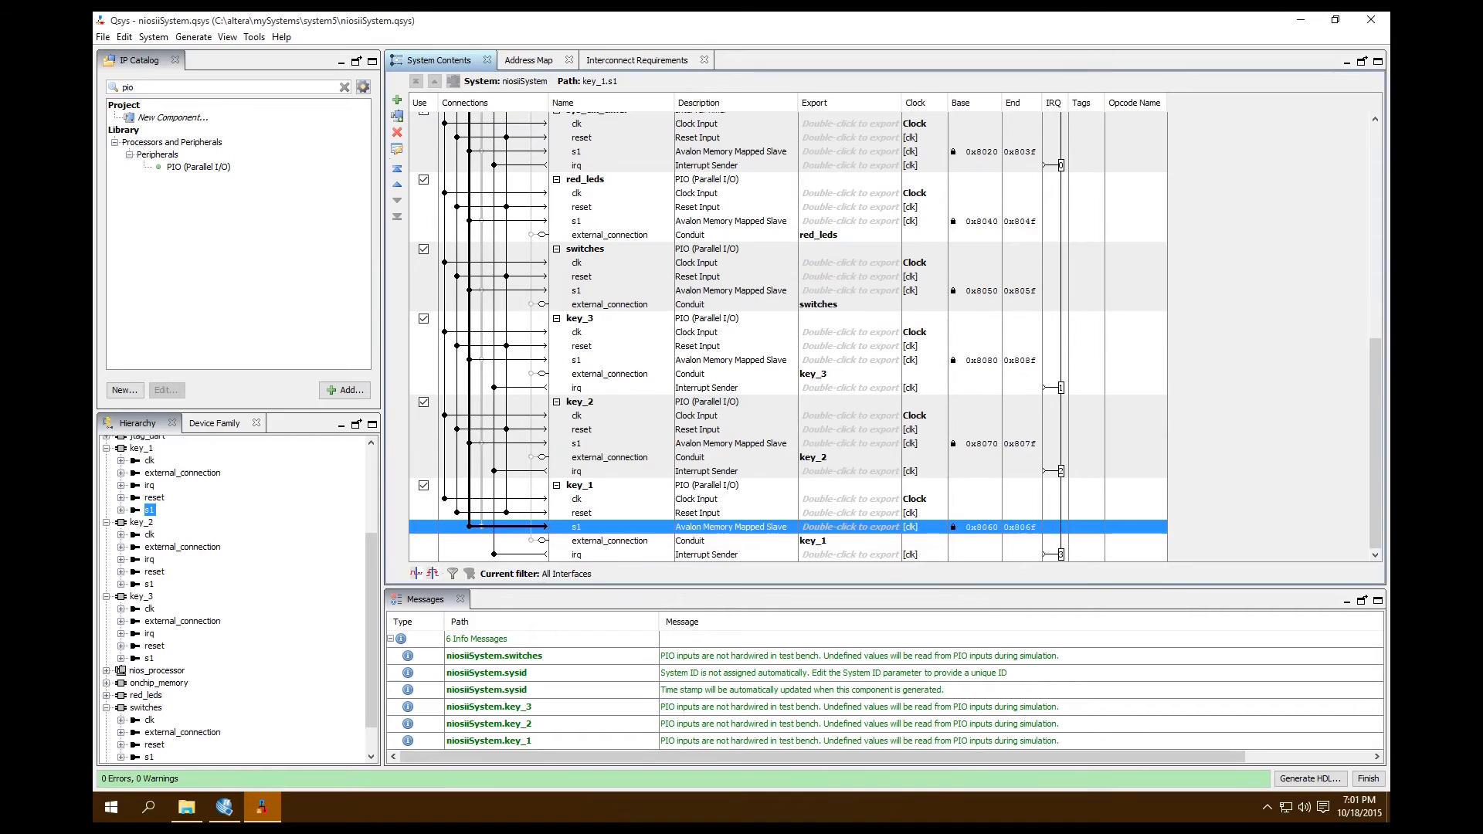
Switch to Quartus II and delete the existing Nios II system block from the NiosII.bdf schematic
click(1301, 20)
click(913, 402)
key(Delete)
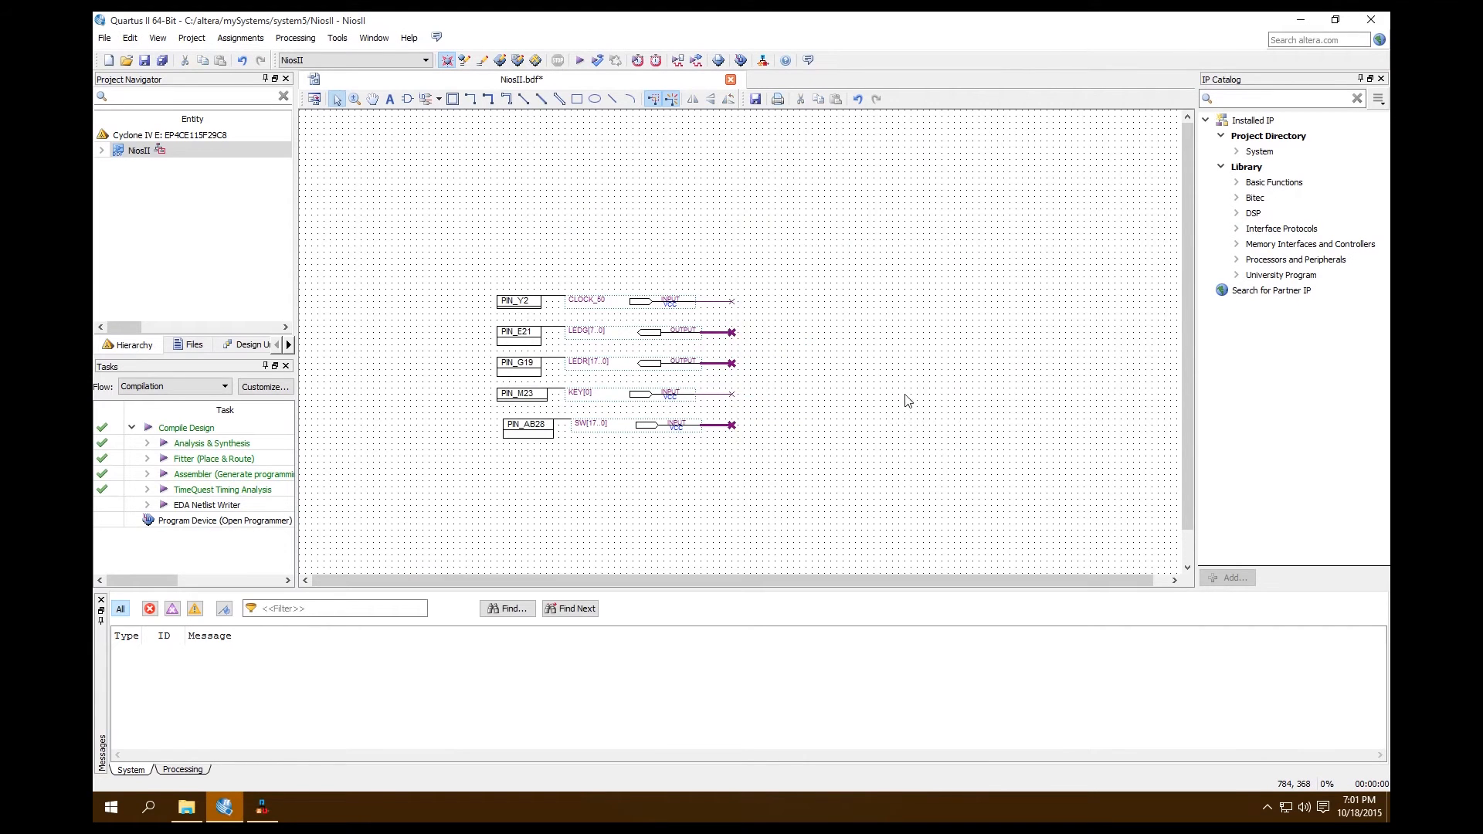
Load the regenerated niosiiSystem symbol file from the project's niosiiSystem folder for insertion into the schematic
right_click(872, 428)
click(791, 473)
double_click(810, 485)
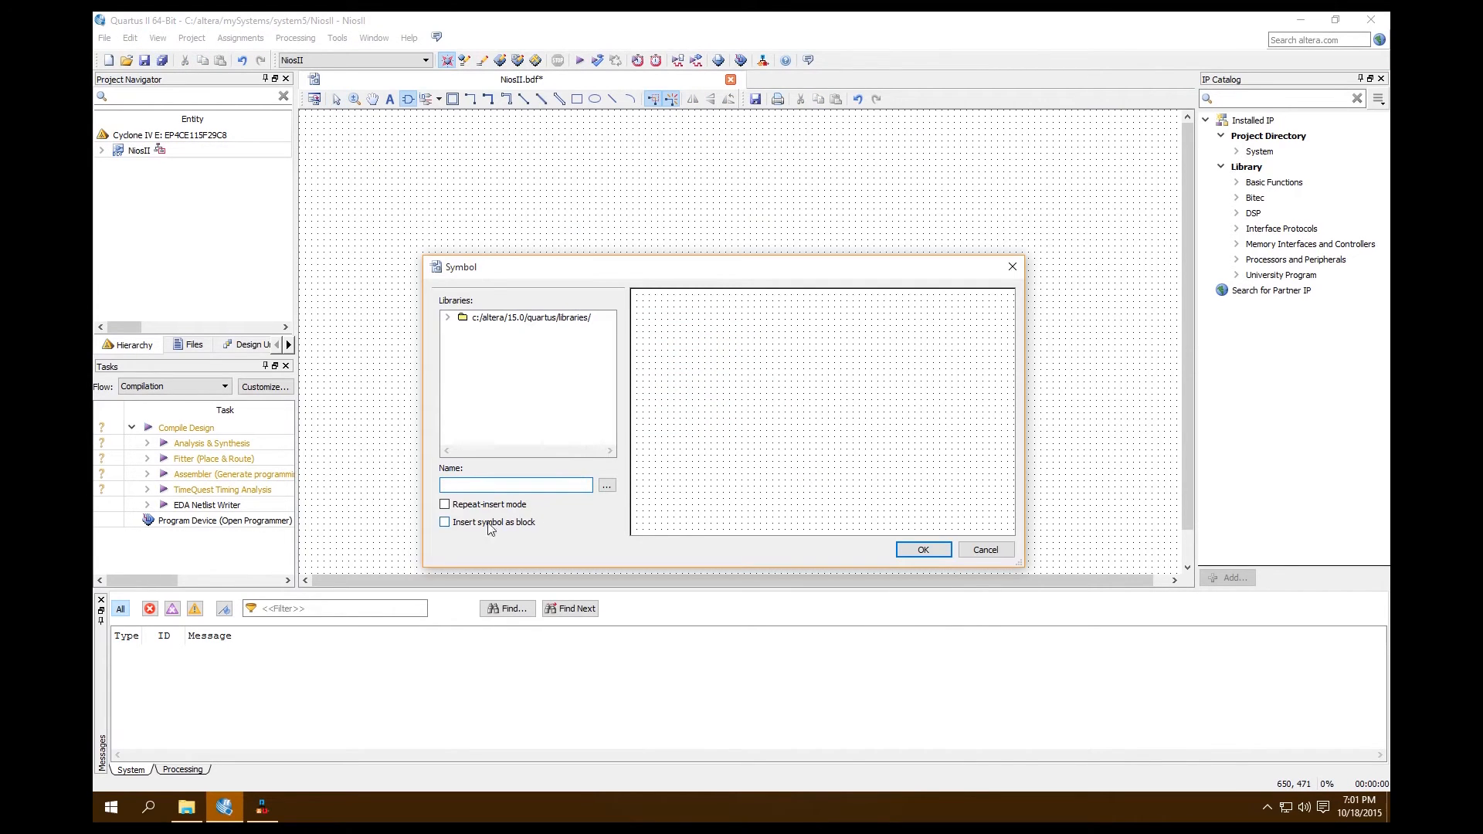
click(607, 485)
click(893, 282)
click(894, 282)
double_click(614, 362)
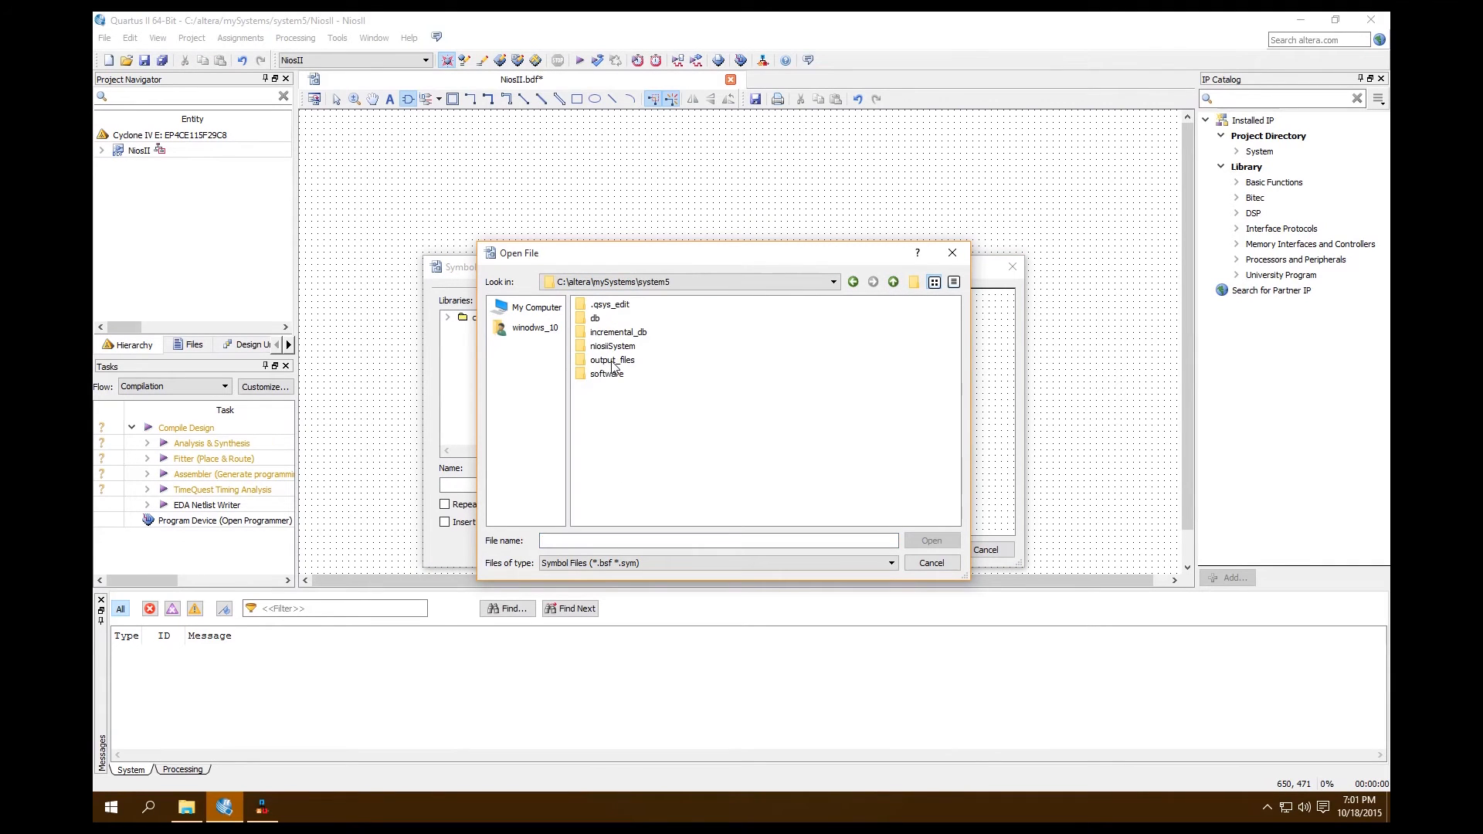
double_click(612, 346)
click(637, 319)
click(938, 538)
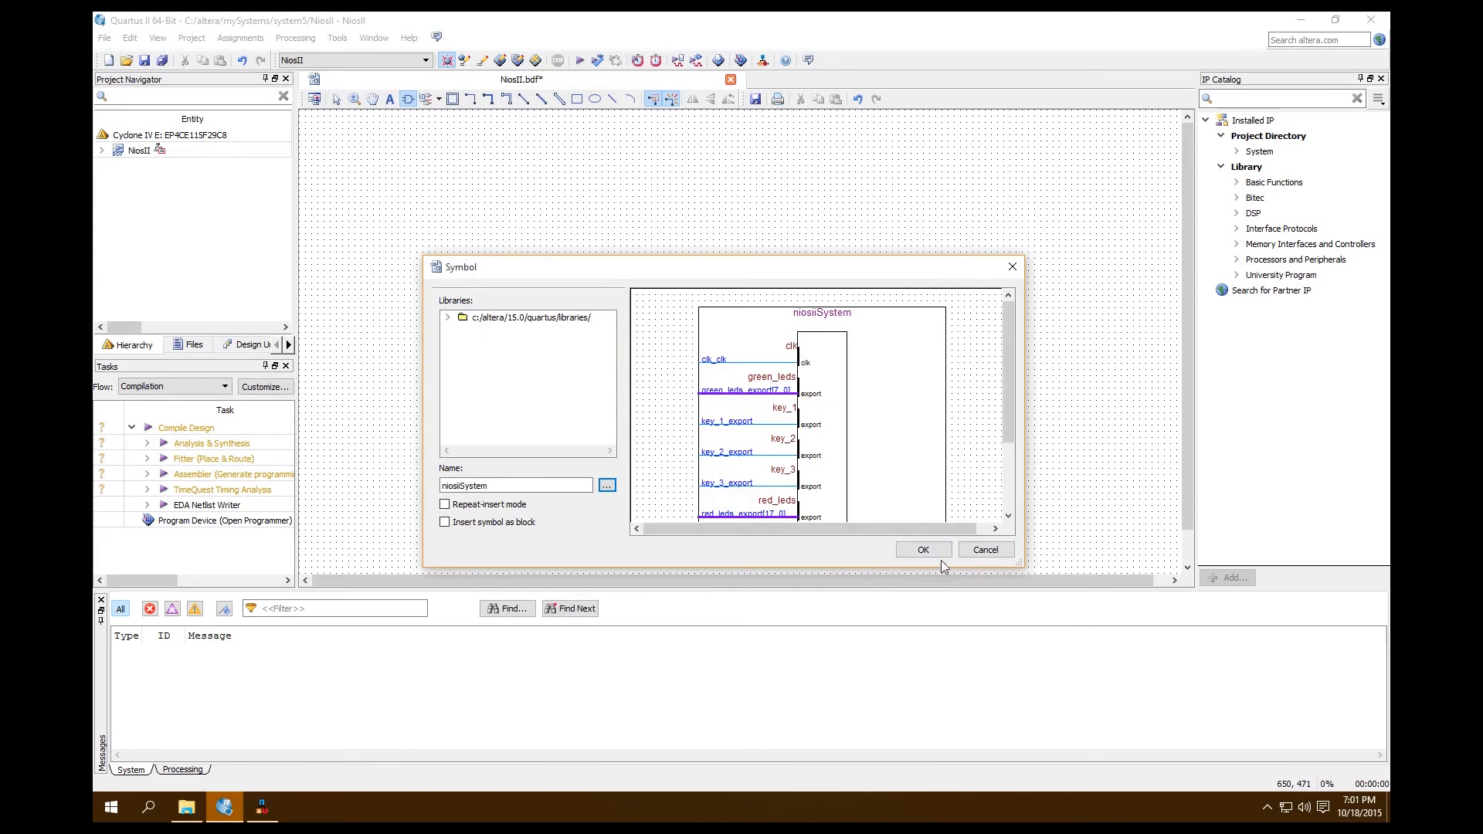
Review the symbol's ports in the preview and place the niosiiSystem block against the open ends of the pin wires
drag(1008, 398, 986, 473)
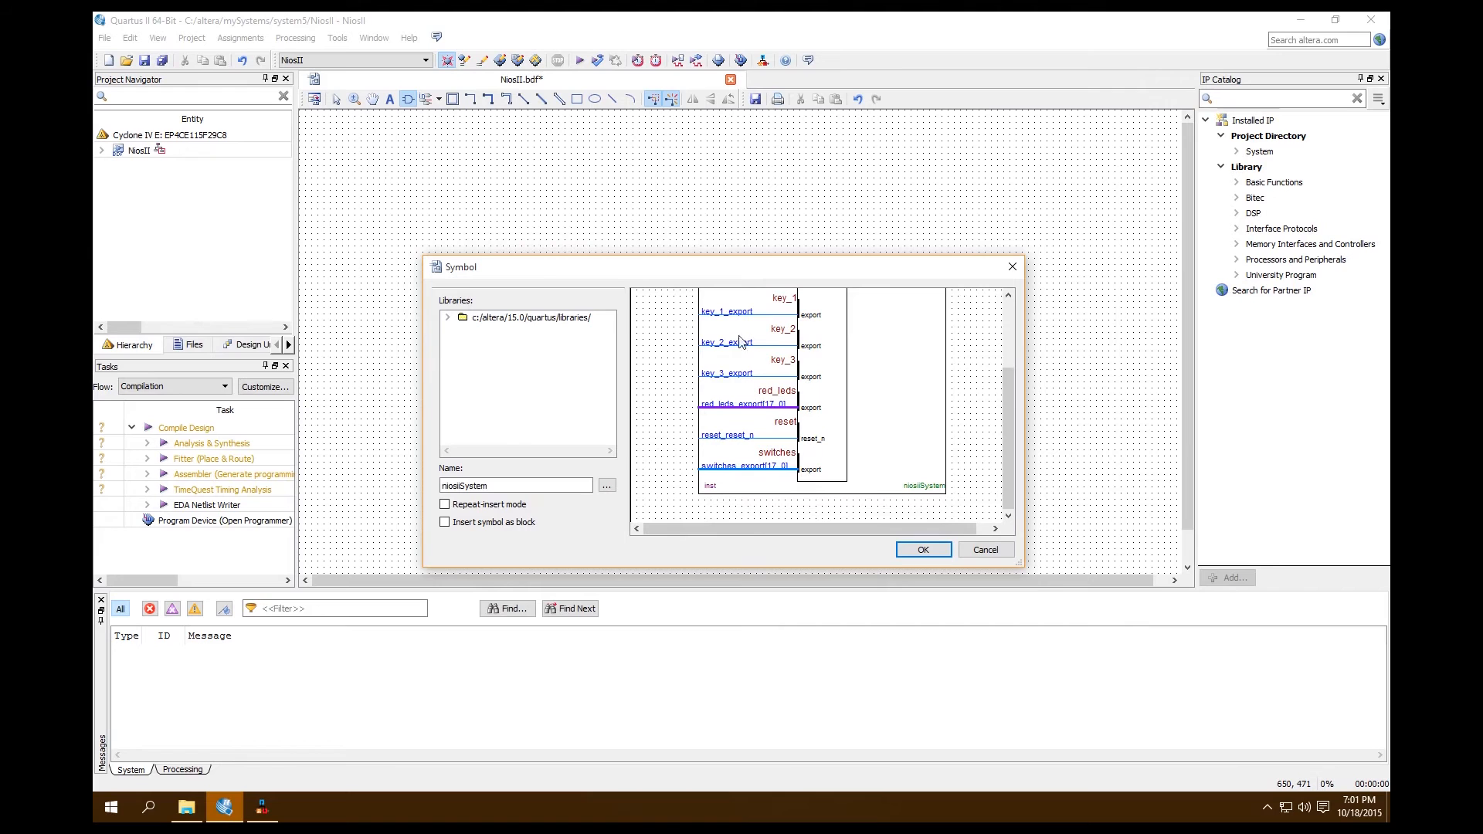
click(940, 551)
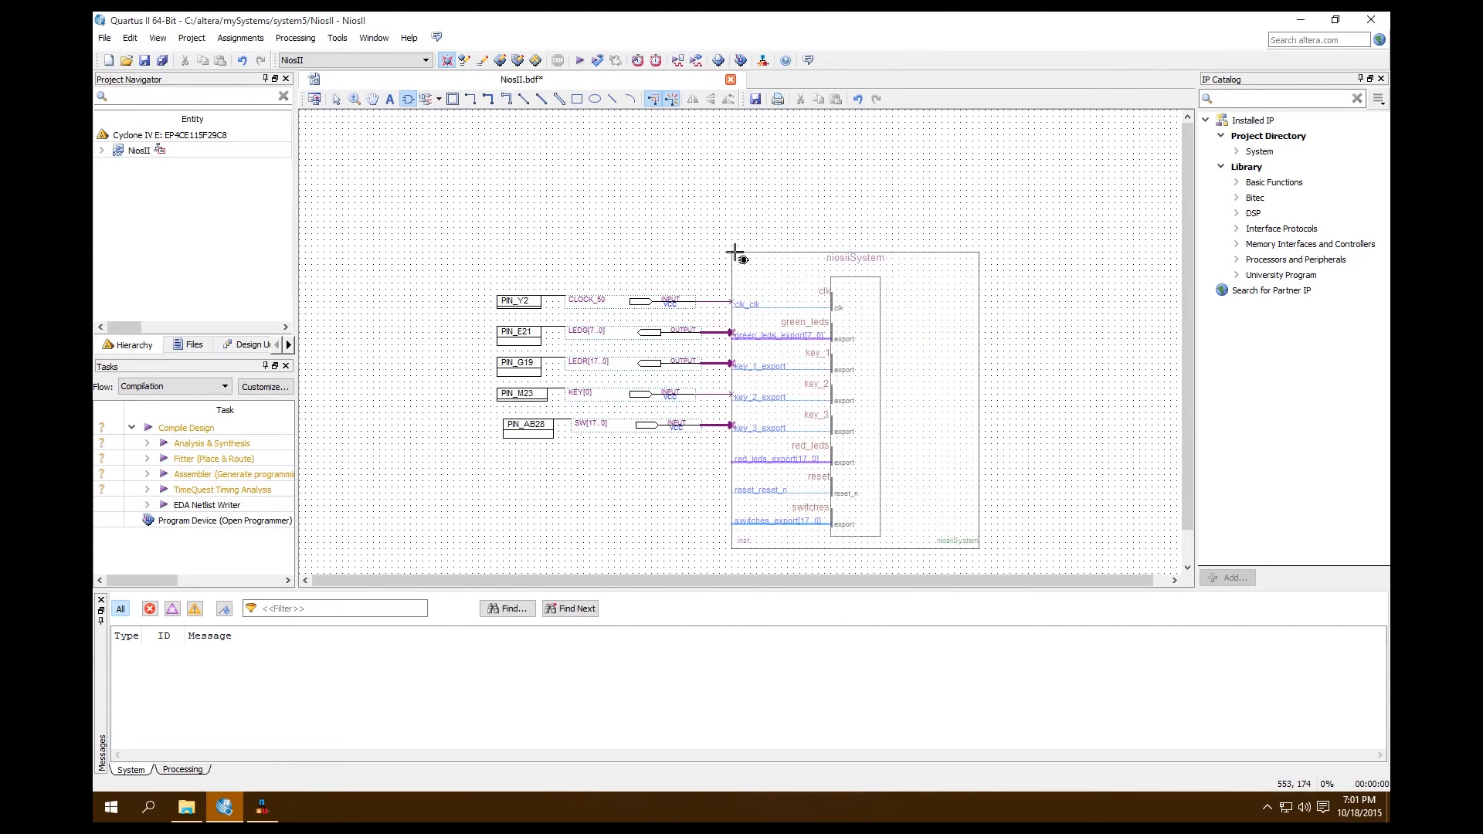
click(730, 247)
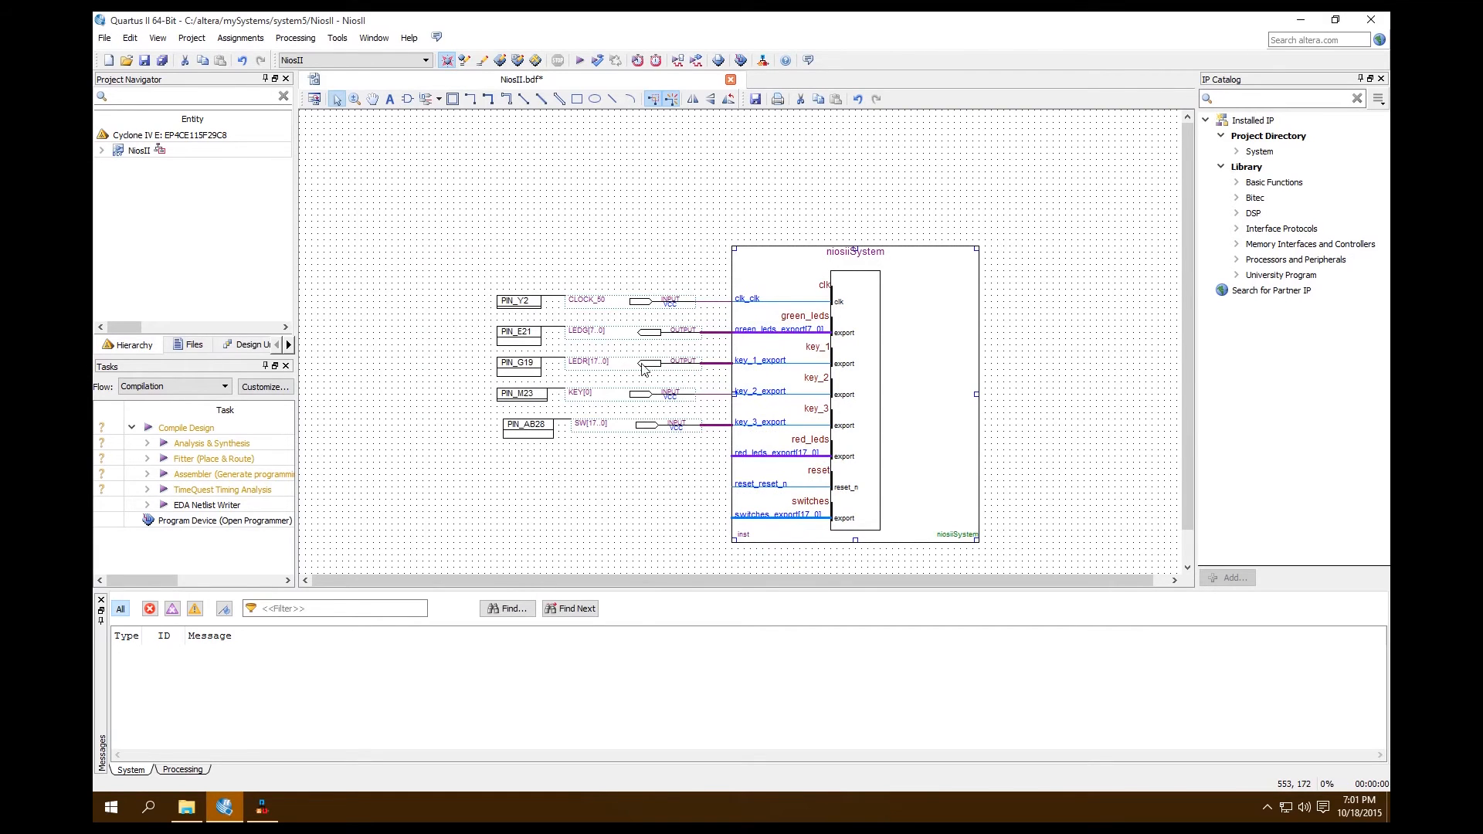
Delete the wires running from the LEDR[17..0], KEY[0] and SW[17..0] pins to the niosiiSystem block
click(722, 363)
key(Delete)
click(727, 394)
key(Delete)
click(728, 426)
key(Delete)
Move the LEDR[17..0], KEY[0] and SW[17..0] pins down to the red_leds, reset and switches ports and wire them to the block
drag(712, 472, 439, 344)
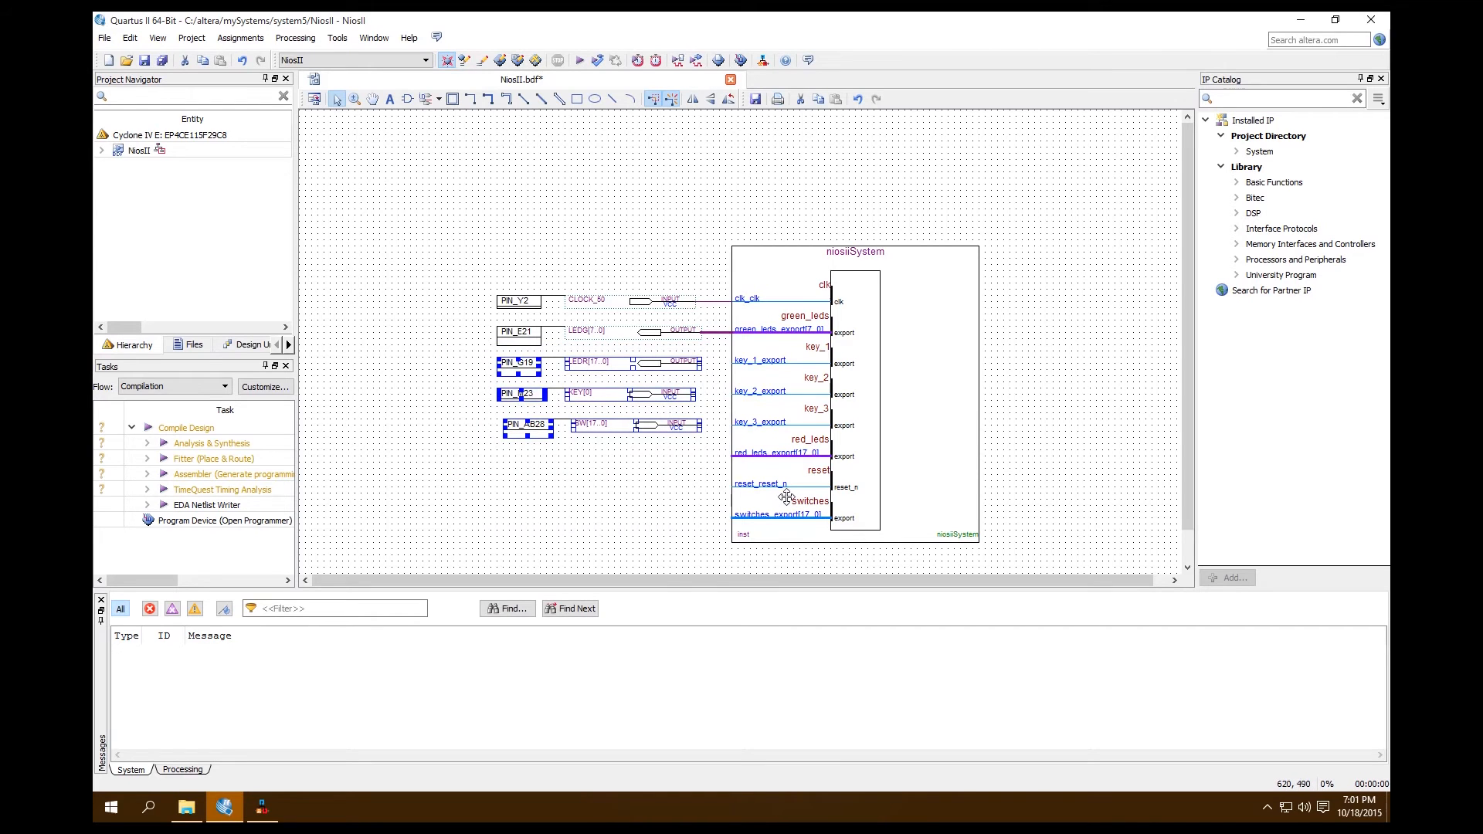
key(Down)
key(Down)
key(Down)
key(Down)
key(Down)
key(Down)
key(Down)
key(Down)
key(Down)
key(Down)
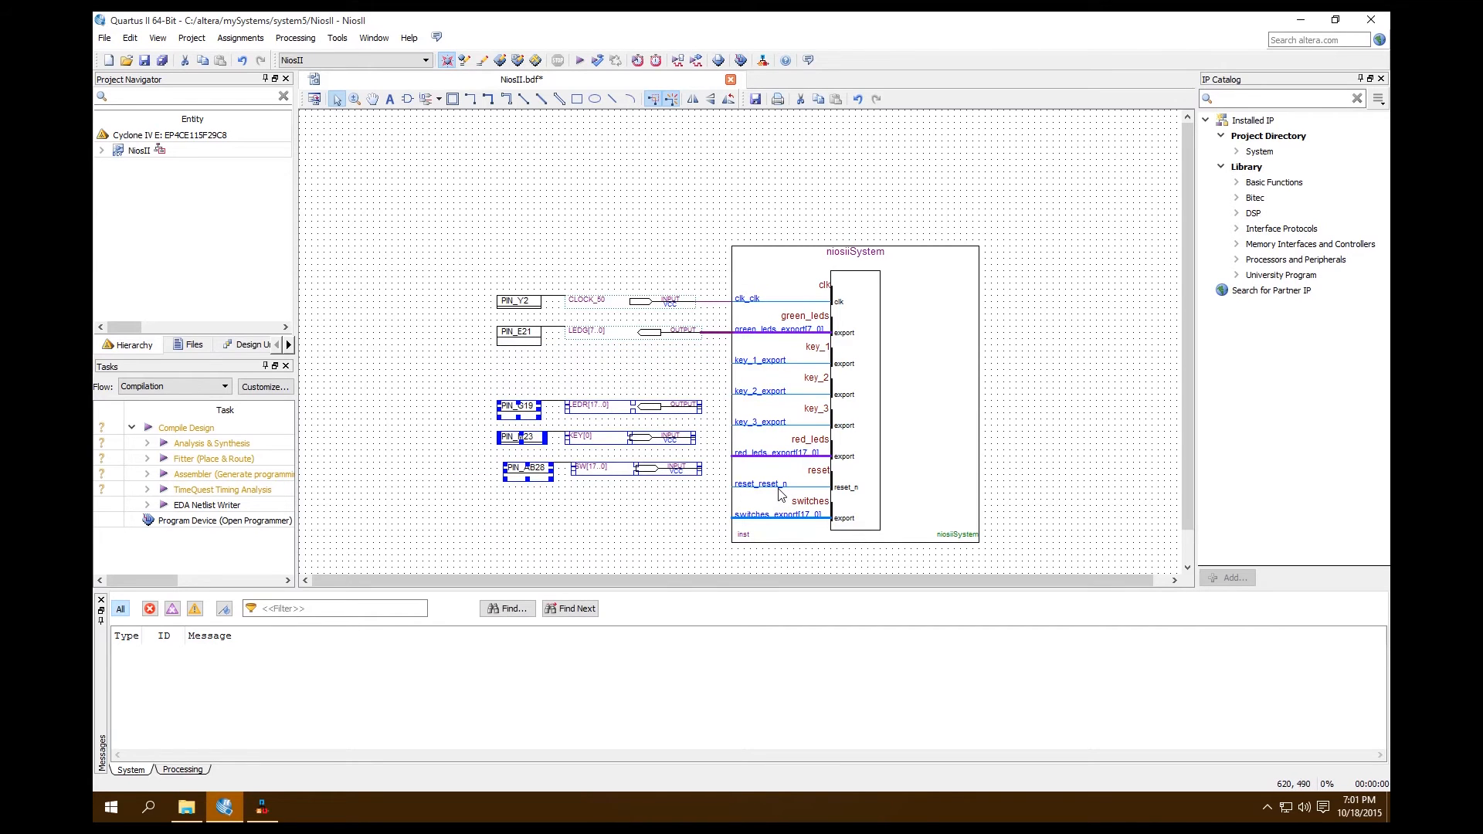
key(Down)
key(Down)
key(Down)
key(Down)
key(Down)
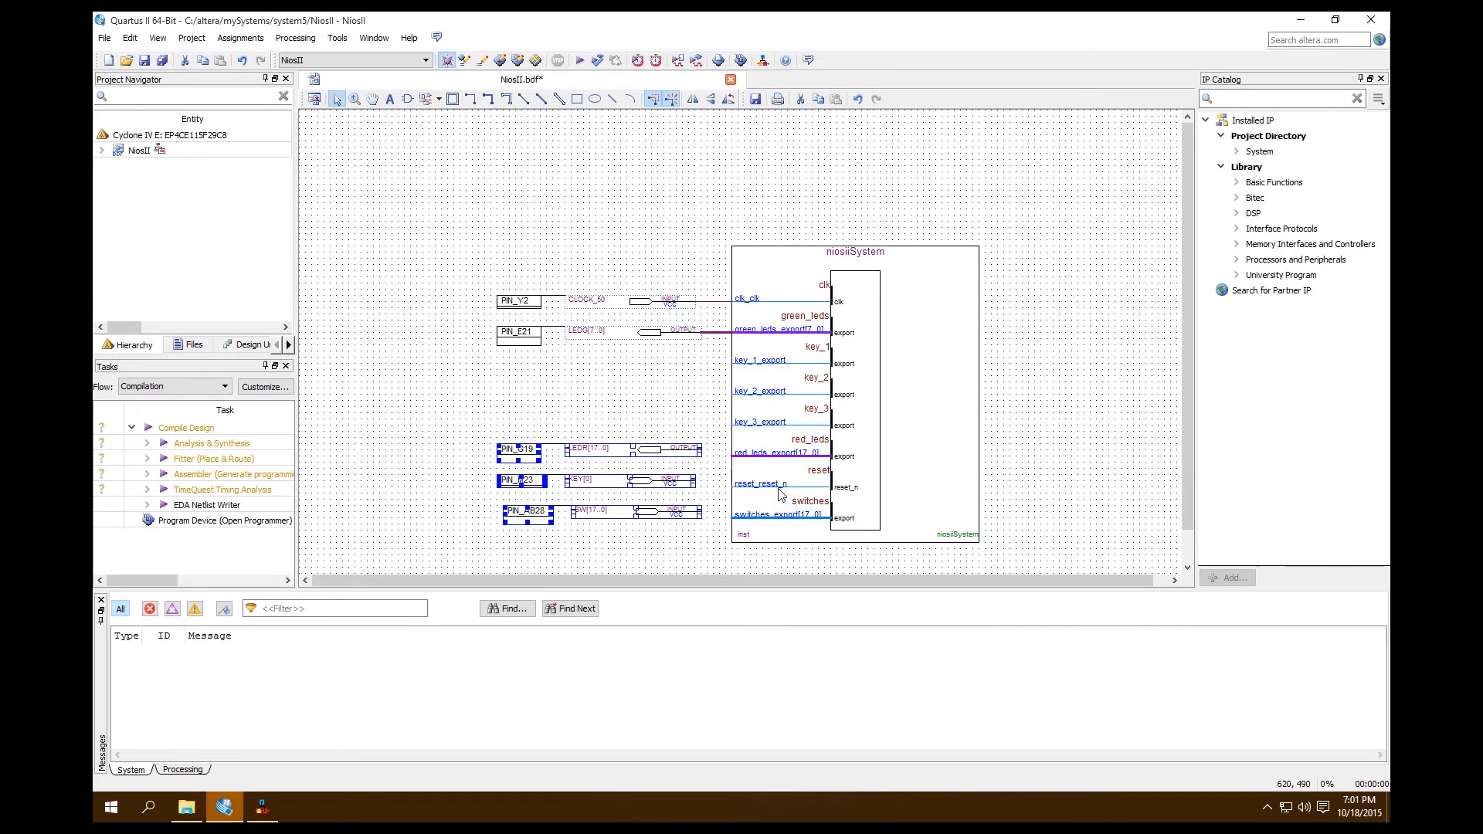
click(699, 434)
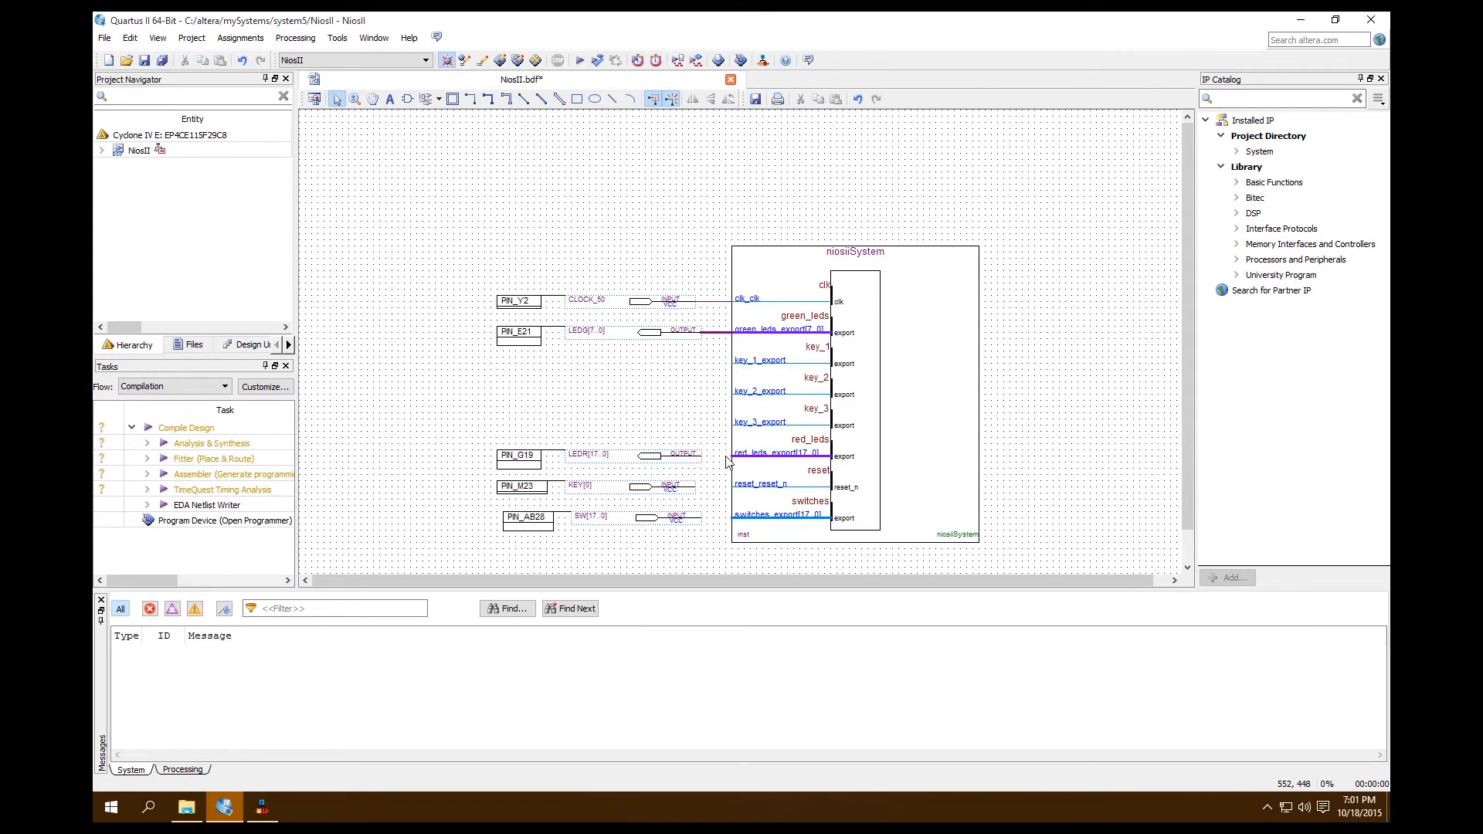
drag(709, 462, 743, 528)
Place three input pins beside the key_1_export, key_2_export and key_3_export ports of the niosiiSystem block
click(438, 99)
click(452, 119)
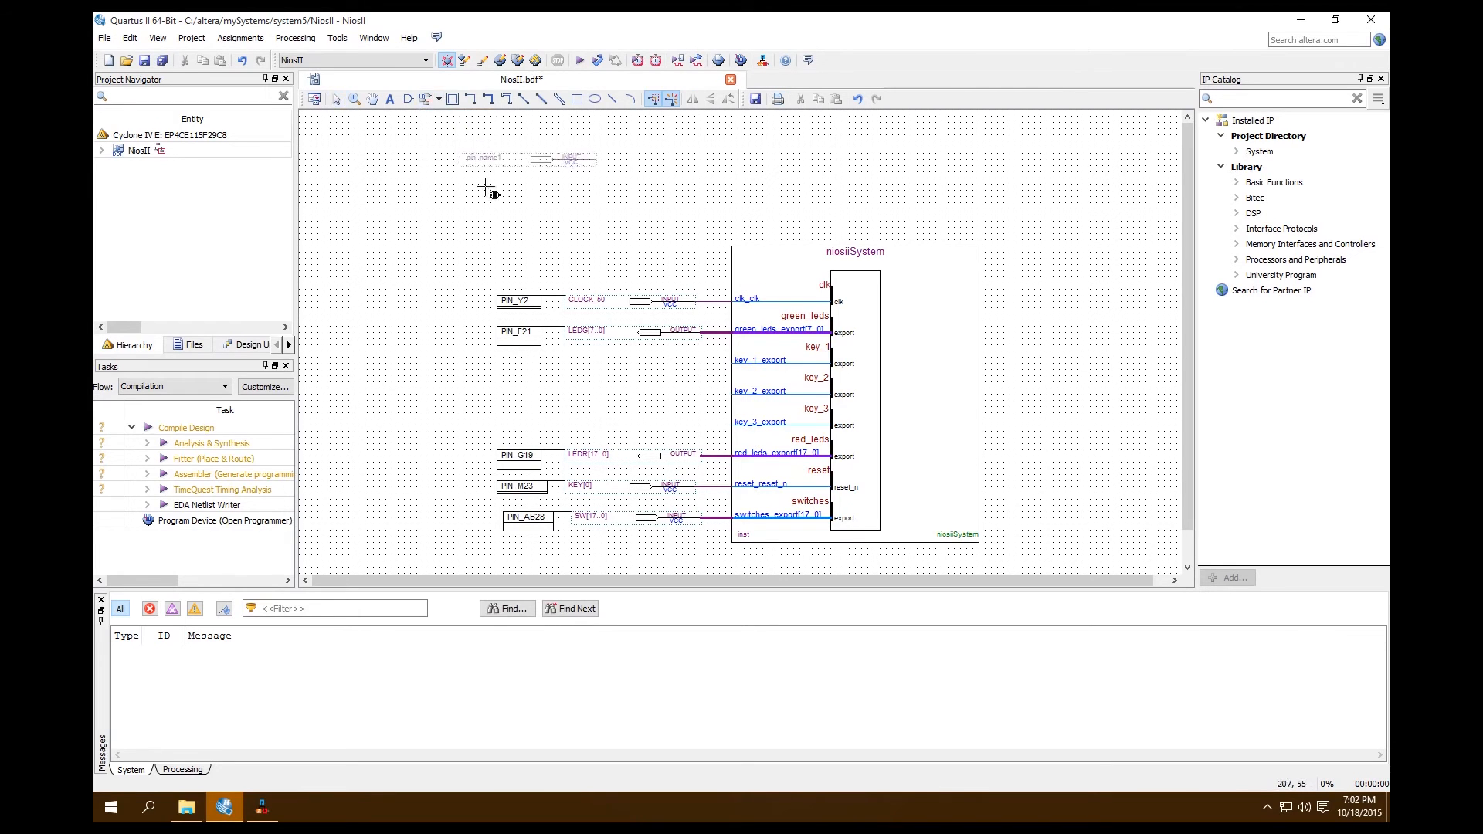
click(572, 362)
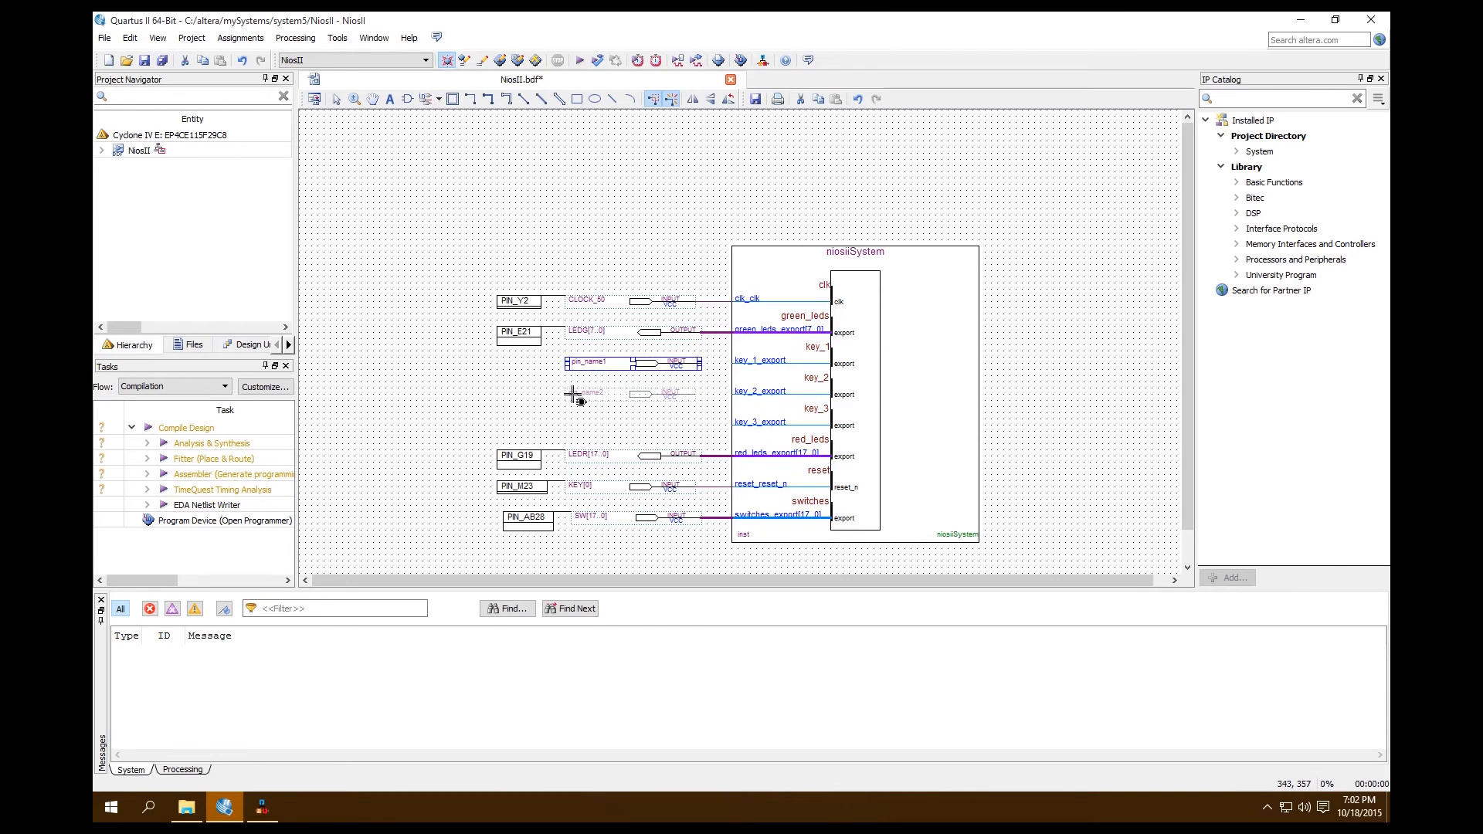
click(577, 394)
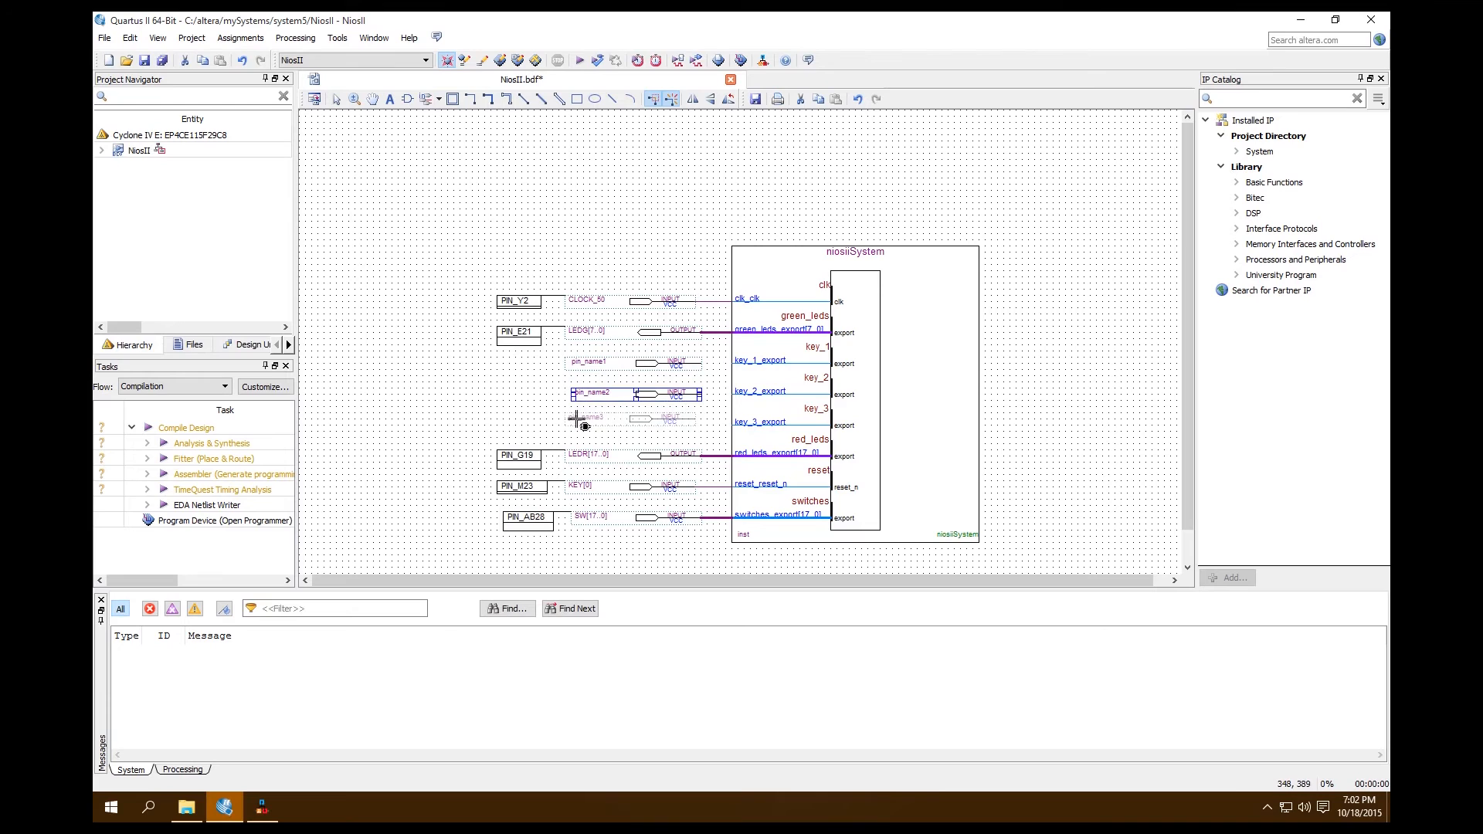
click(576, 424)
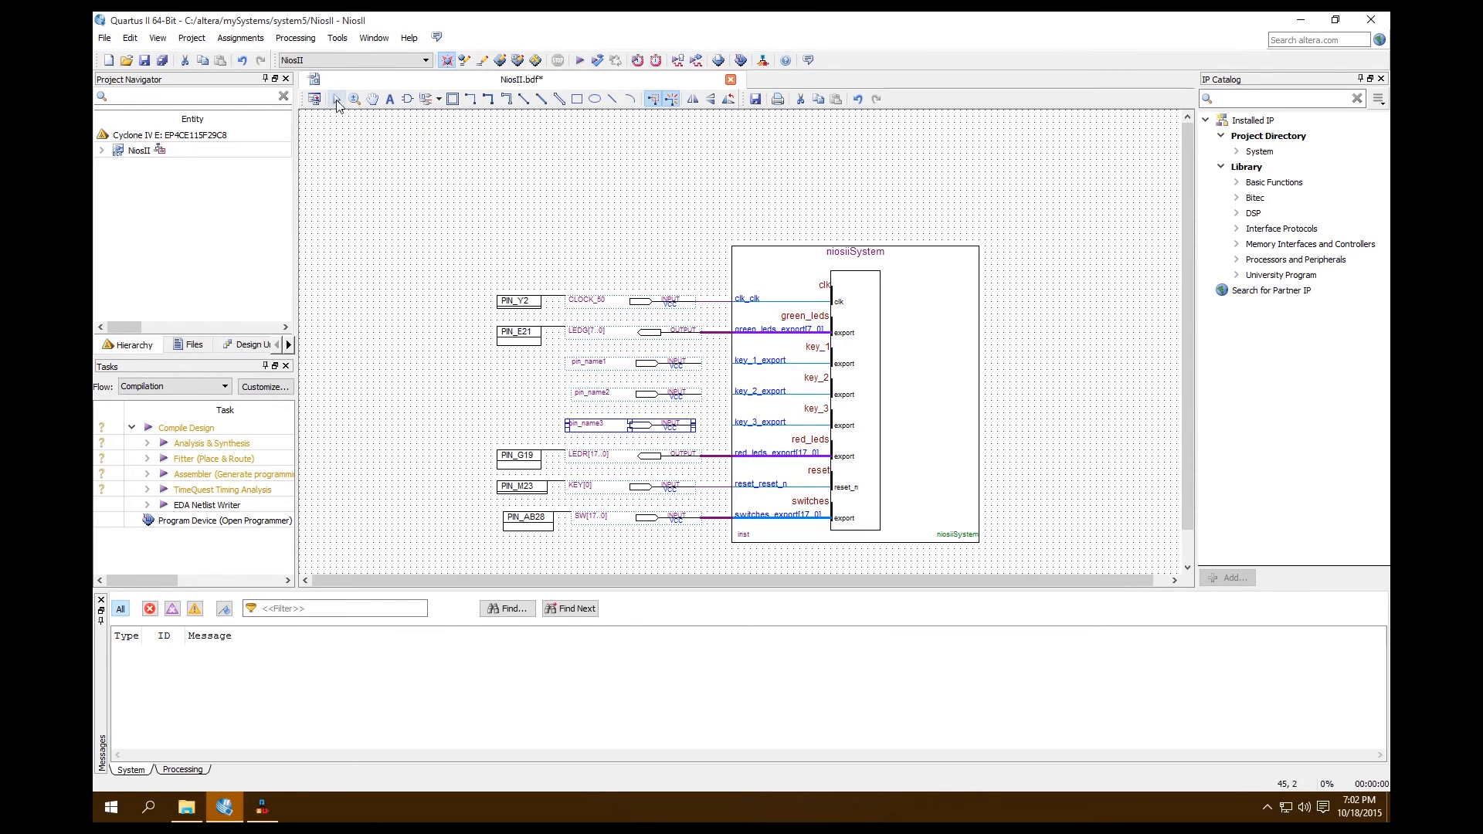
key(Escape)
Align the pin_name2 input with pin_name3 and wire the three new input pins to the key_1, key_2 and key_3 export ports
click(609, 401)
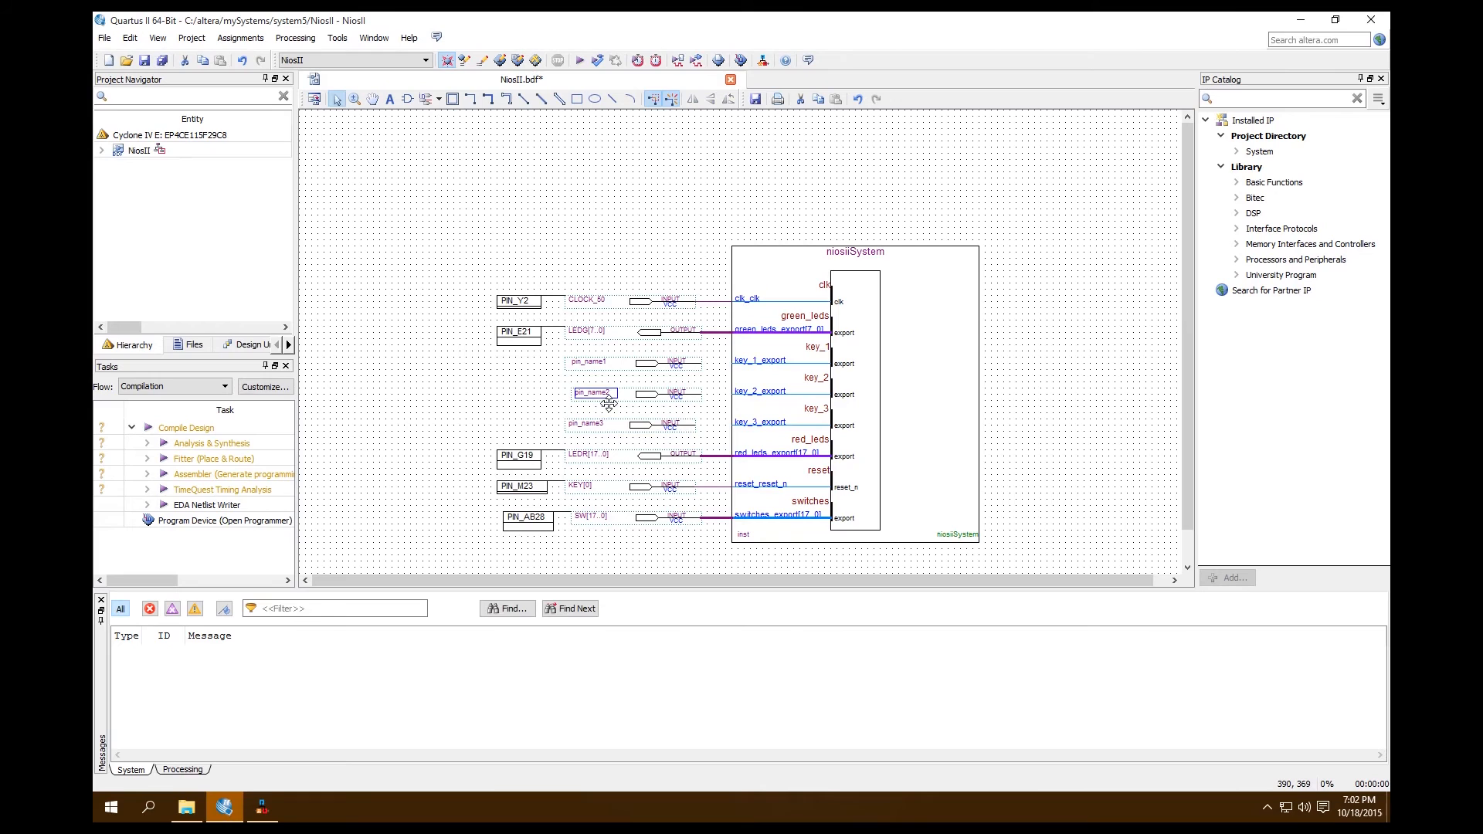
drag(610, 403, 603, 403)
click(499, 397)
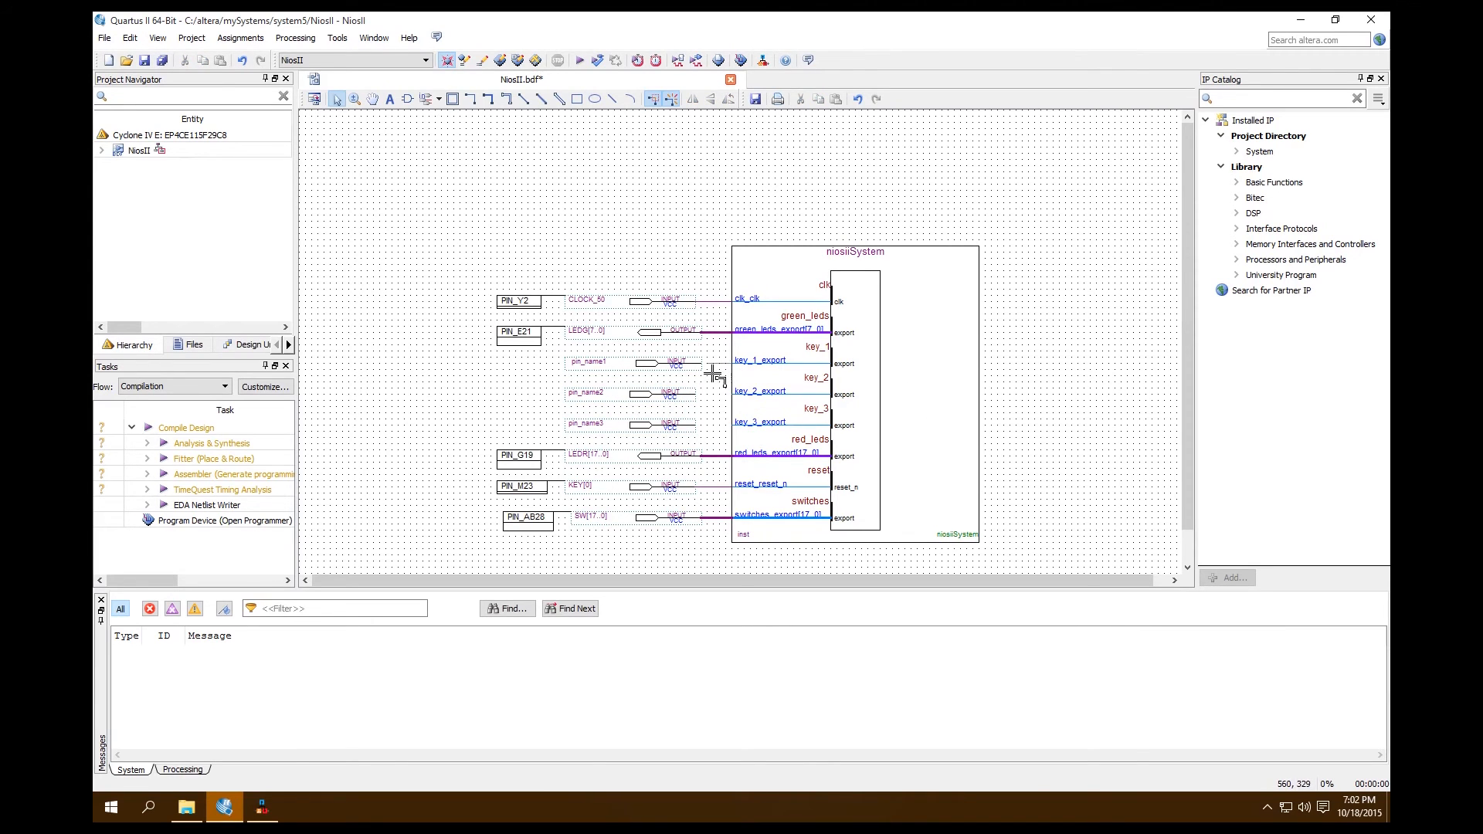
drag(699, 363, 695, 394)
click(706, 403)
Rename the input pins wired to key_1_export and key_2_export as KEY[1] and KEY[2]
double_click(603, 368)
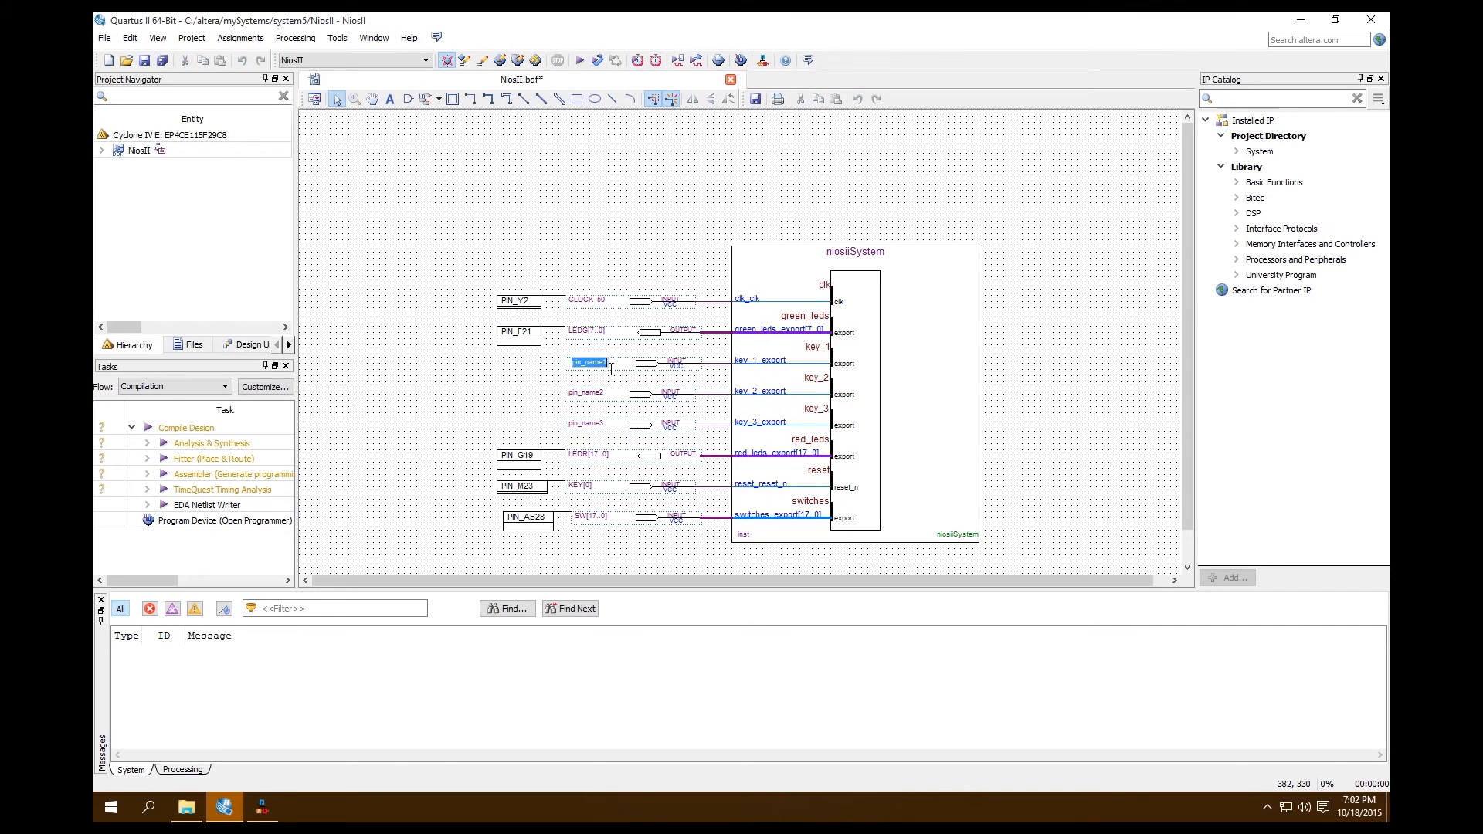
text(KEY[1])
double_click(607, 395)
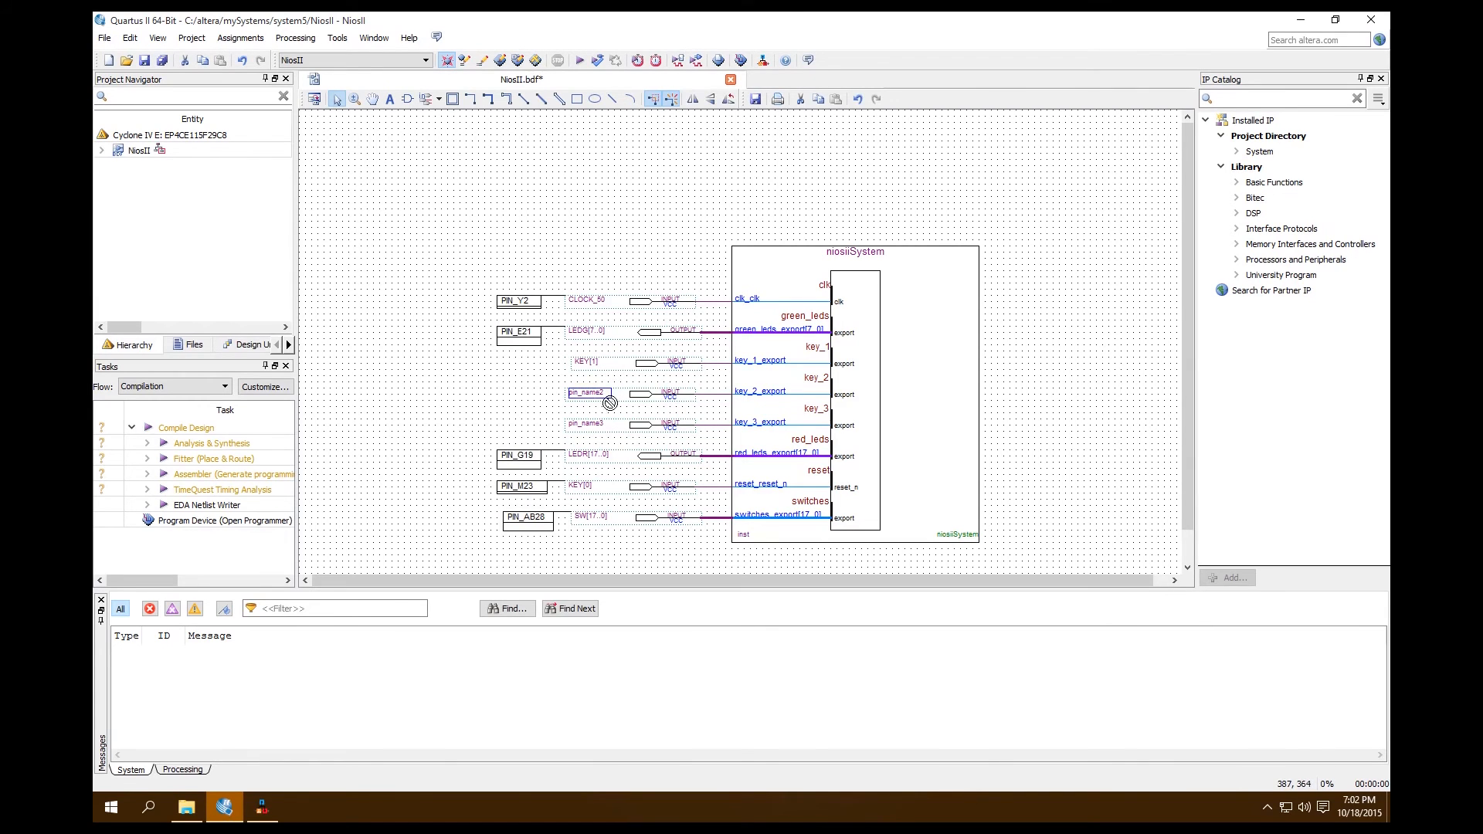
text(K)
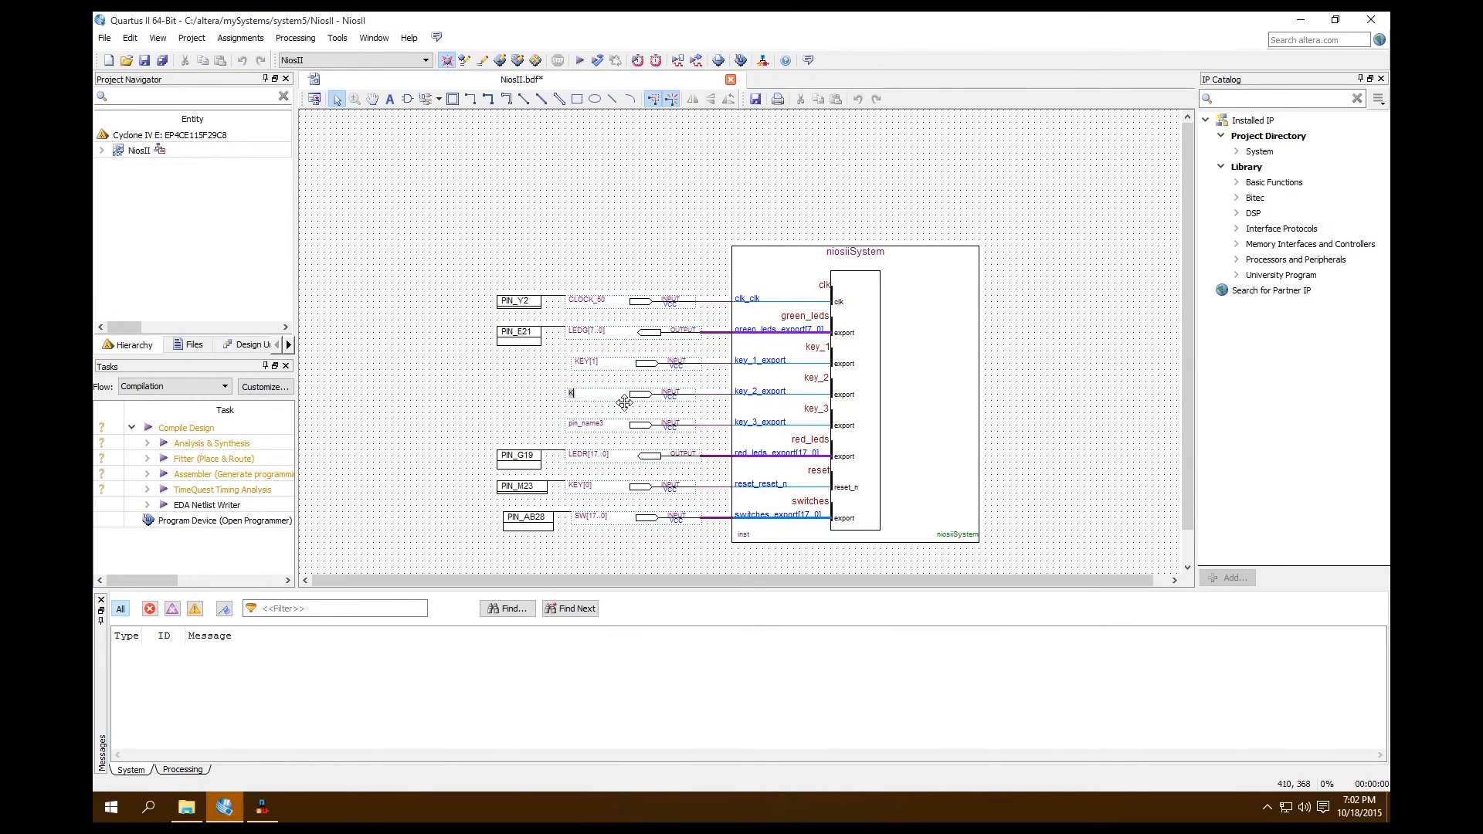
text(EY[2])
Rename the input pin wired to key_3_export as KEY[3]
click(561, 418)
click(588, 424)
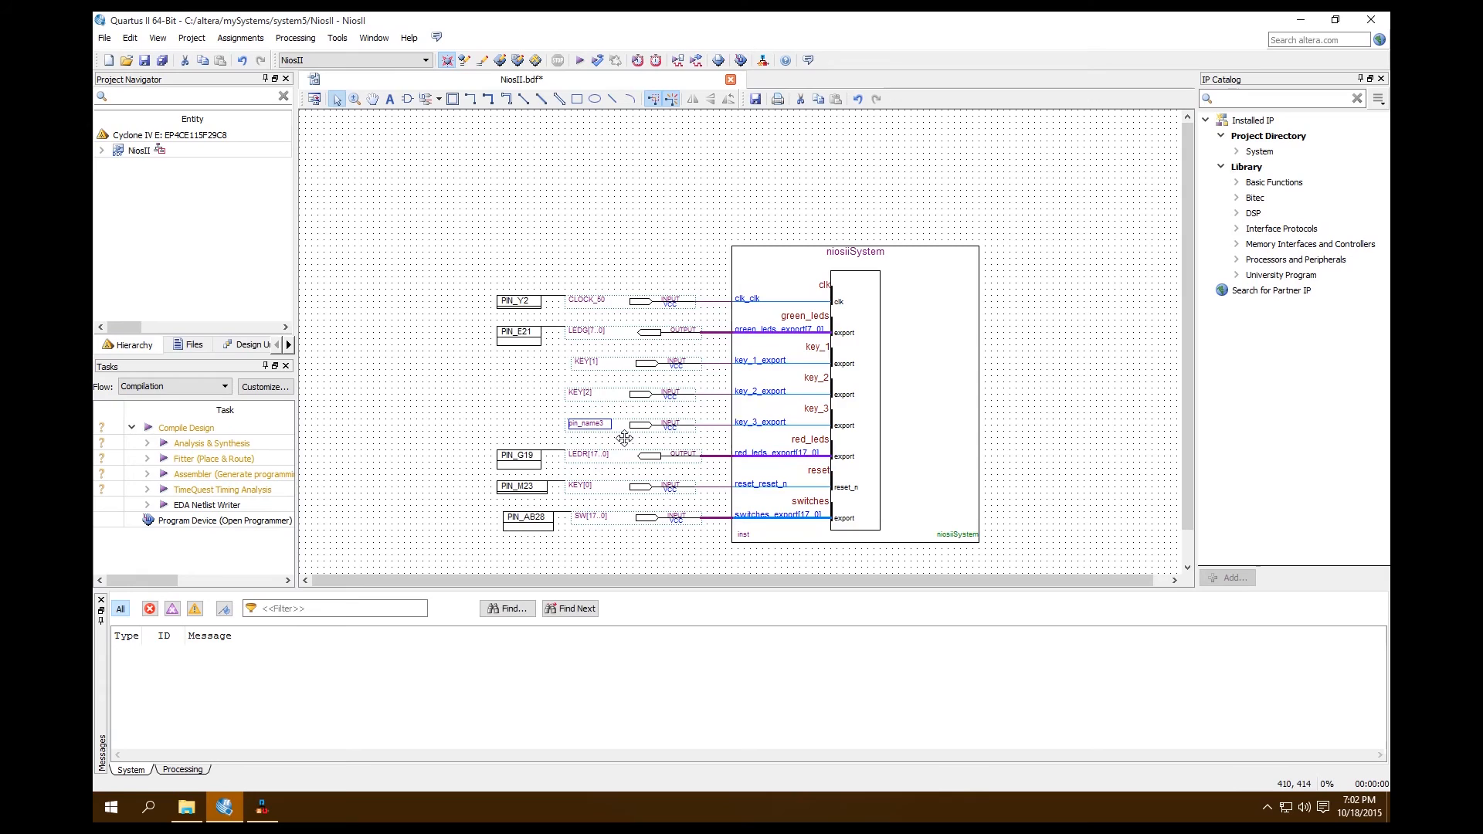
click(601, 436)
text(Key)
key(BackSpace)
key(BackSpace)
text(E)
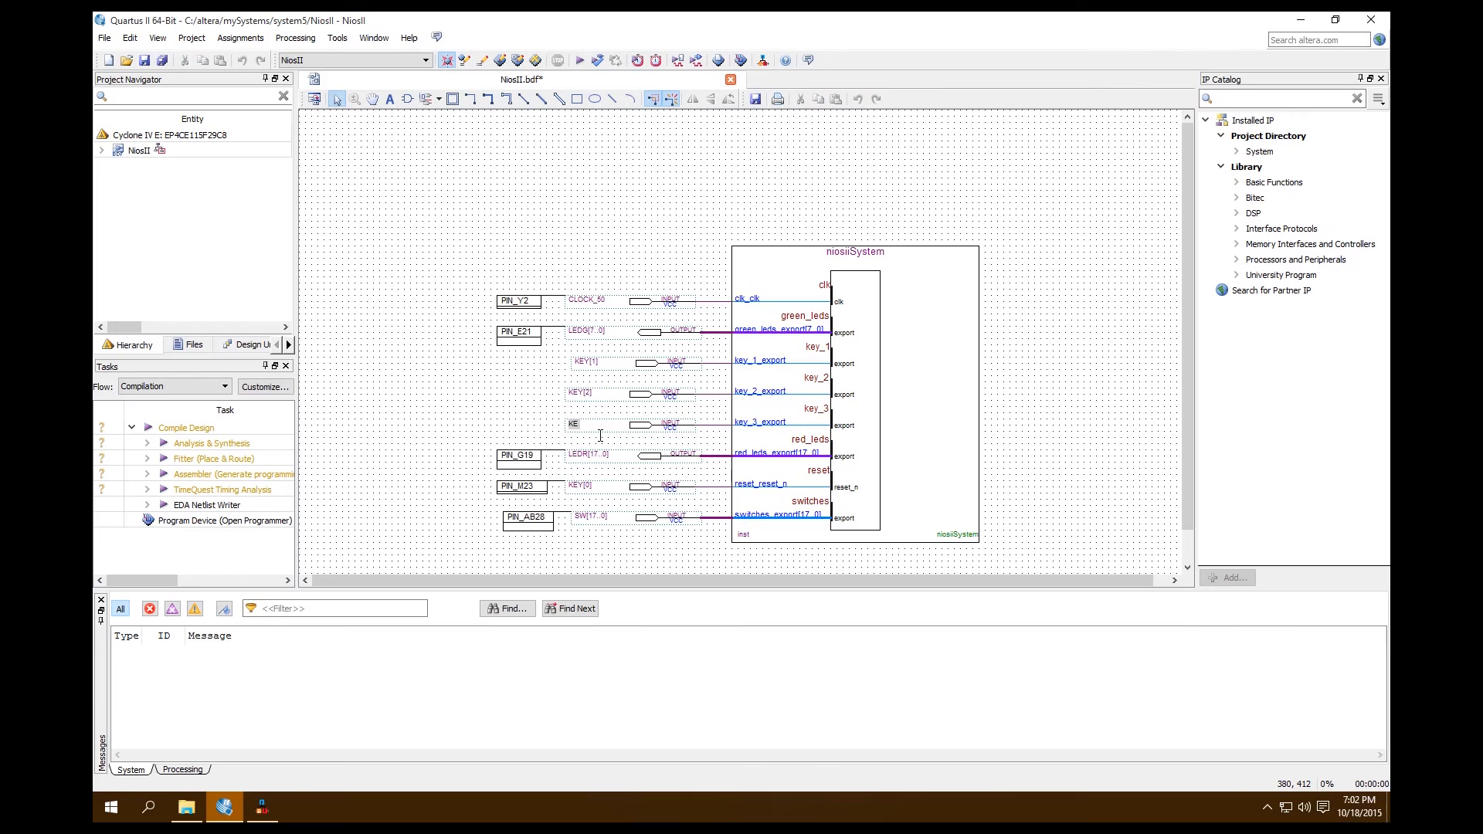
text(Y[3])
click(510, 383)
Shift the KEY[1] and SW[17..0] pins so that they line up with the other pins in the column
click(595, 426)
double_click(603, 433)
key(Right)
click(446, 423)
click(599, 363)
click(591, 408)
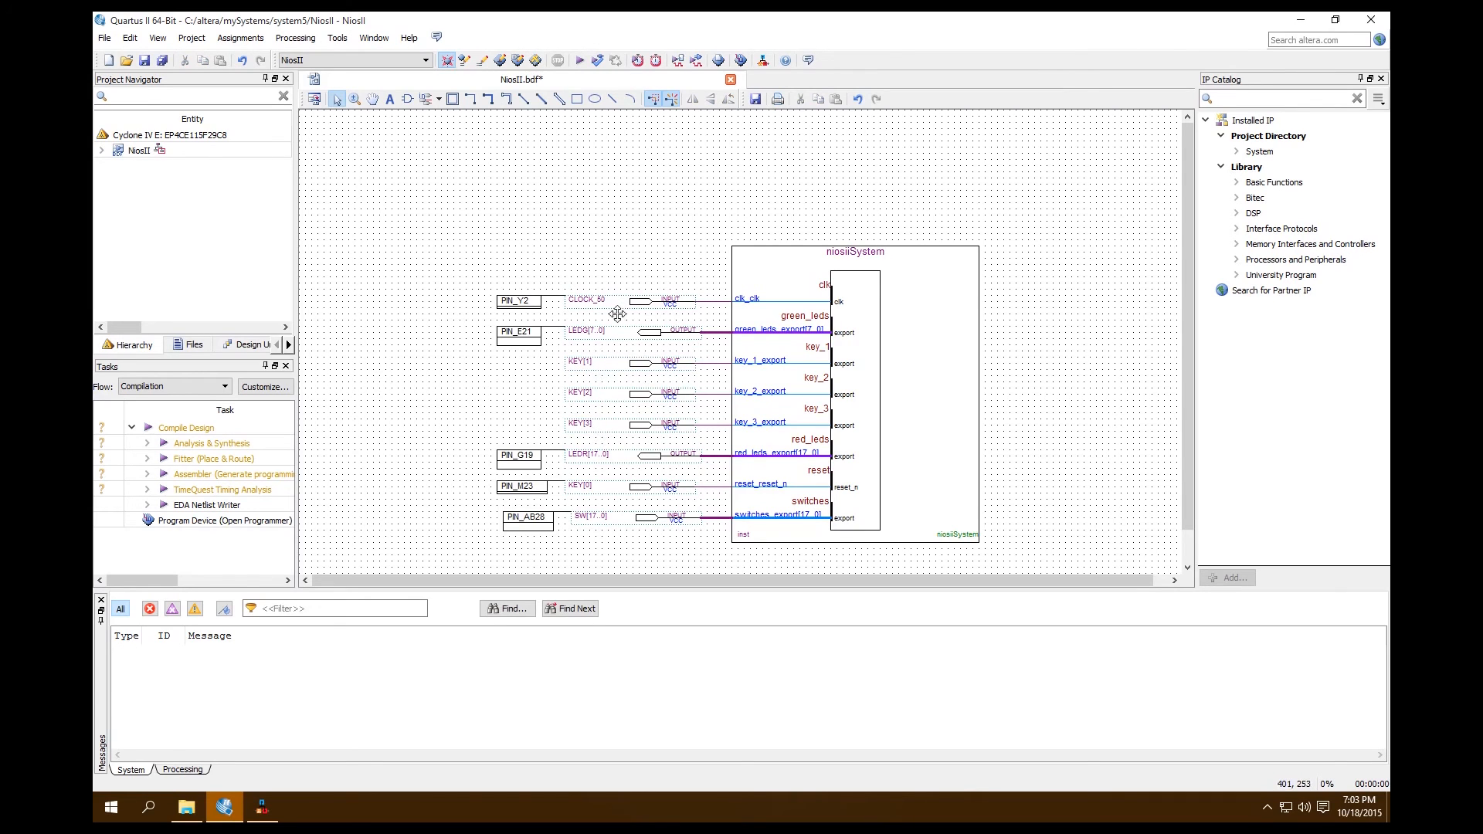
click(597, 523)
key(ctrl+z)
click(372, 481)
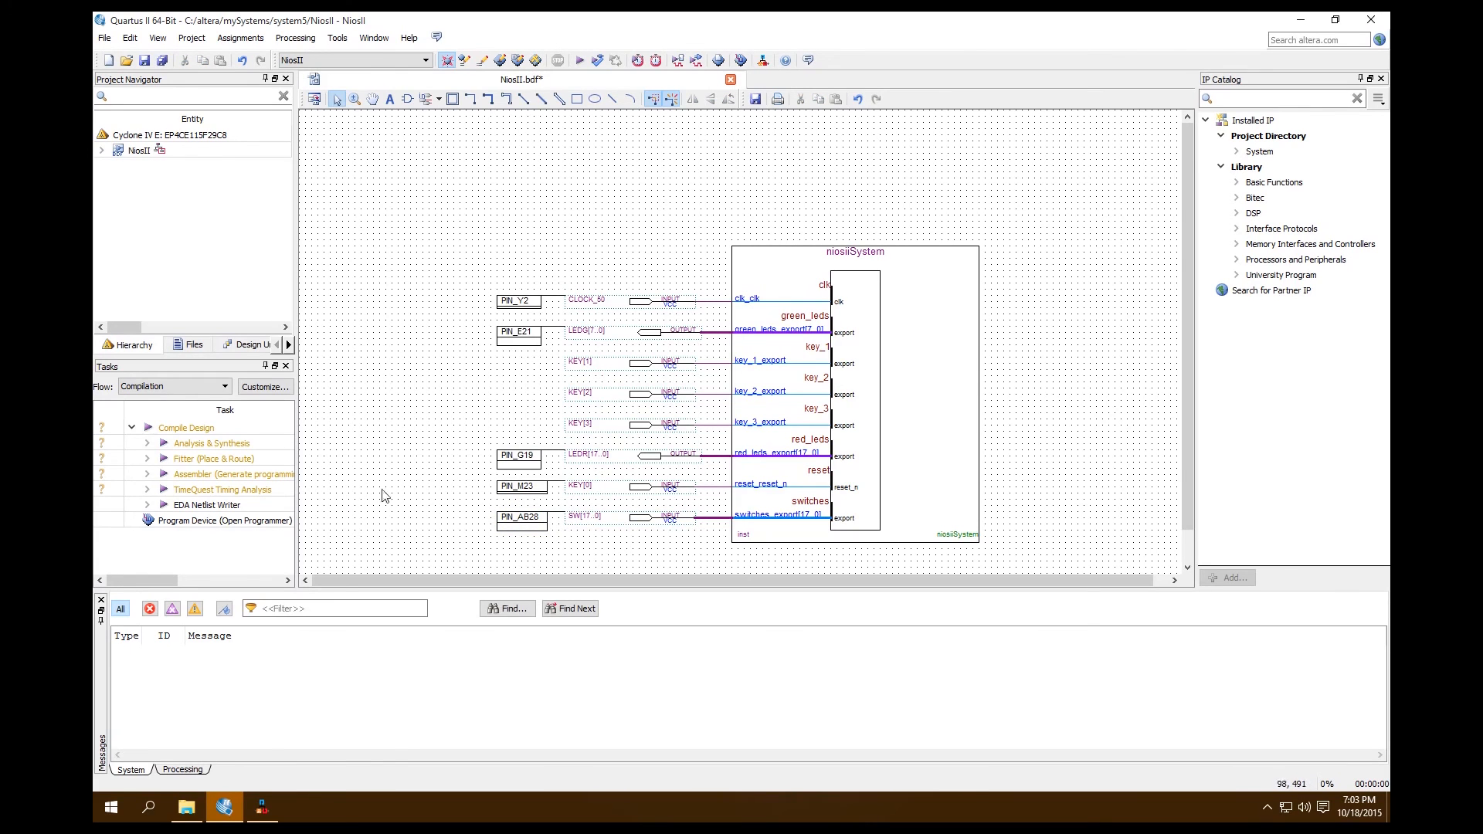
Save the NiosII.bdf schematic and run a full compilation of the design, returning to the schematic when it finishes
key(ctrl+s)
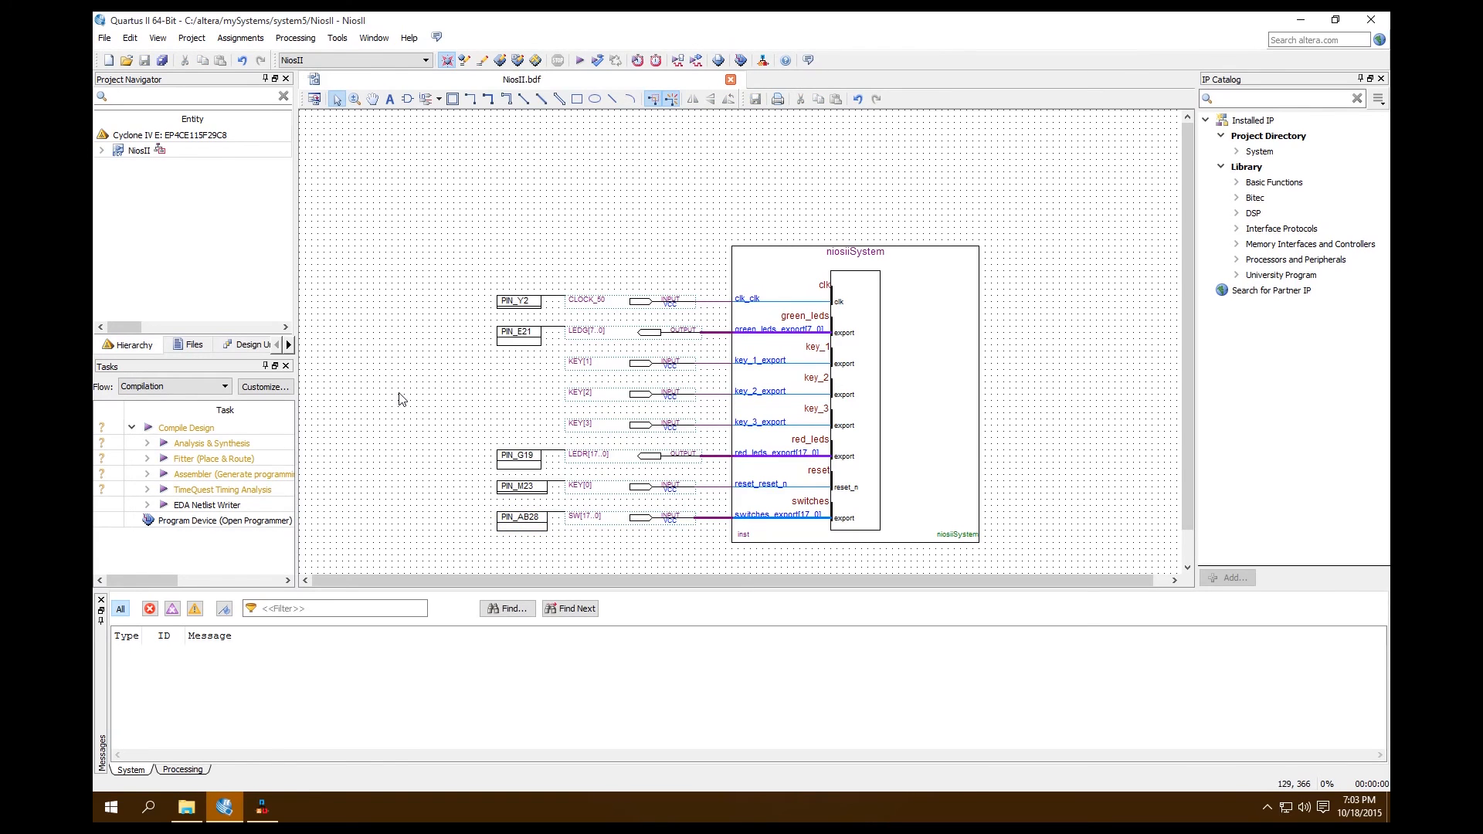
click(578, 61)
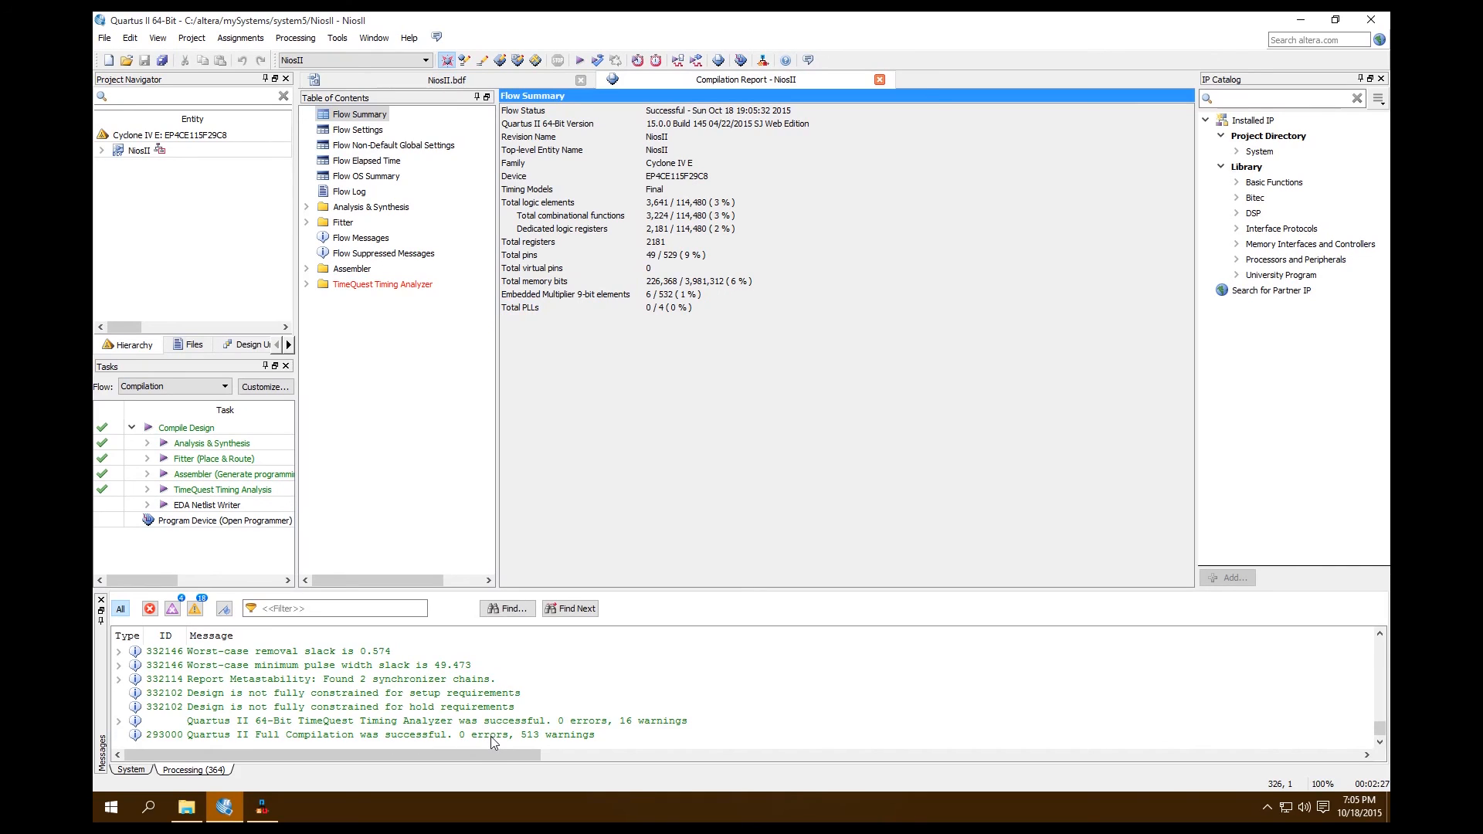
click(471, 80)
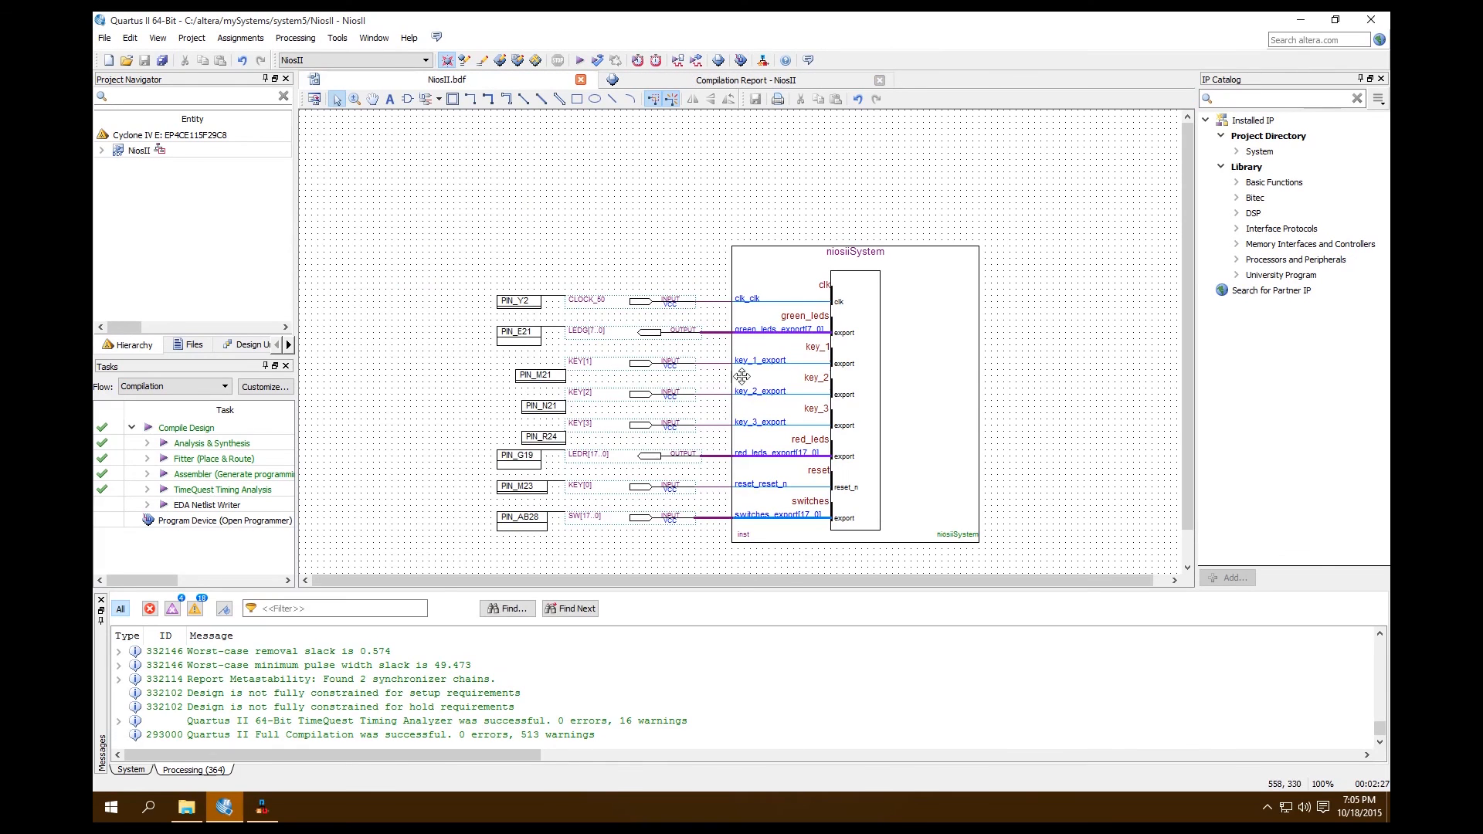